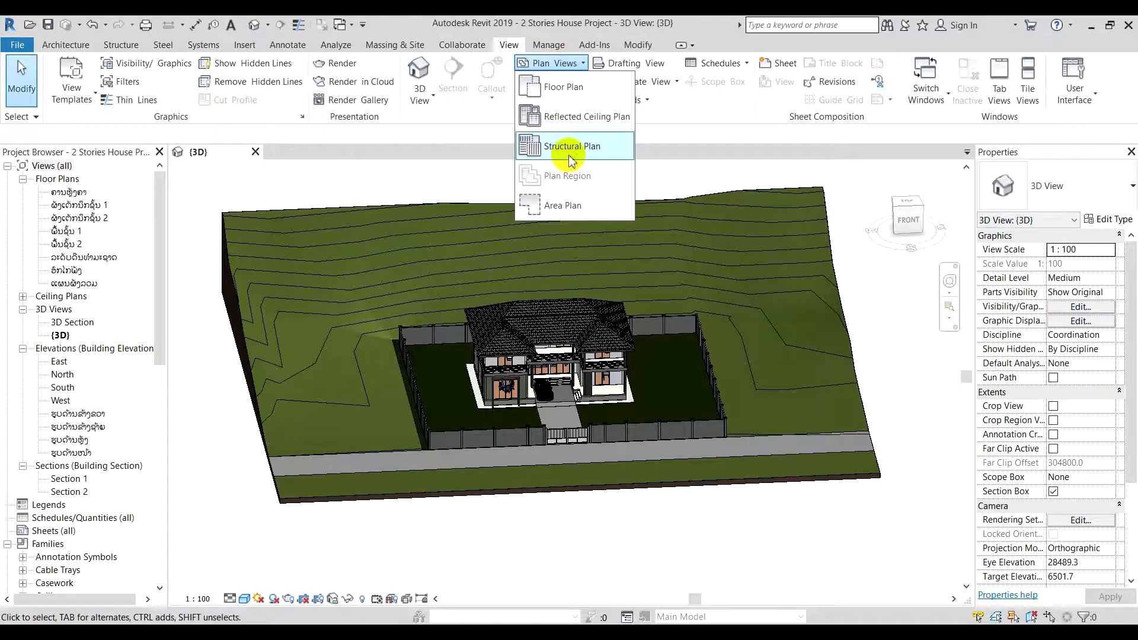
Step: Create structural plan views for all six listed levels and expand the Structural Plans group in the project browser
click(572, 146)
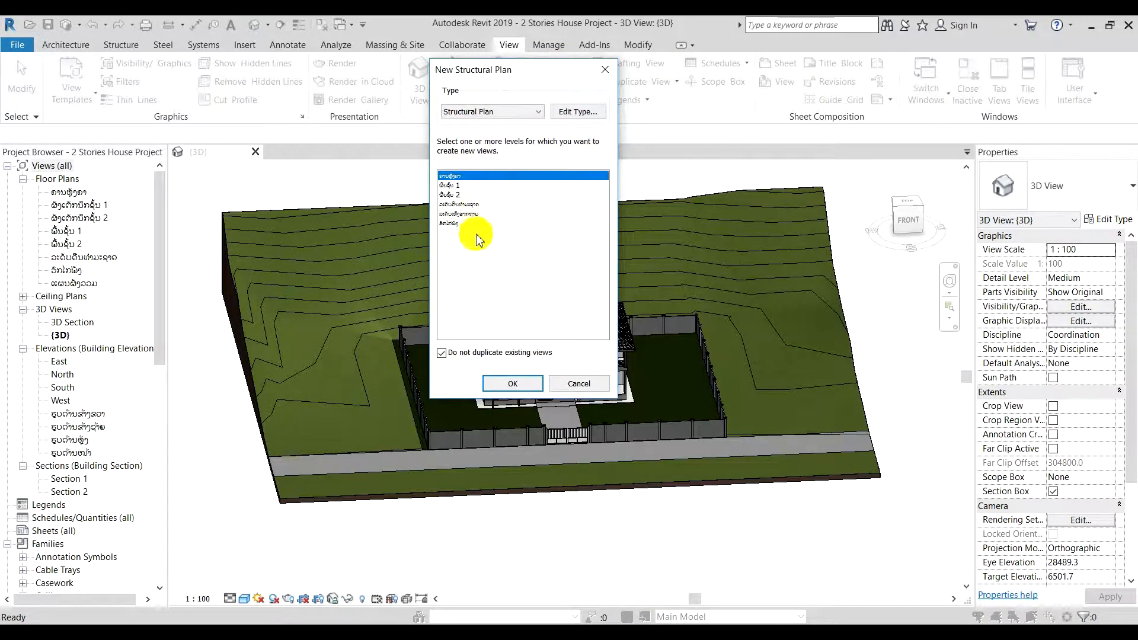
shift+click(457, 224)
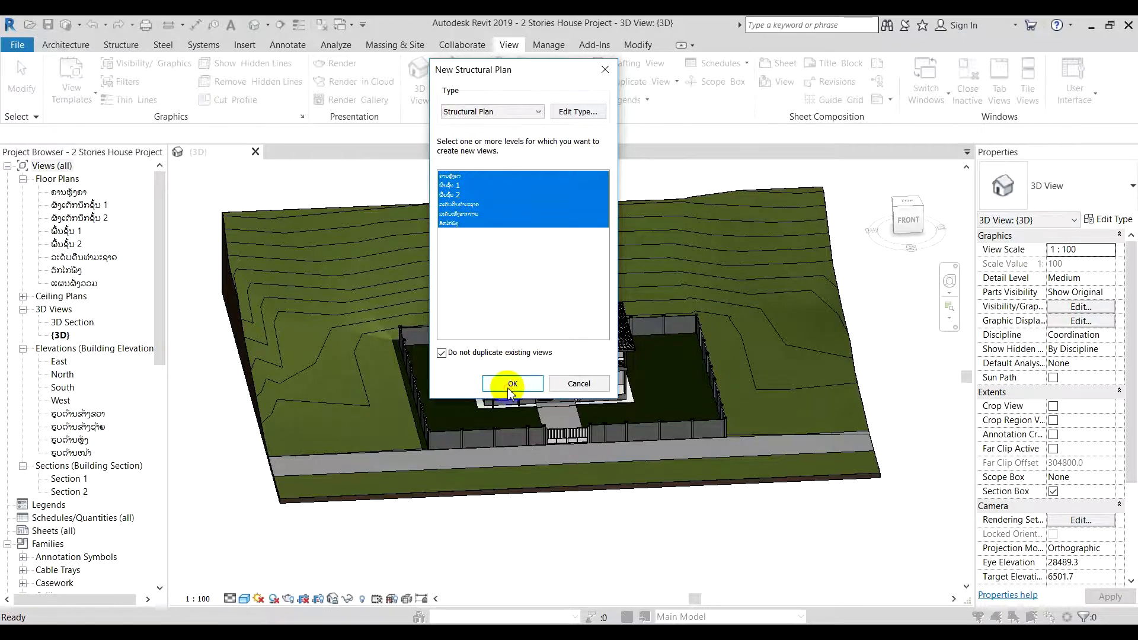
click(509, 386)
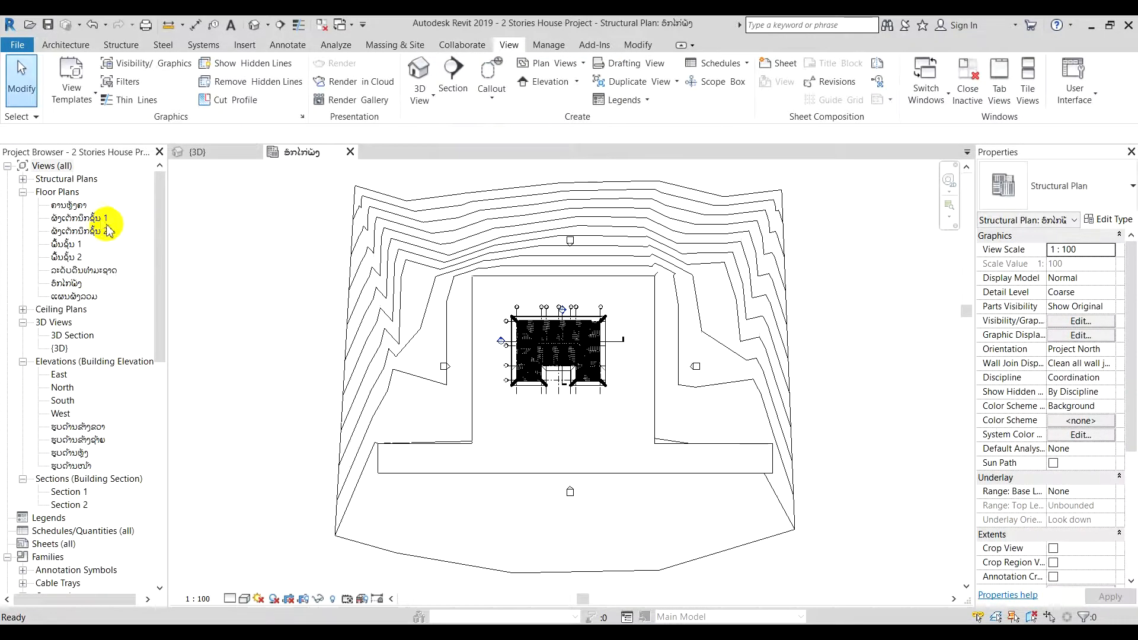
click(22, 178)
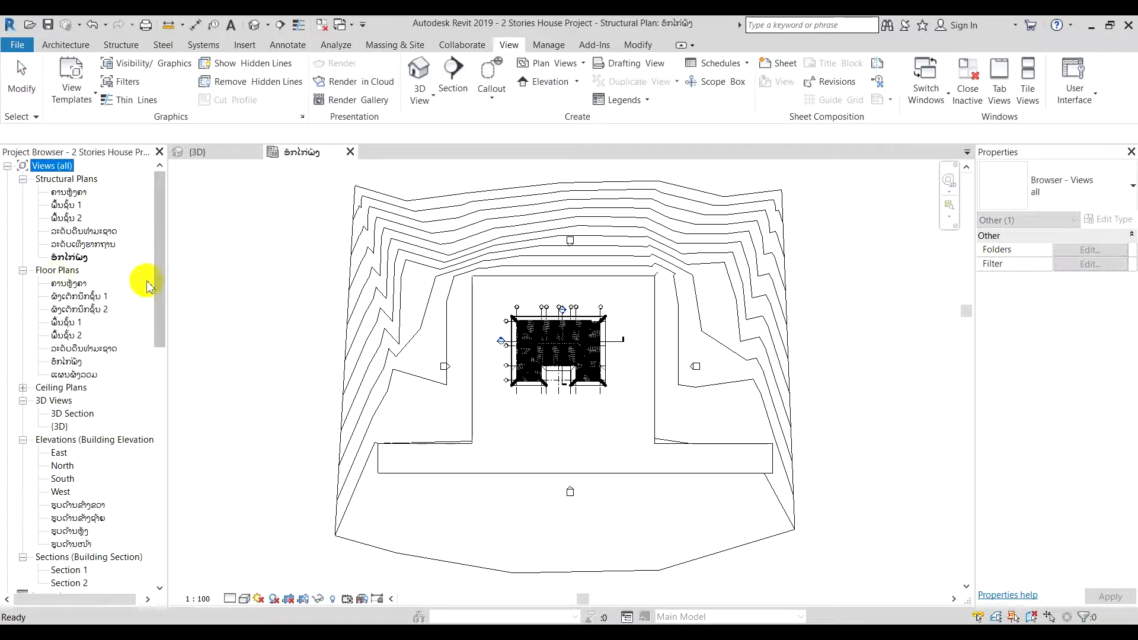
Step: Open the ພື້ນຊັ້ນ 1 structural plan and make a plain duplicate of it, without detailing
double_click(67, 205)
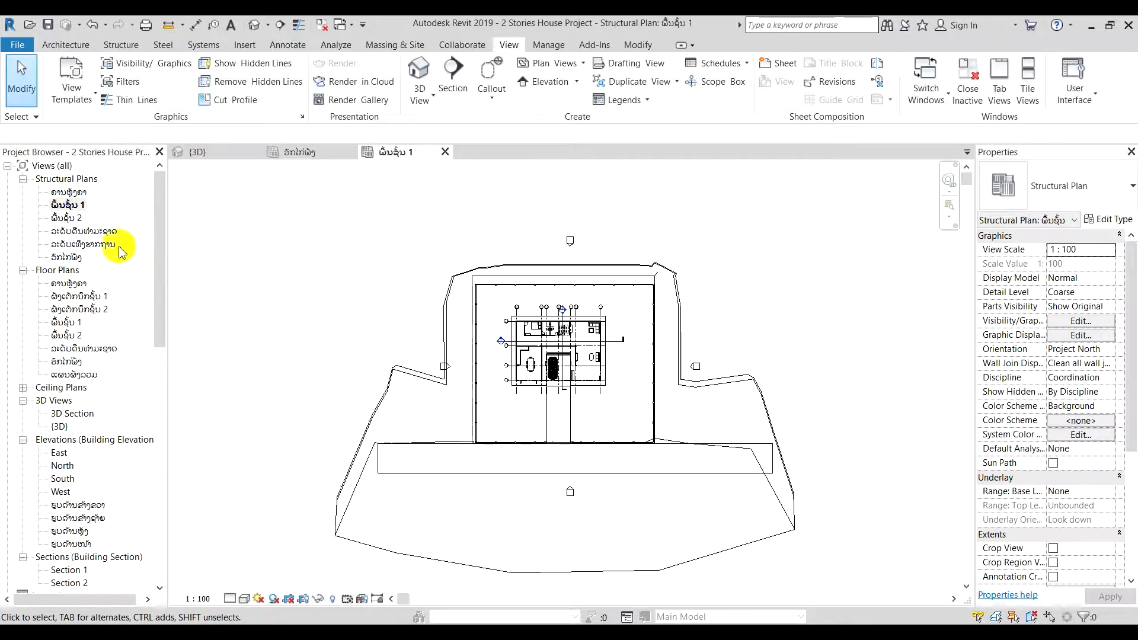
right_click(79, 207)
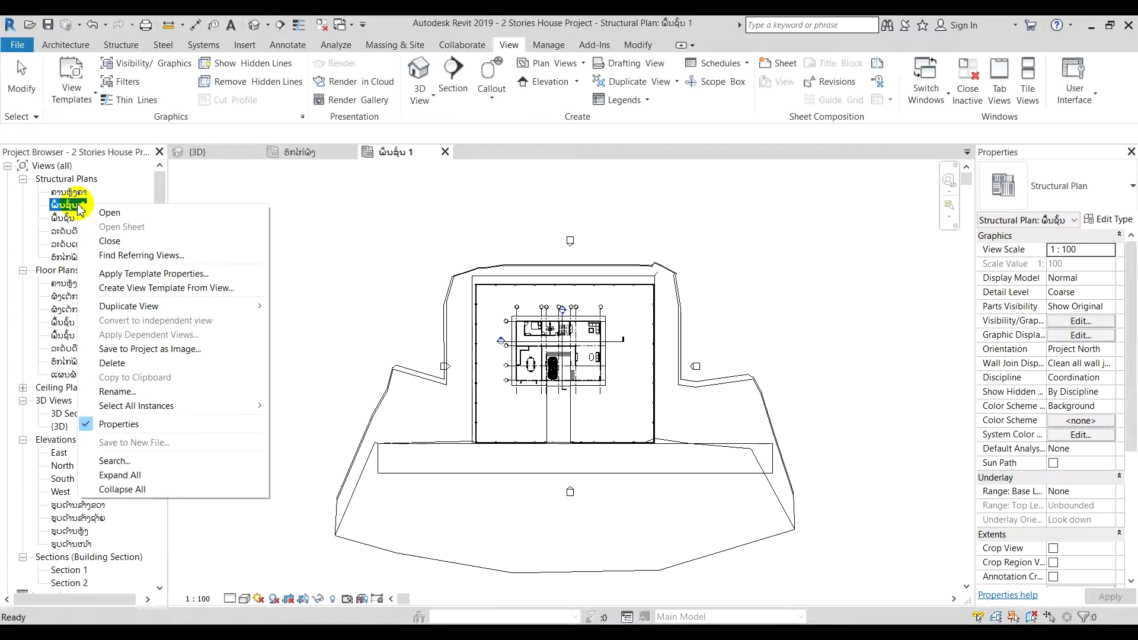
mouse_move(178, 307)
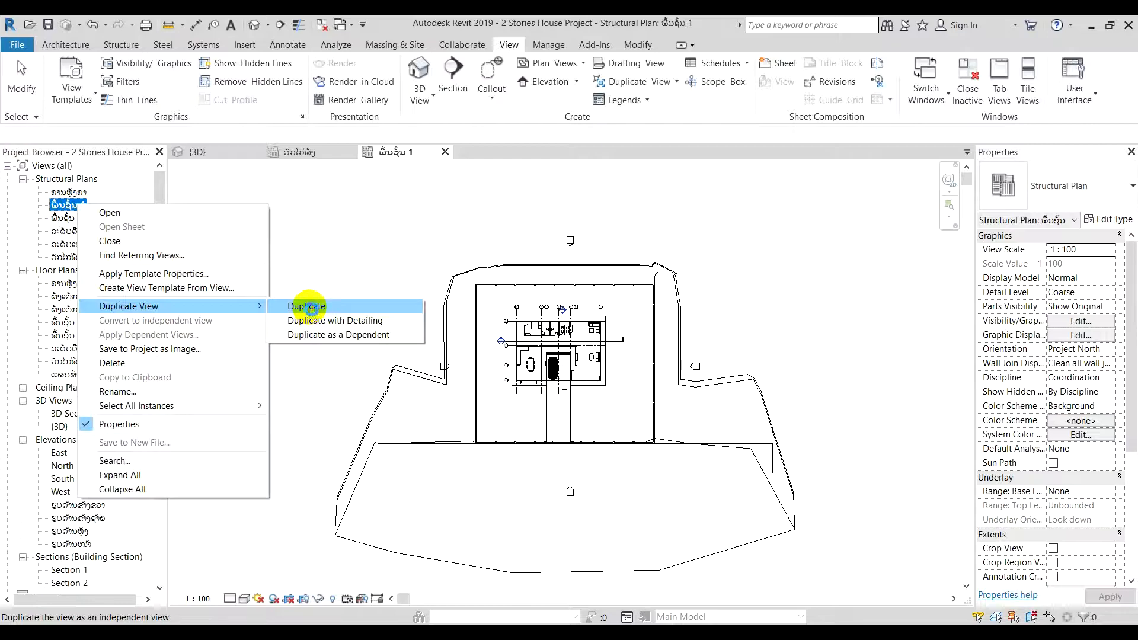
click(311, 307)
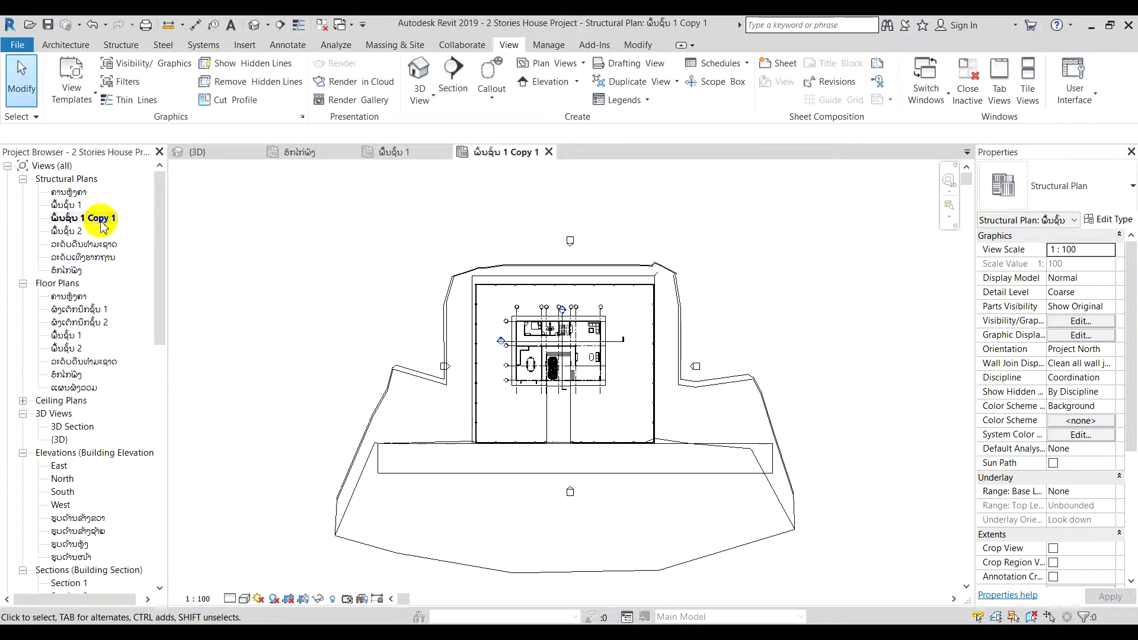
Step: Rename the duplicated structural plan as ຄານຄໍດິນ
right_click(102, 221)
click(212, 411)
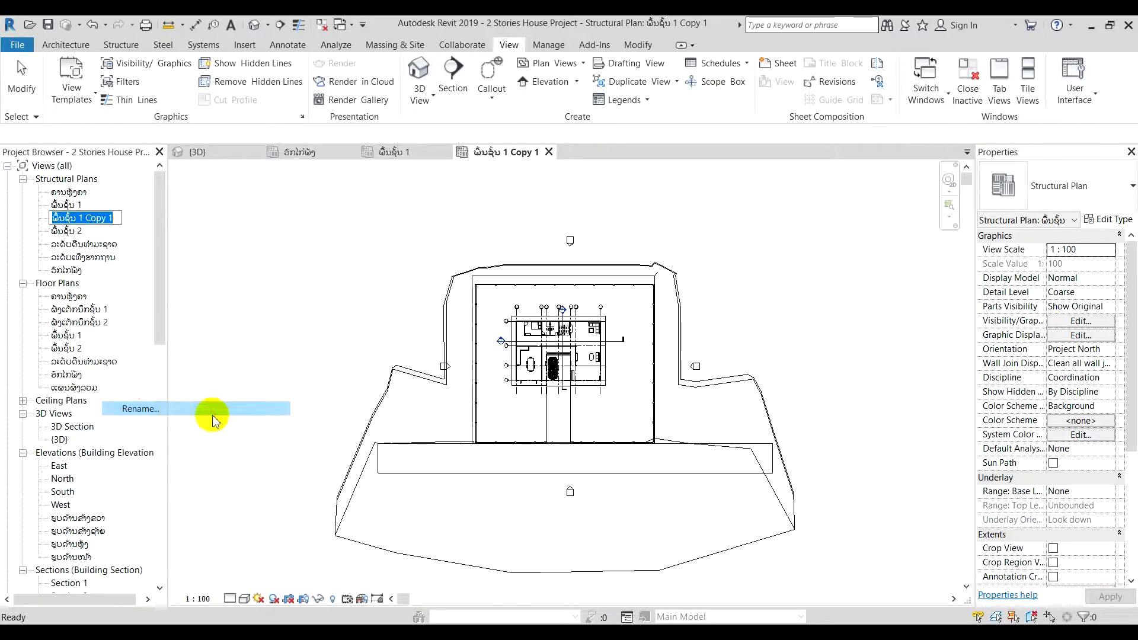
key(super+space)
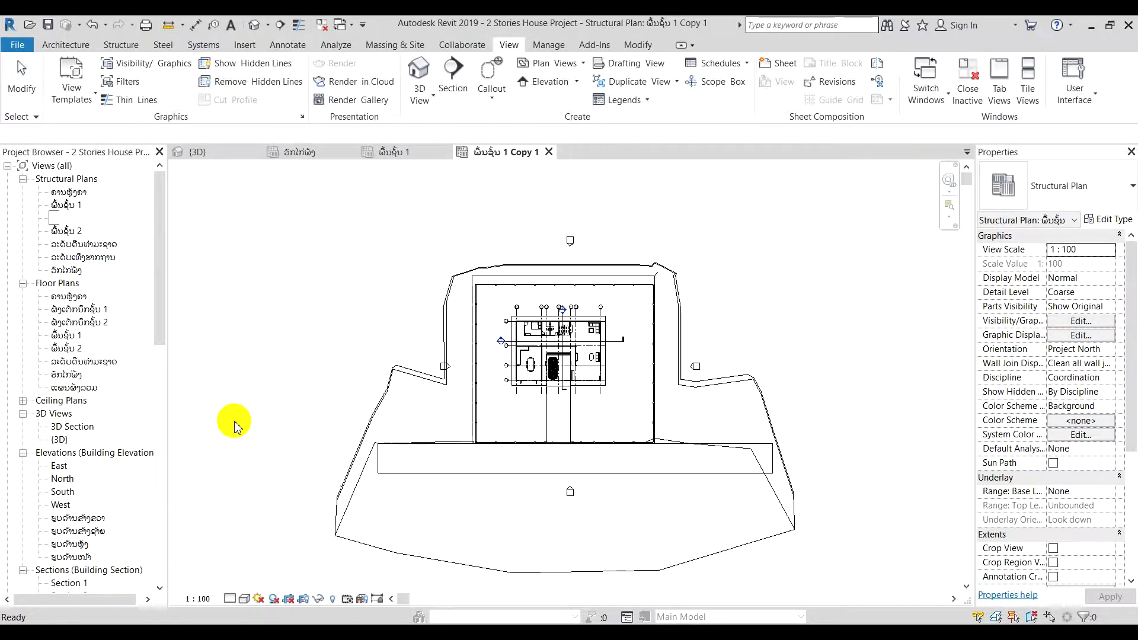
text(ຕະ)
key(BackSpace)
key(BackSpace)
text(ຄານຄໍດິນ)
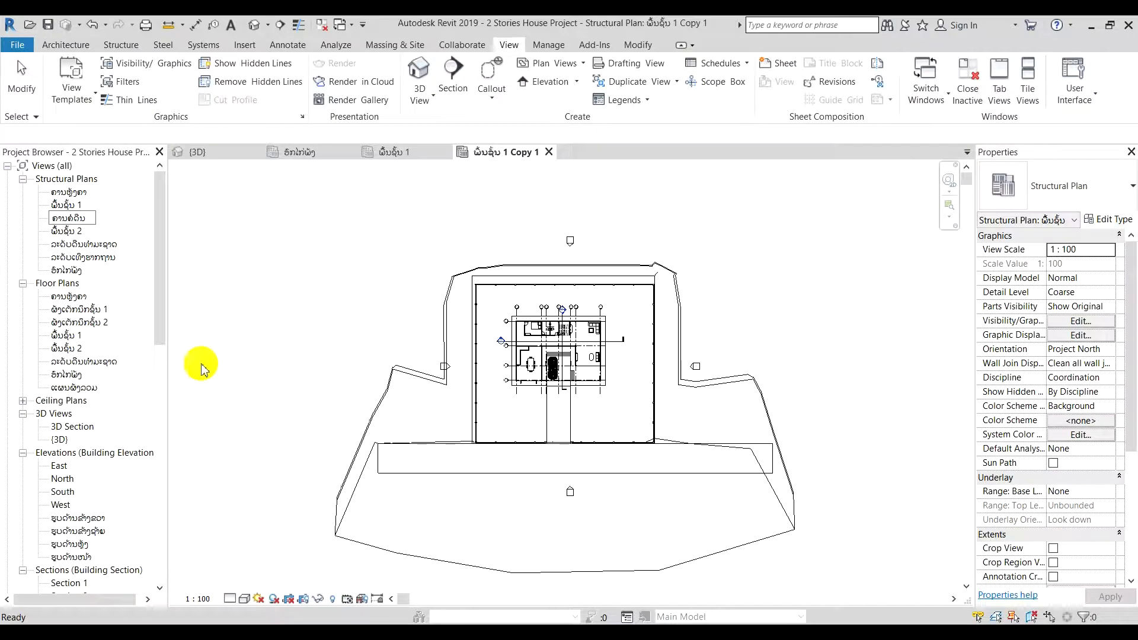
click(263, 309)
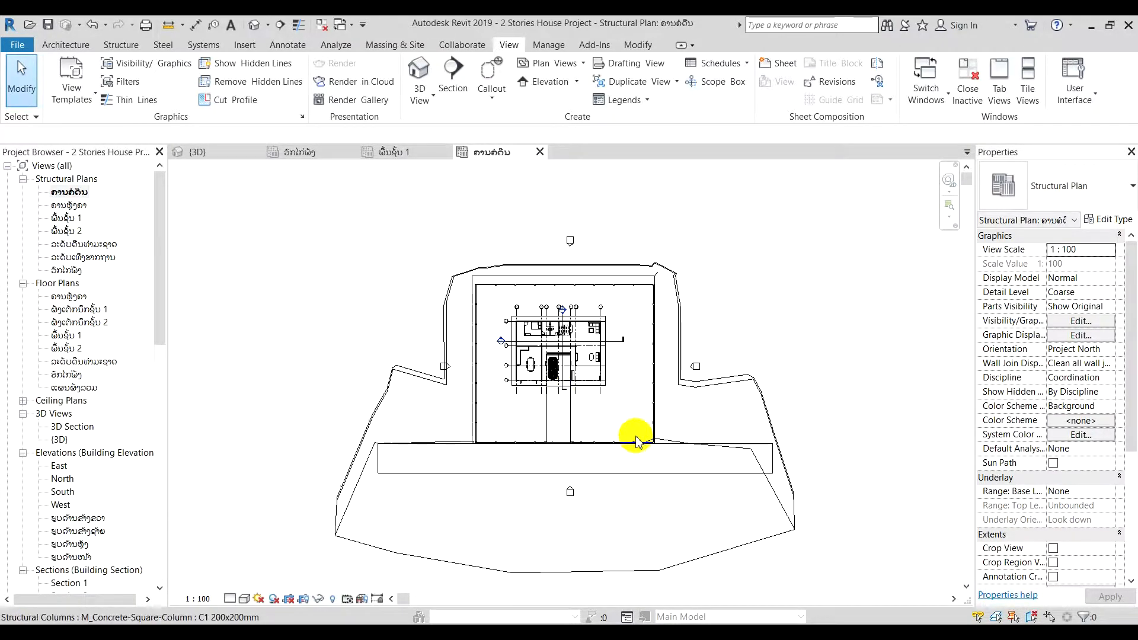
Step: Switch off the visibility of all model categories in the ຄານຄໍດິນ plan and apply the overrides
scroll(651, 389, up, 3)
scroll(676, 388, down, 3)
middle_drag(719, 326, 808, 264)
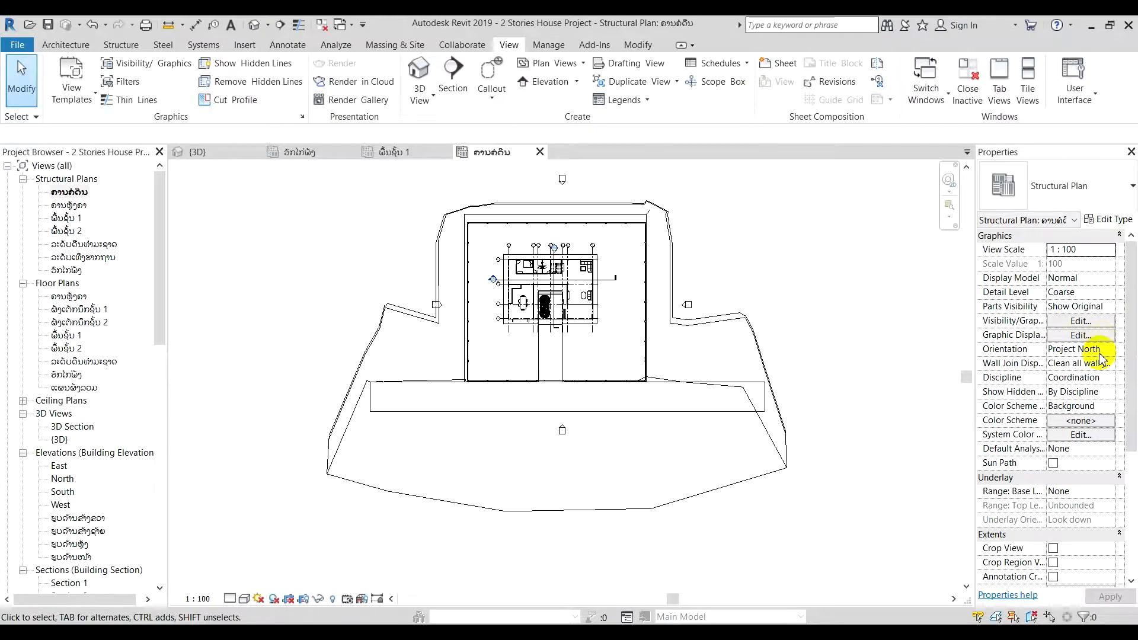
scroll(591, 291, up, 2)
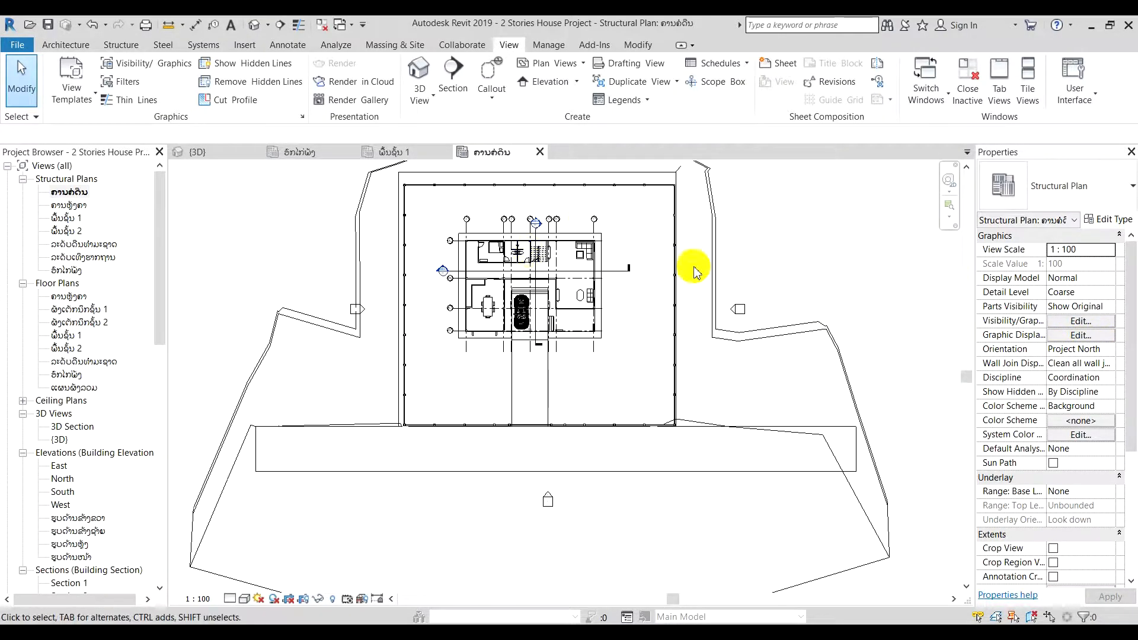
scroll(509, 237, down, 2)
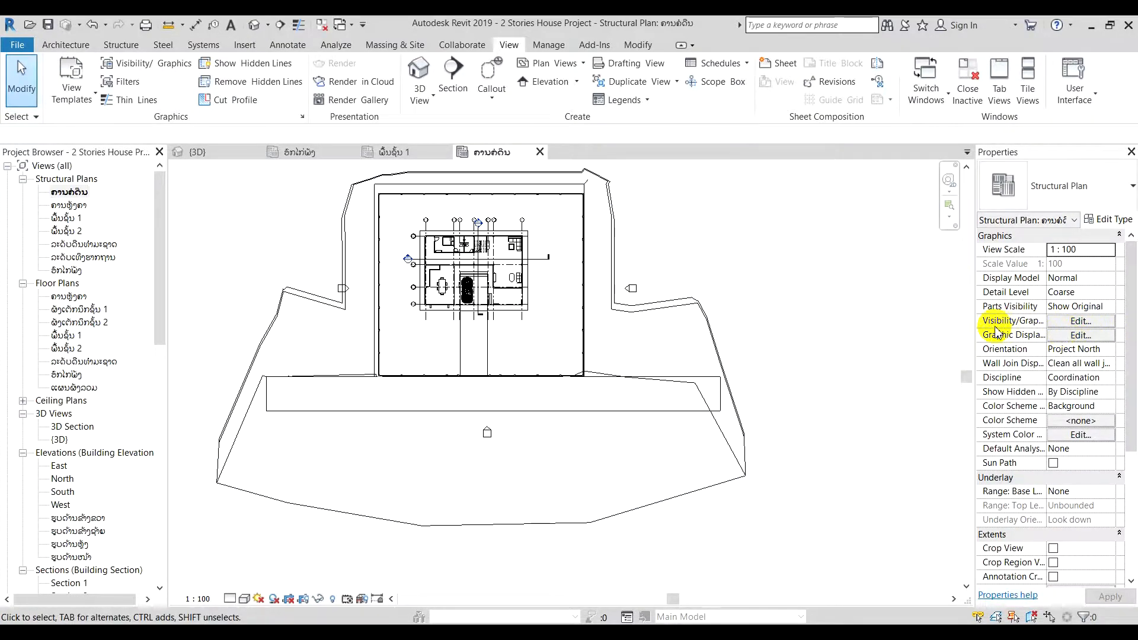
click(1065, 322)
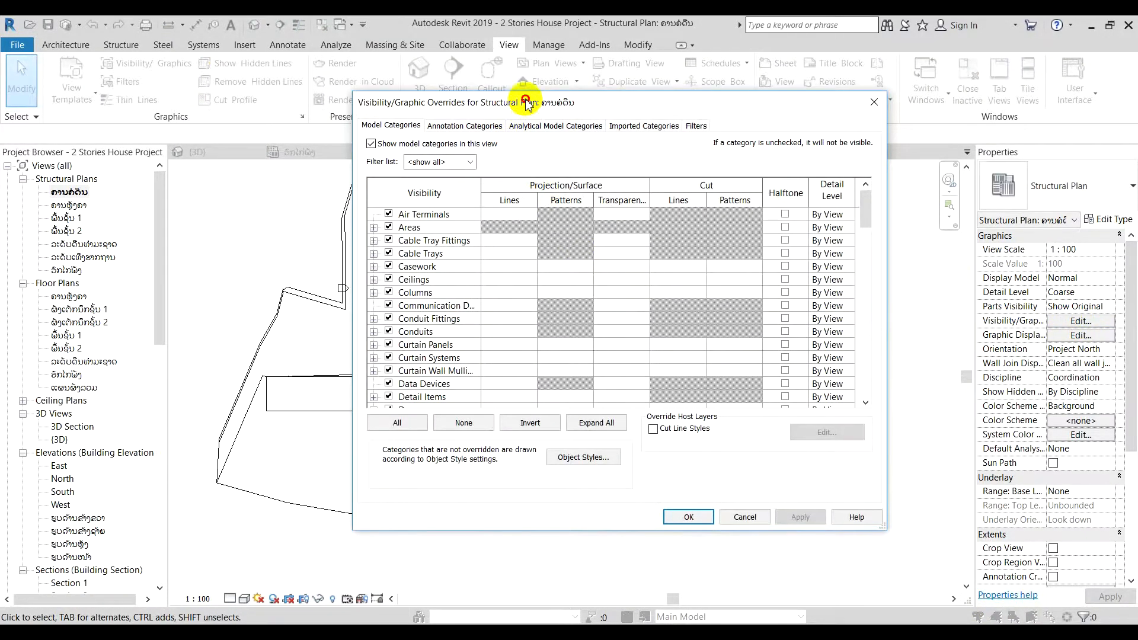
drag(526, 102, 508, 89)
scroll(399, 254, down, 10)
scroll(406, 286, down, 8)
scroll(405, 286, down, 6)
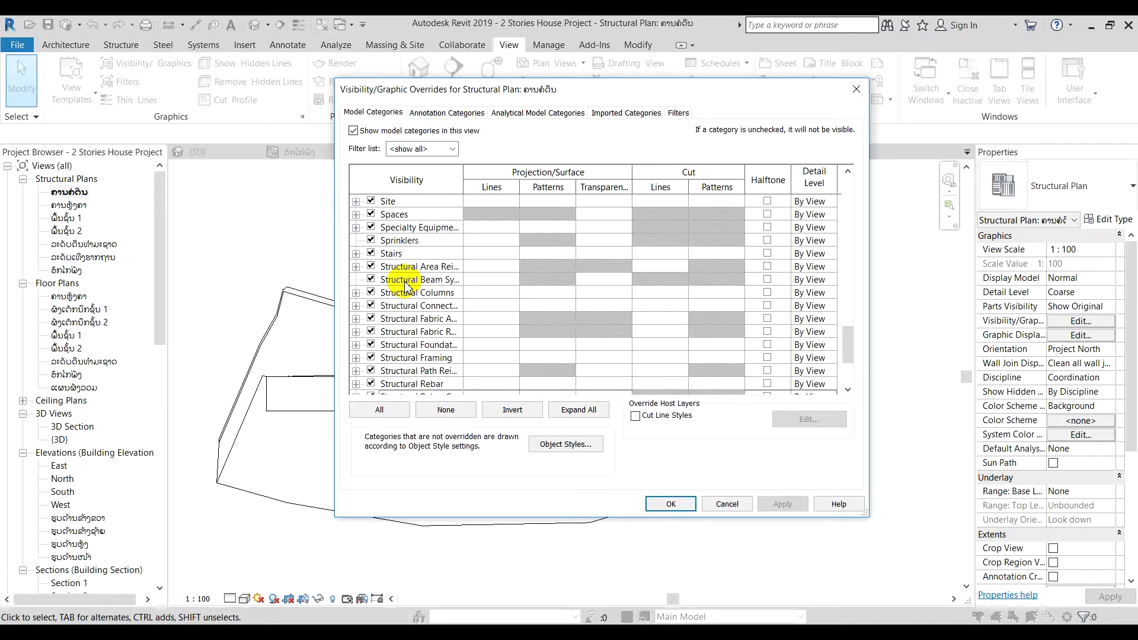
click(382, 409)
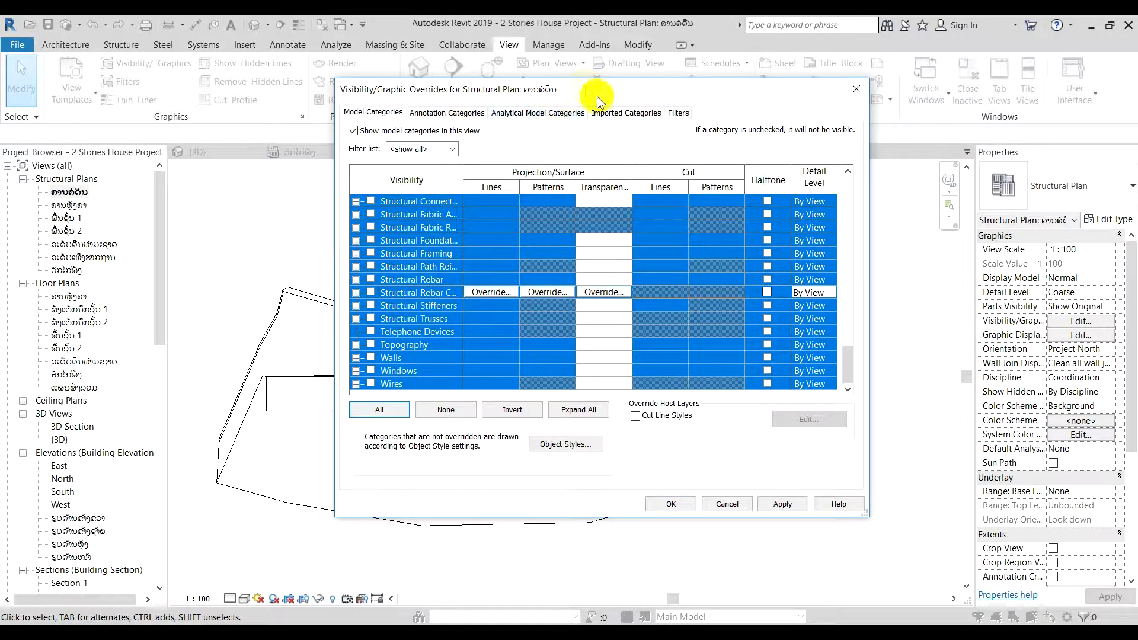
click(781, 504)
drag(593, 88, 572, 49)
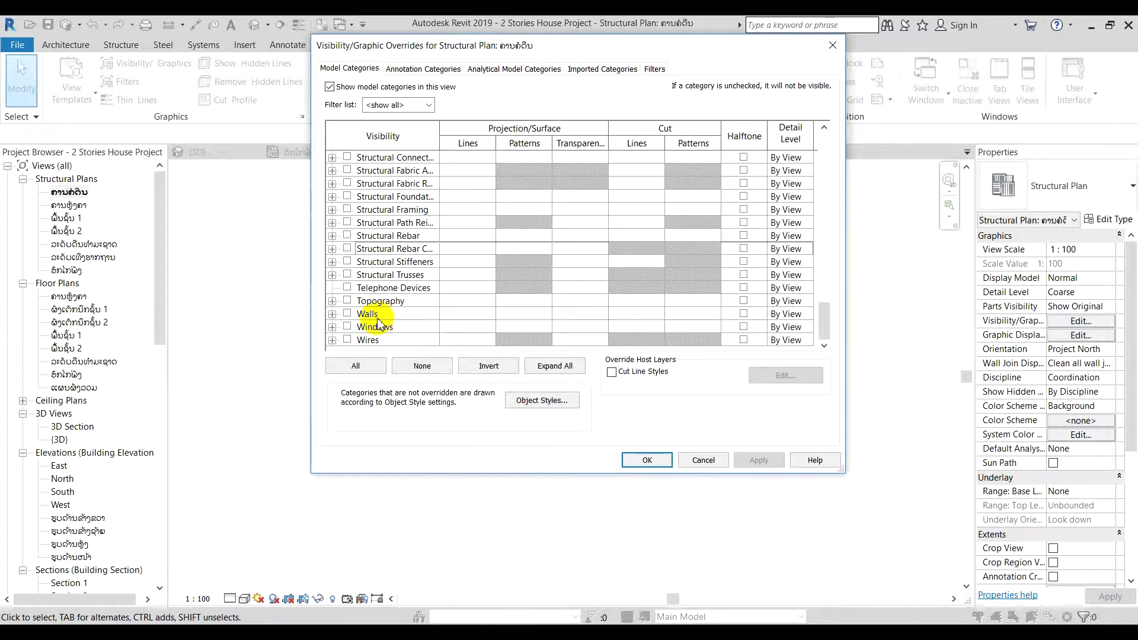
Step: Make Walls, Structural Framing and Structural Columns visible in the ຄານຄໍດິນ plan and accept the visibility overrides
click(348, 315)
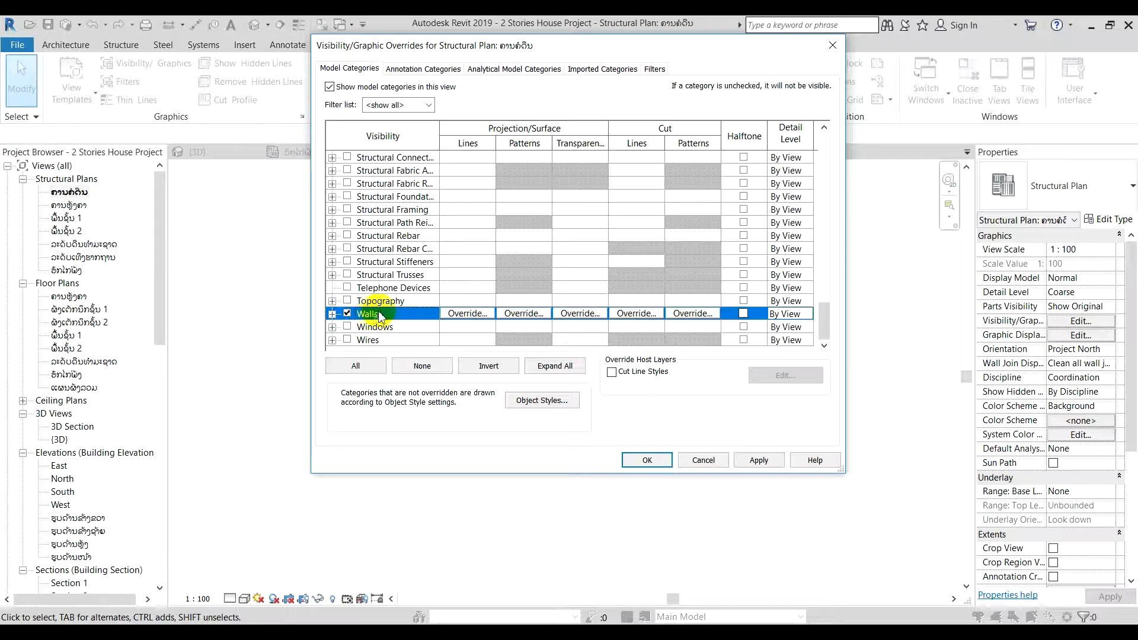
scroll(392, 317, up, 2)
scroll(395, 314, down, 2)
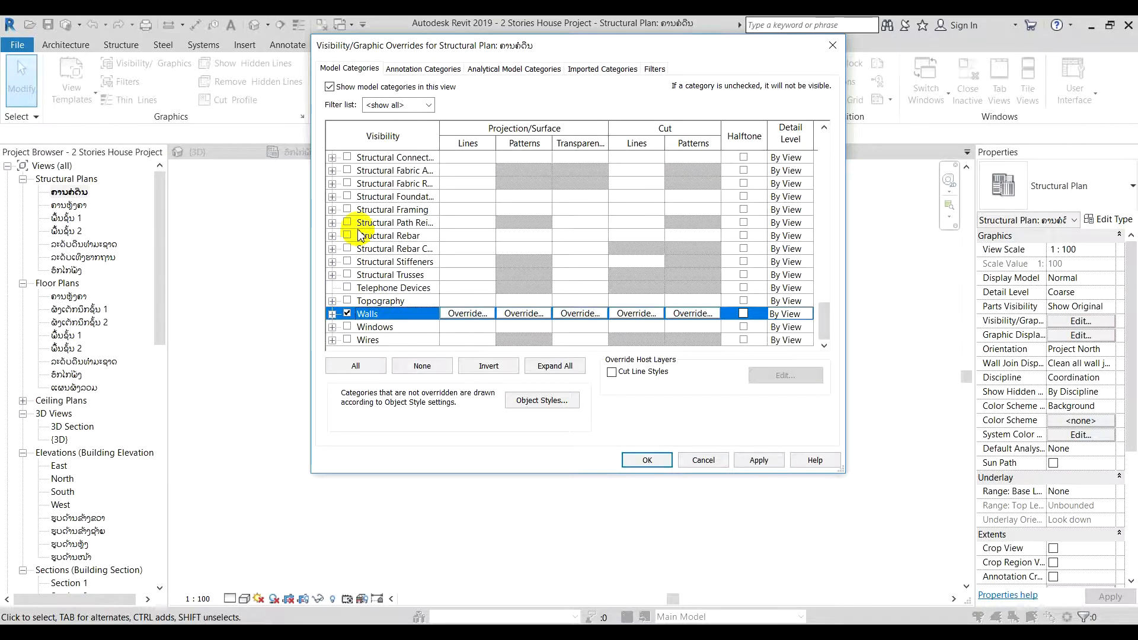
scroll(361, 237, up, 1)
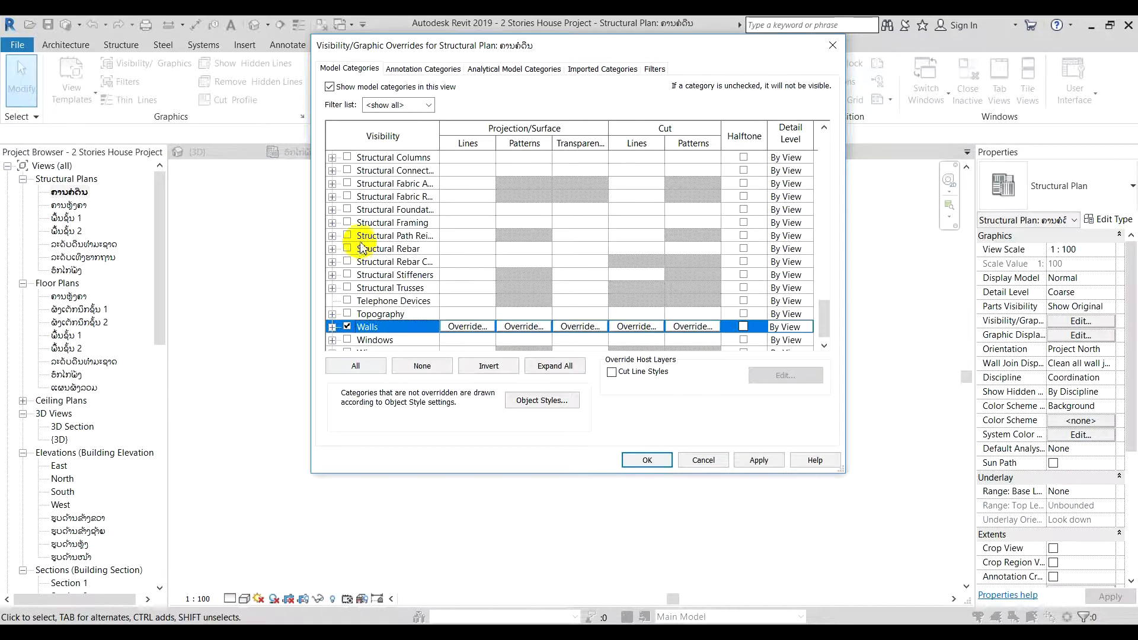
click(347, 223)
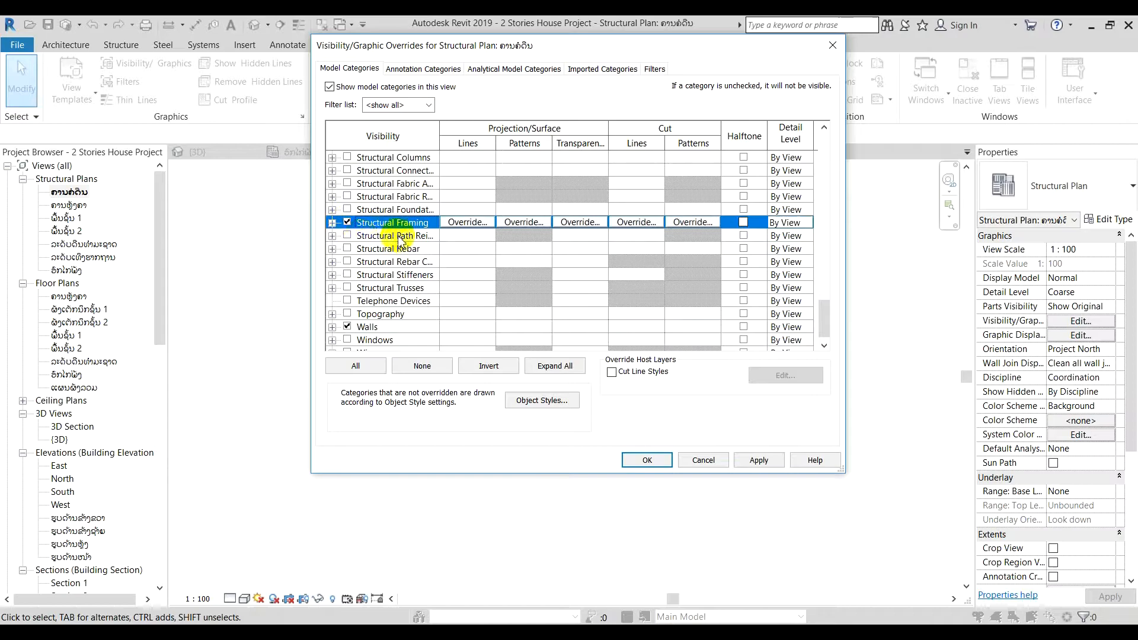
scroll(389, 231, up, 2)
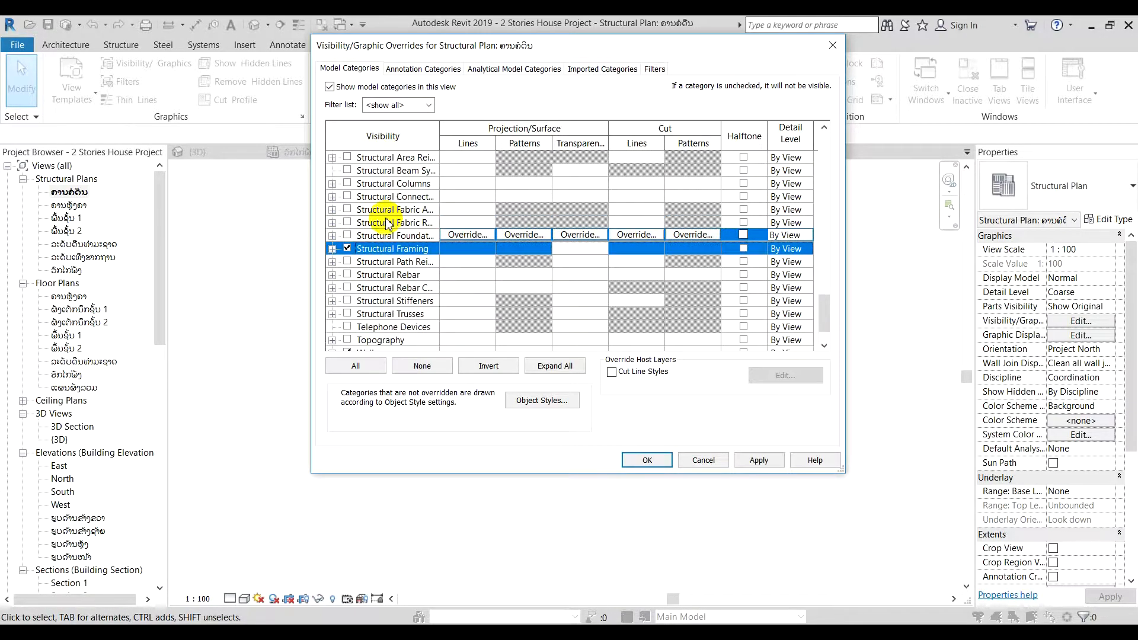
click(347, 183)
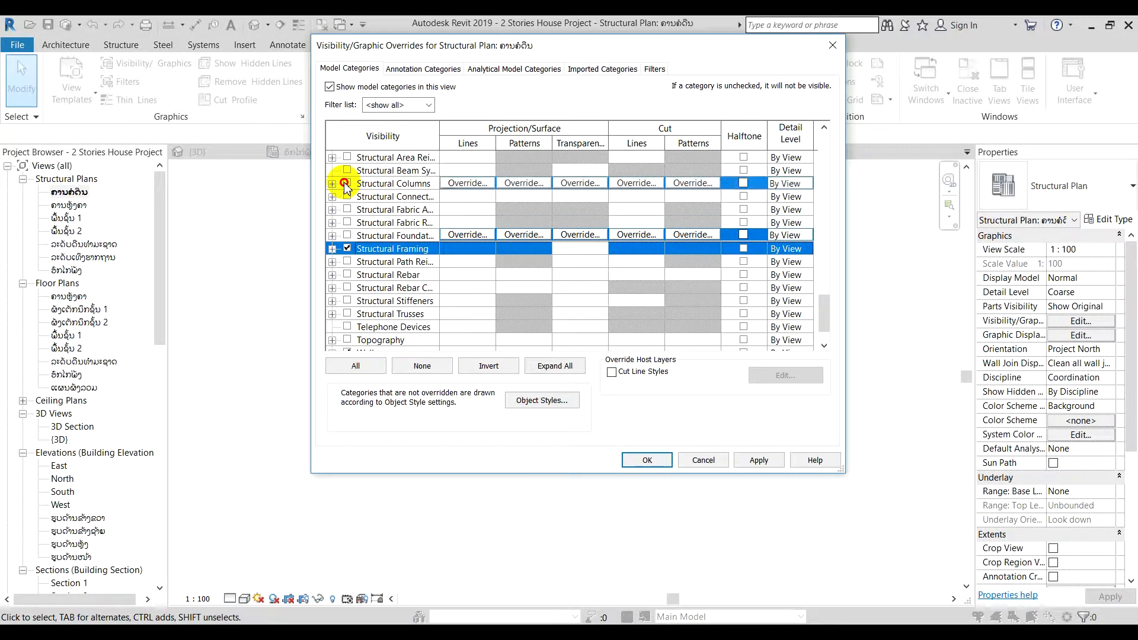
click(761, 460)
click(652, 460)
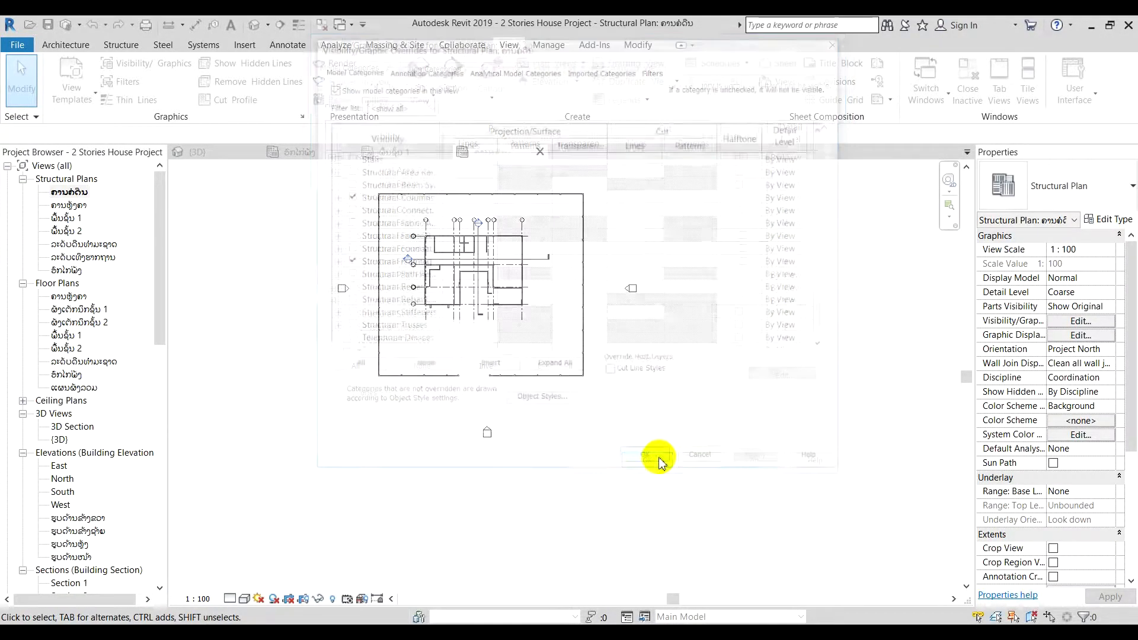
Step: Set the detail level of the ຄານຄໍດິນ plan to Fine
scroll(452, 264, up, 6)
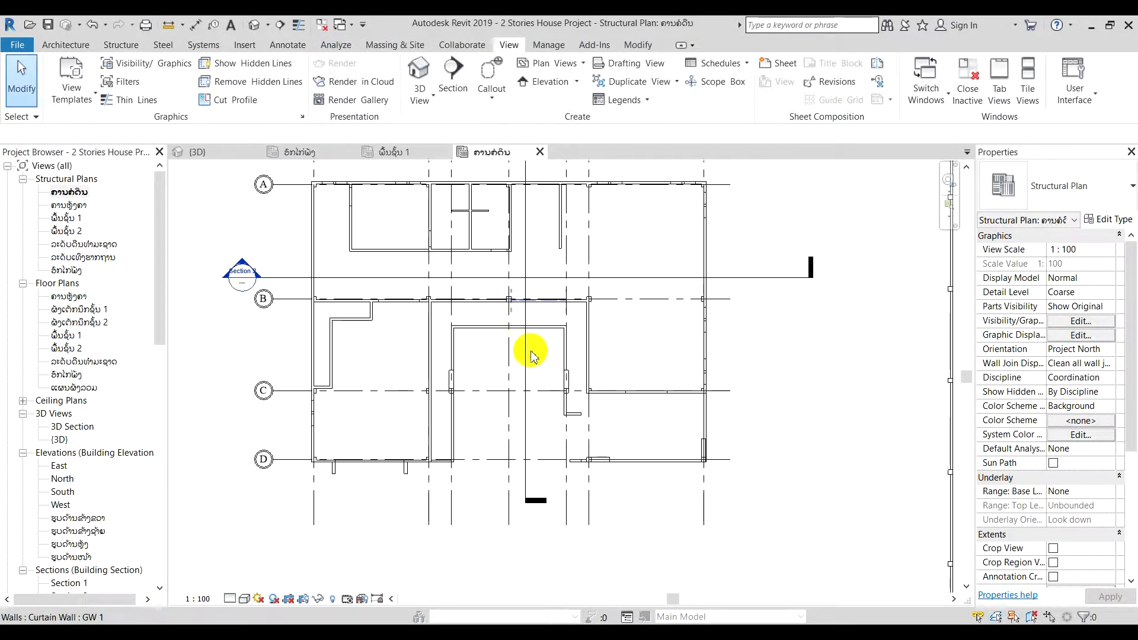
middle_drag(380, 341, 372, 353)
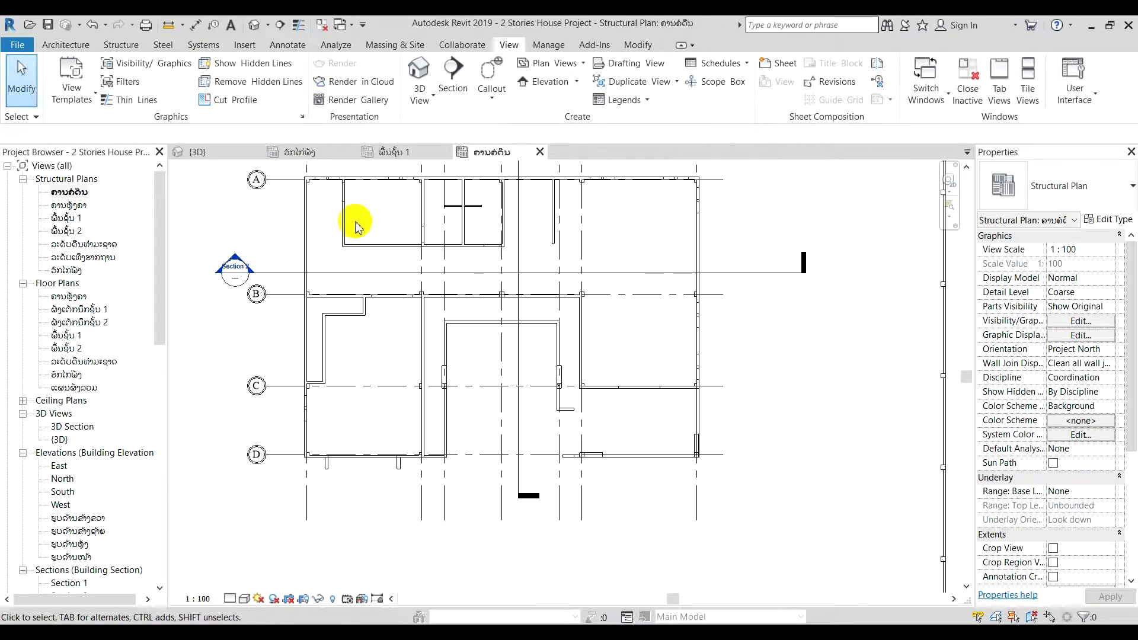
scroll(347, 187, up, 4)
scroll(342, 198, down, 7)
scroll(355, 372, up, 2)
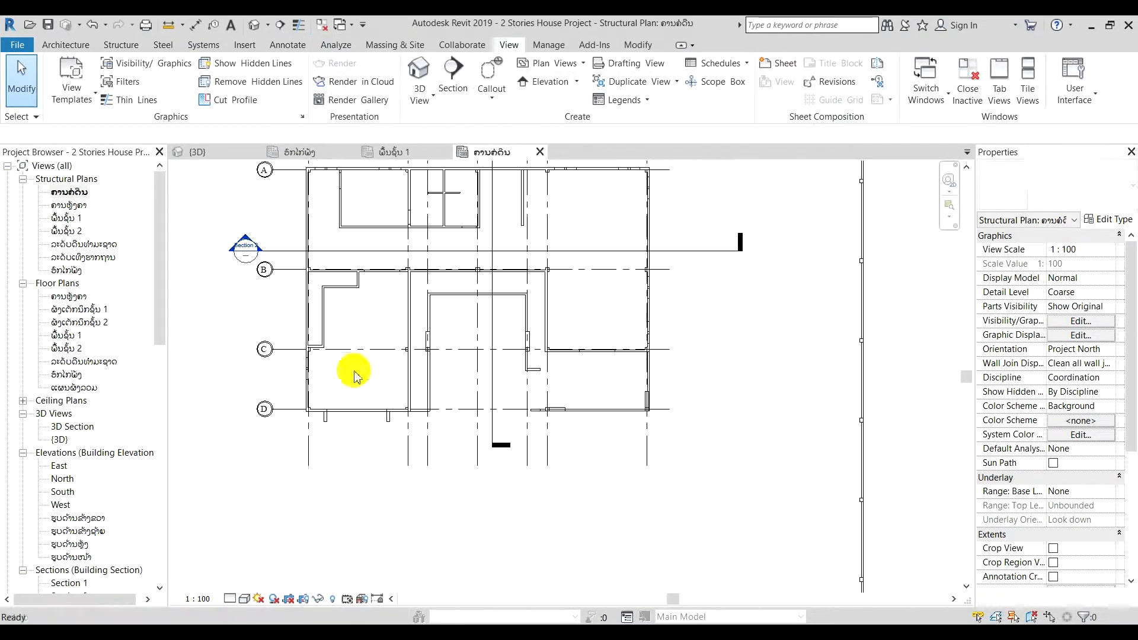
click(231, 598)
click(244, 582)
Step: Hide the boundary fence walls and columns surrounding the house in the ຄານຄໍດິນ plan, as individual elements
scroll(372, 362, up, 2)
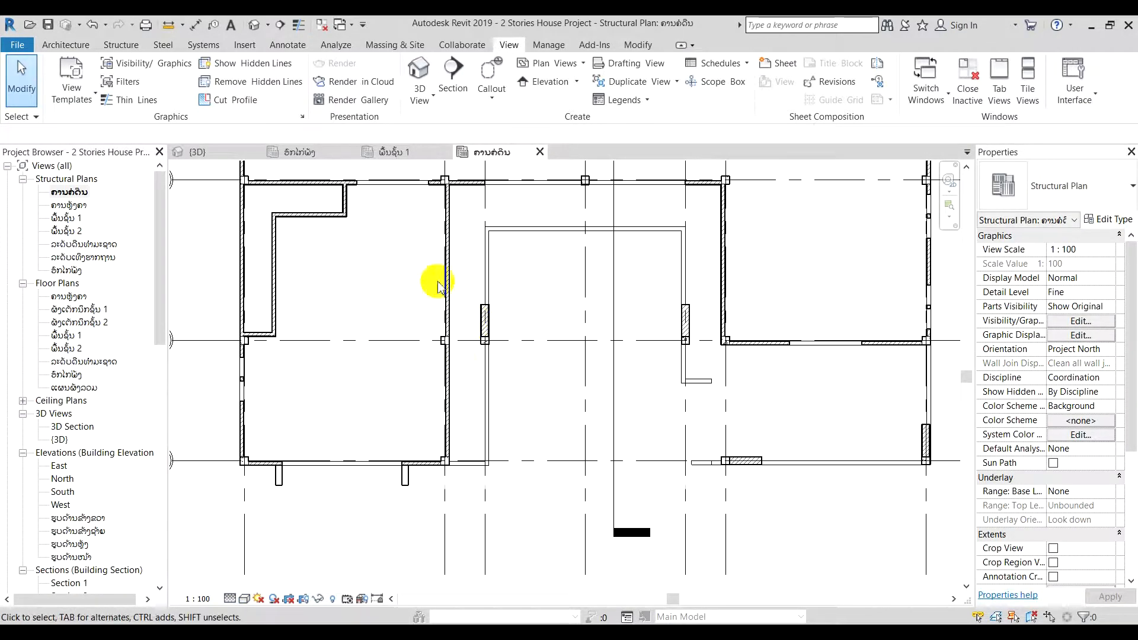
scroll(504, 302, up, 1)
scroll(415, 279, down, 5)
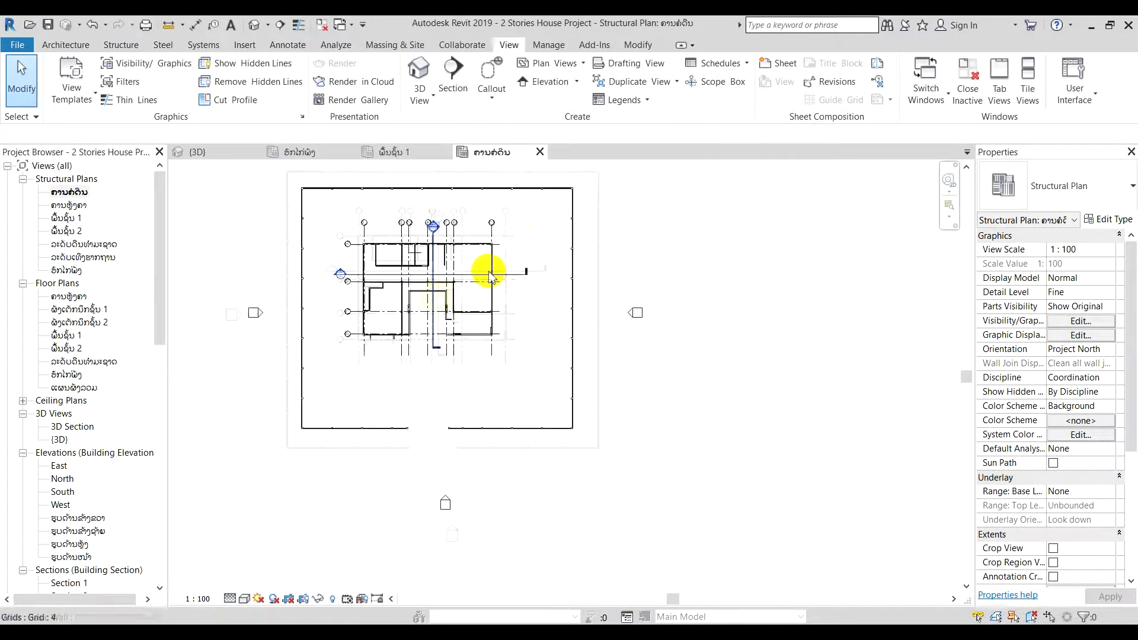
drag(605, 179, 294, 448)
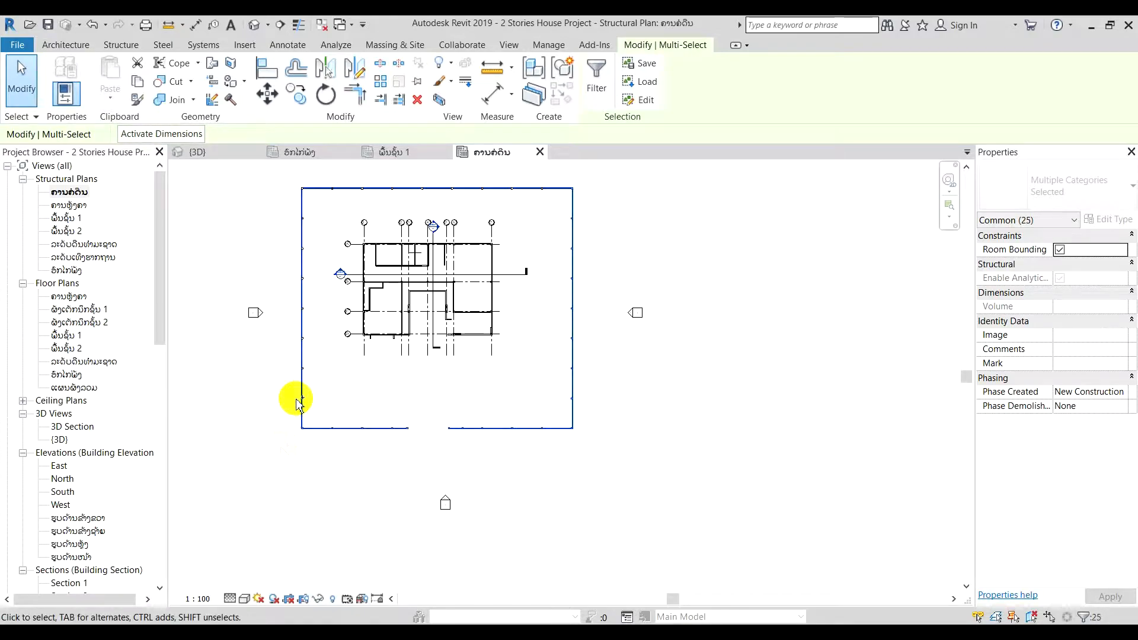
ctrl+drag(323, 194, 287, 449)
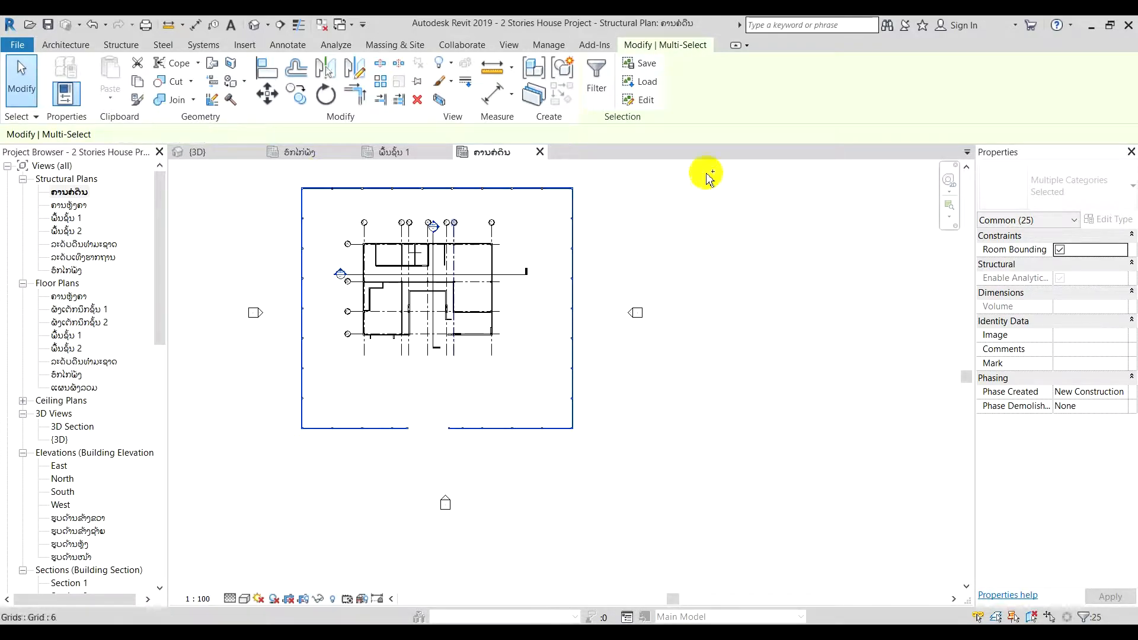
ctrl+drag(630, 173, 291, 202)
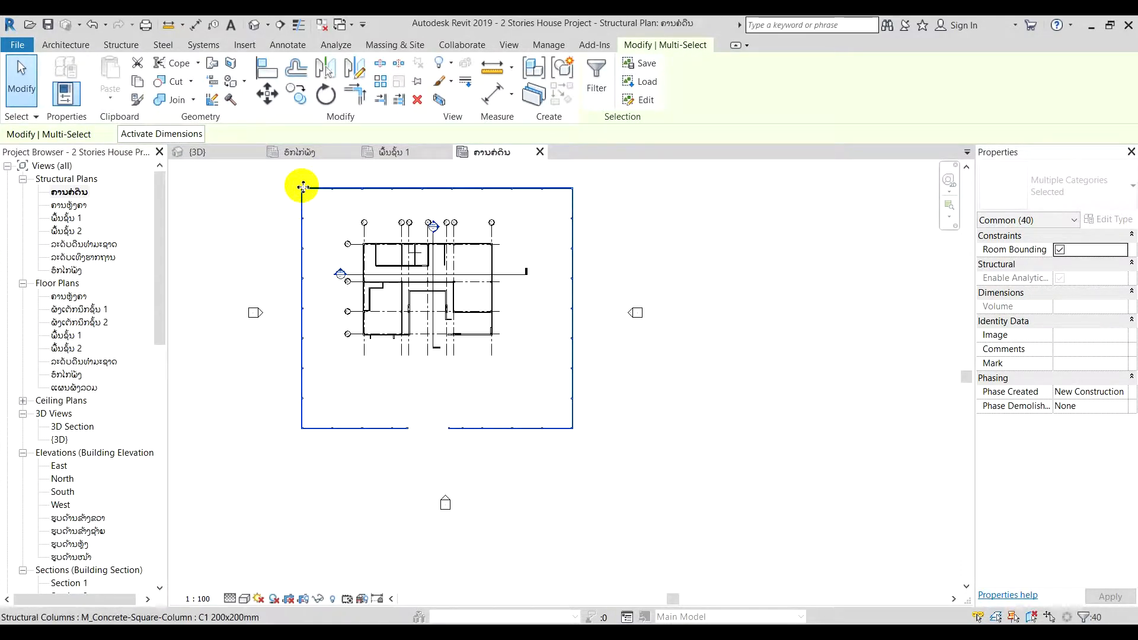
right_click(304, 189)
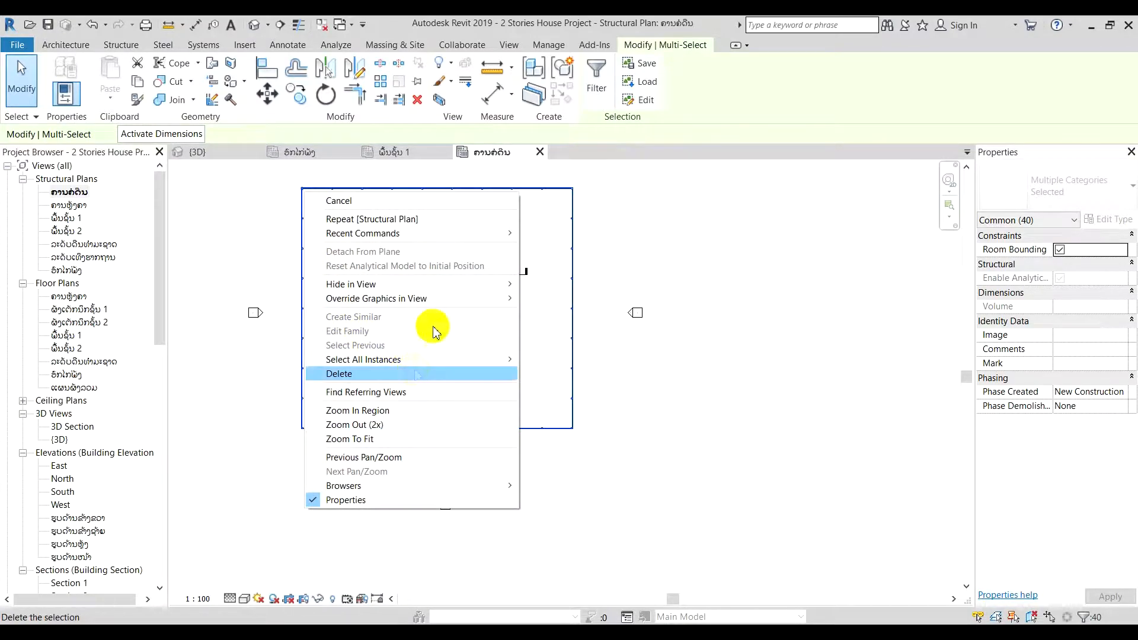
mouse_move(452, 287)
click(553, 287)
Step: Hide the two section lines crossing the house in the ຄານຄໍດິນ plan
scroll(452, 305, up, 3)
scroll(516, 368, down, 2)
scroll(481, 345, up, 2)
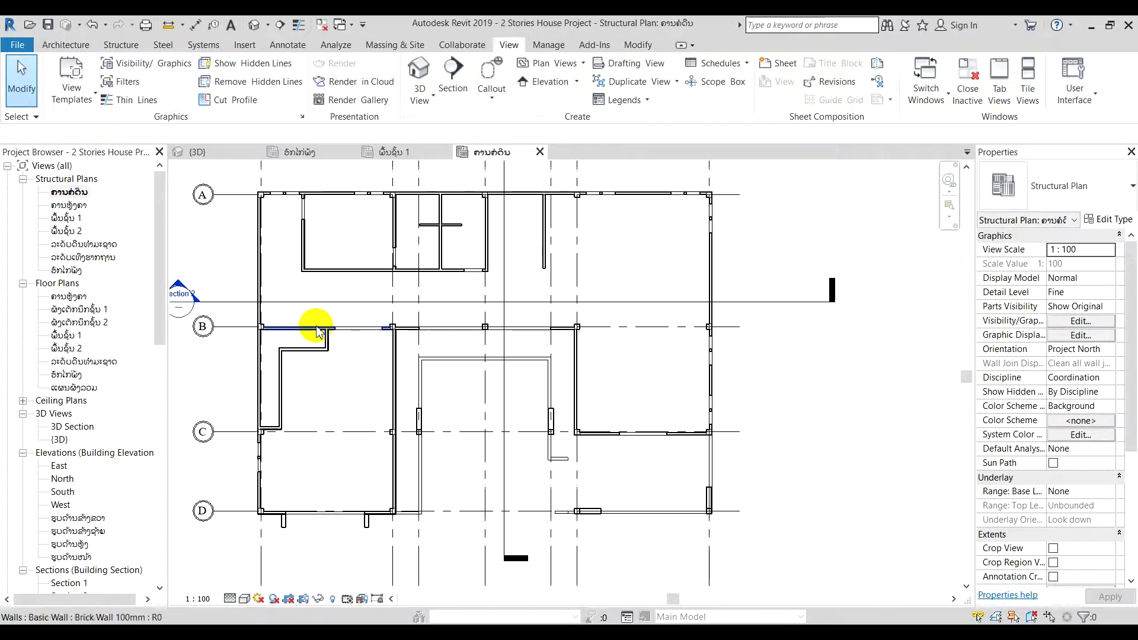
scroll(478, 344, up, 2)
scroll(486, 349, down, 3)
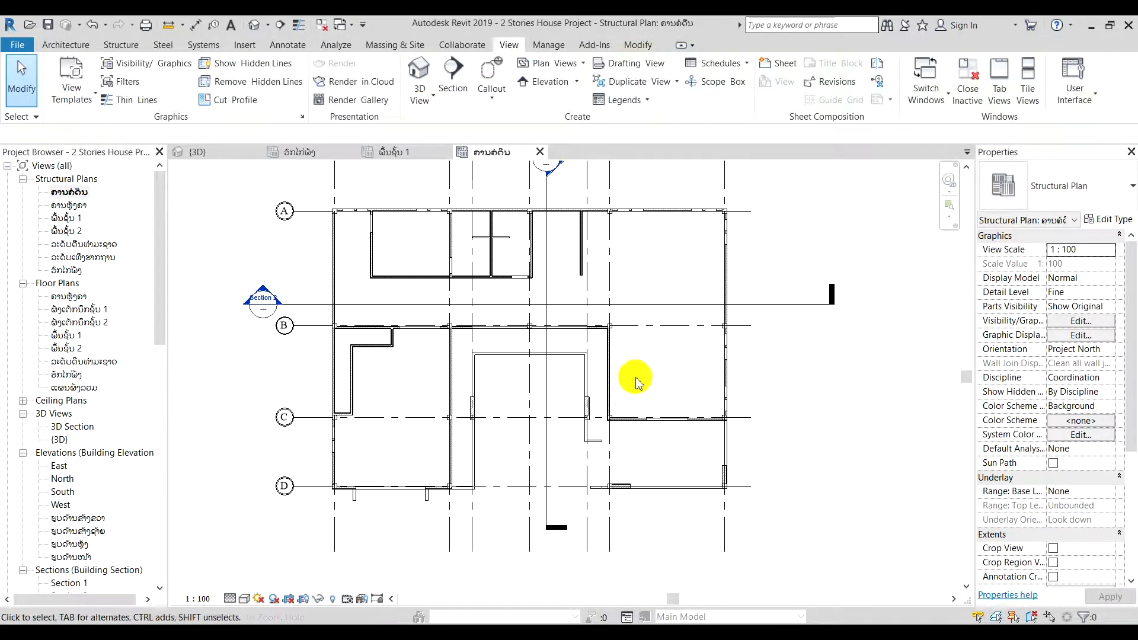
right_click(794, 304)
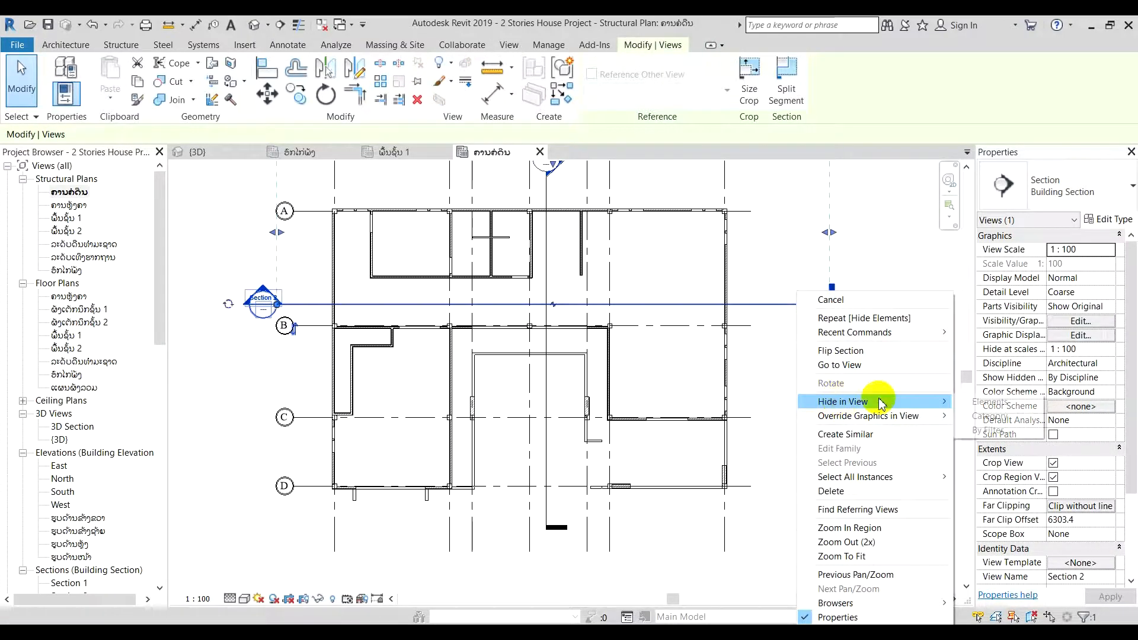
click(985, 402)
middle_drag(829, 396, 815, 404)
scroll(785, 409, down, 2)
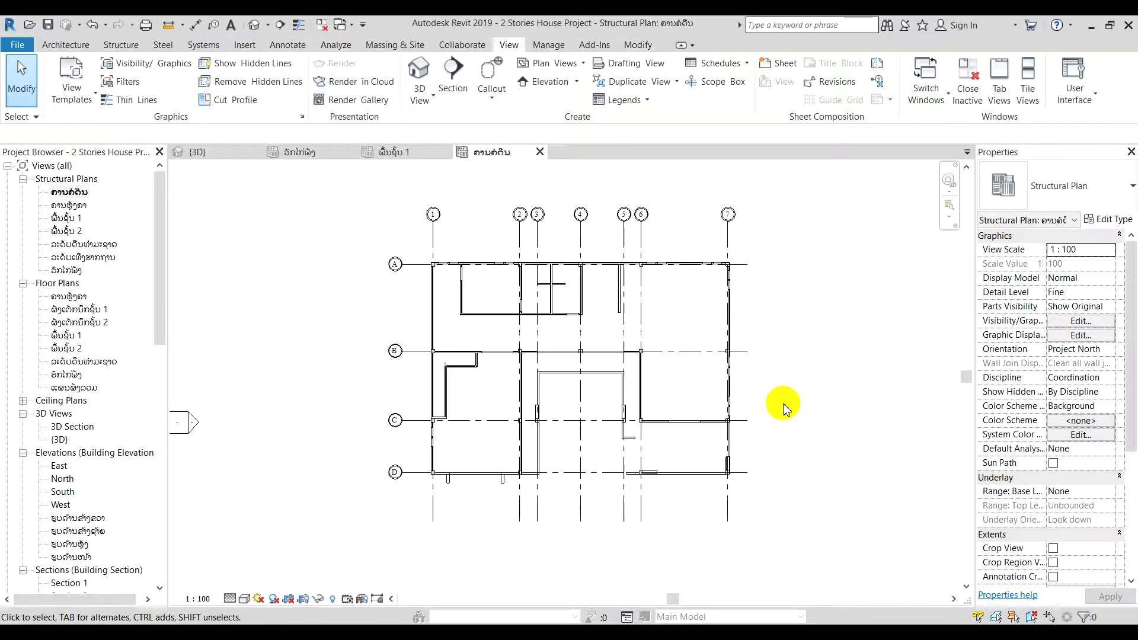
Step: Set the plan's view range offsets to 200 for Top, 150 for Cut plane, -300 for Bottom and -350 for View Depth, and accept them
scroll(784, 409, up, 1)
scroll(1118, 478, down, 5)
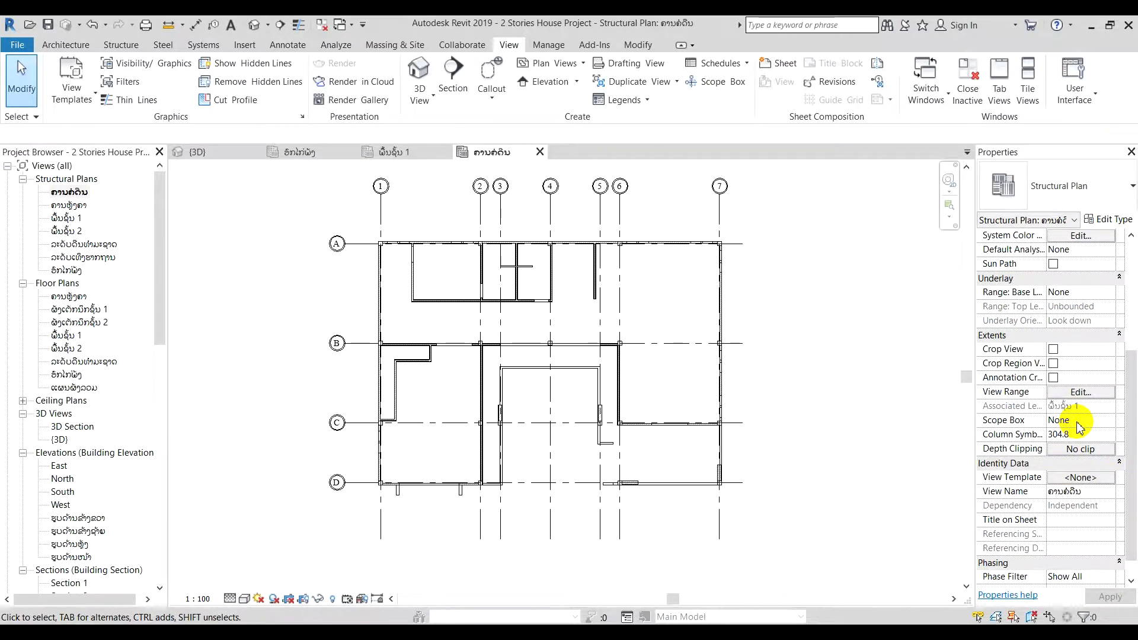
click(1081, 392)
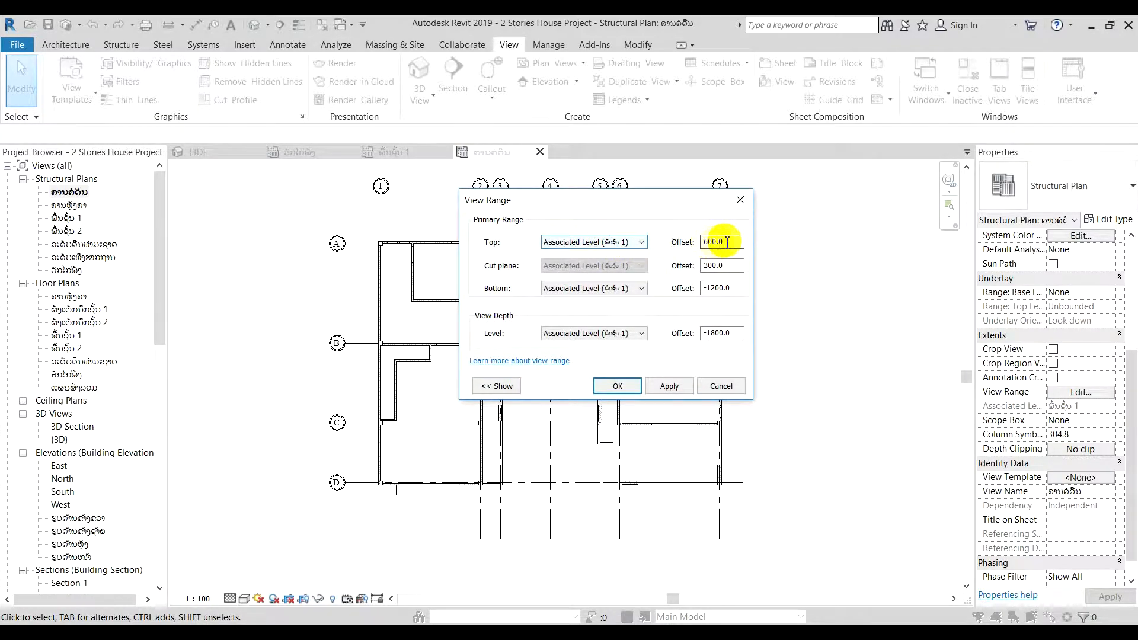
drag(727, 241, 668, 234)
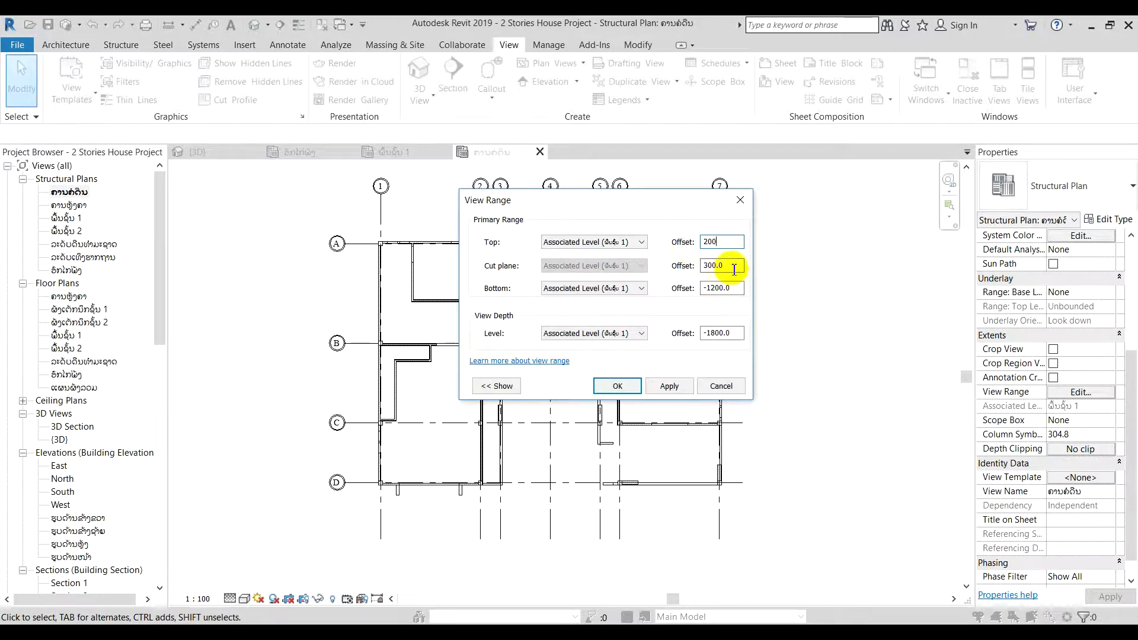
drag(740, 268, 674, 281)
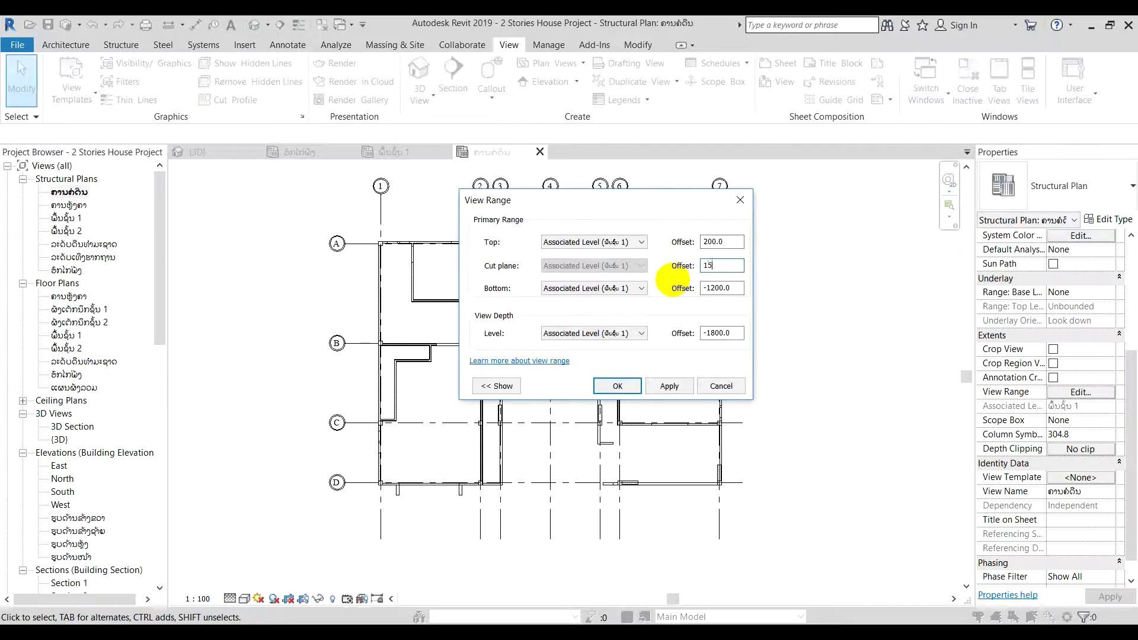
click(745, 288)
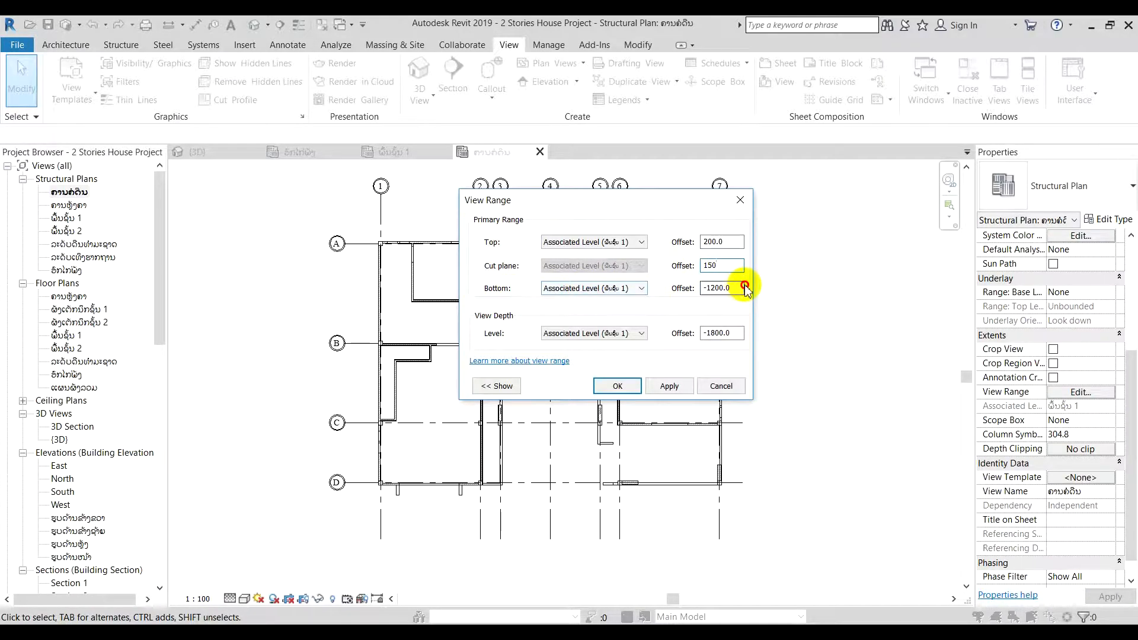
drag(742, 288, 637, 306)
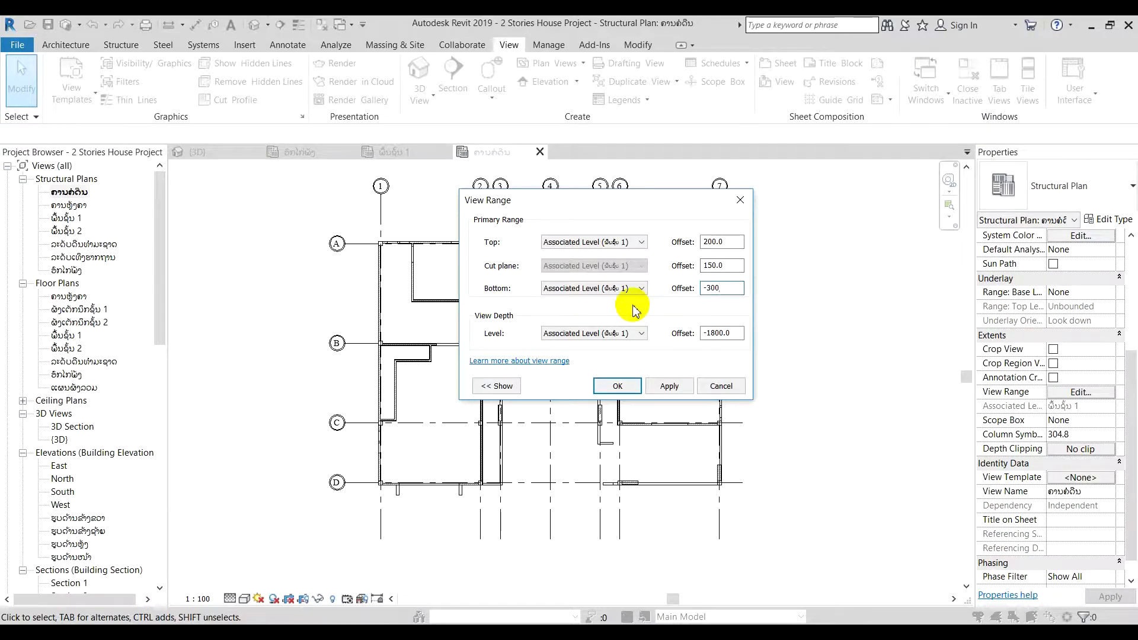
text(-300)
drag(744, 333, 566, 344)
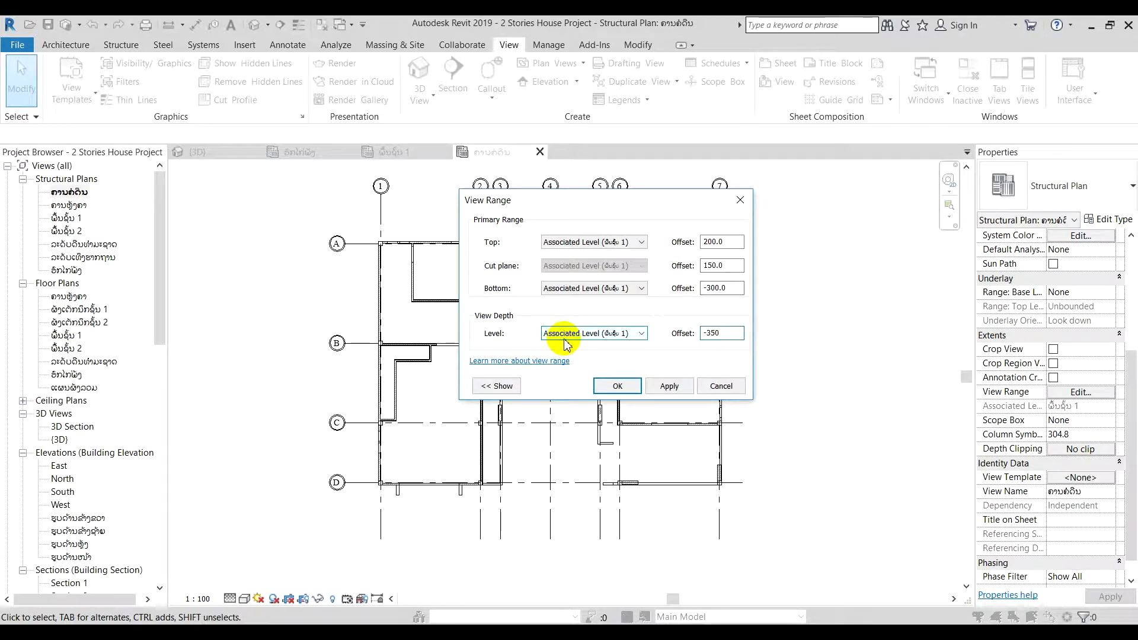
click(683, 389)
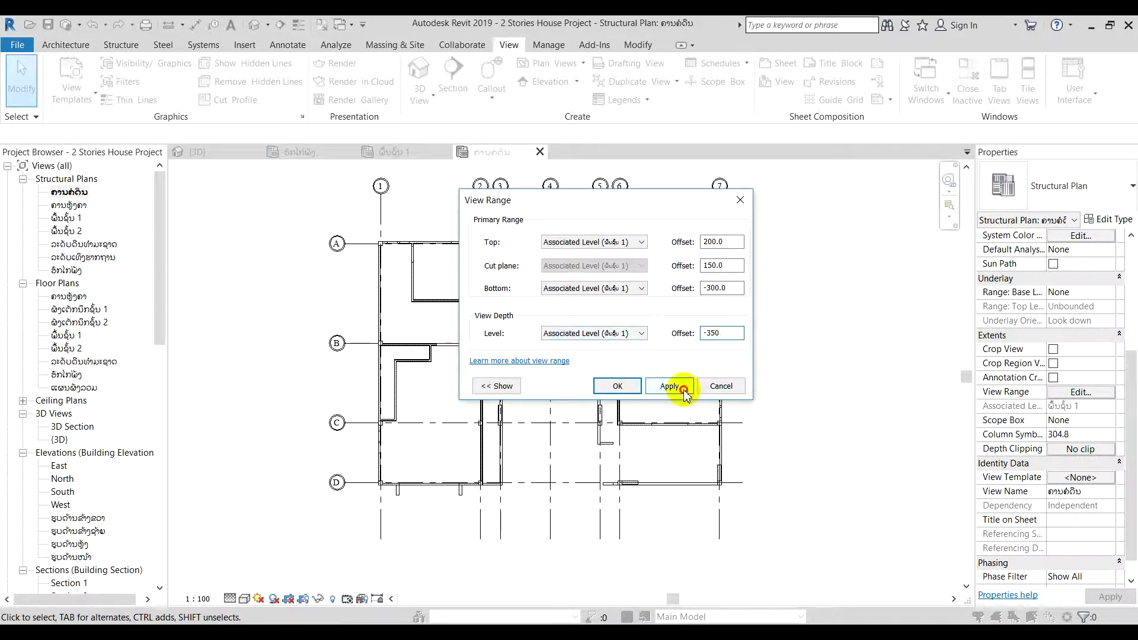
click(617, 386)
Step: Examine the walls and columns throughout the ຄານຄໍດິນ plan under the revised view range
scroll(486, 384, up, 2)
scroll(486, 385, up, 1)
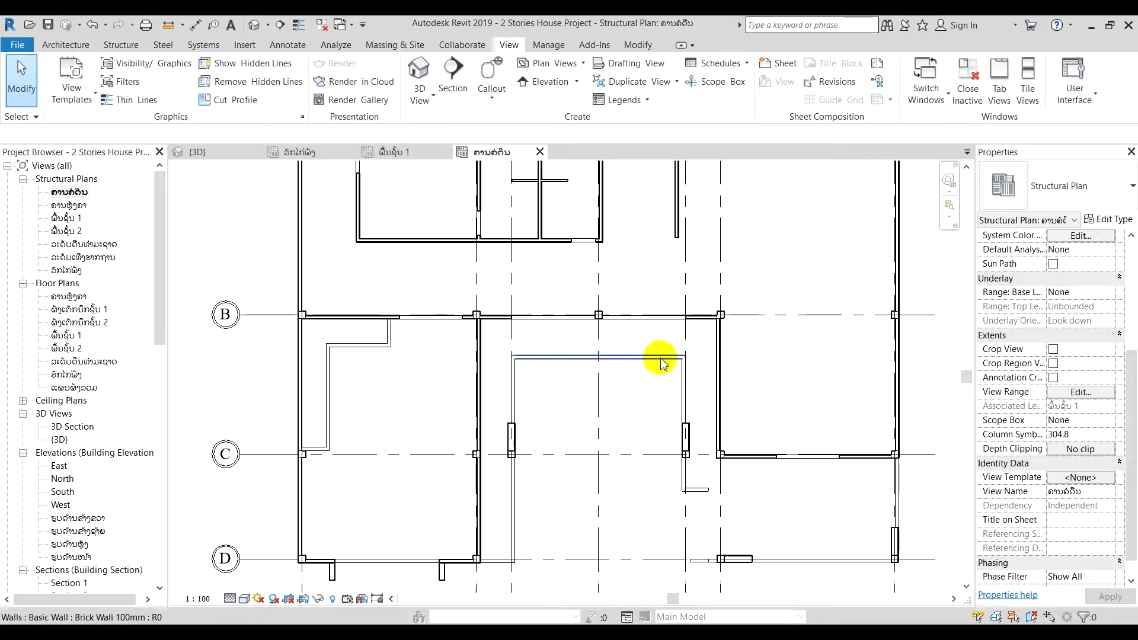
middle_drag(650, 341, 655, 411)
middle_drag(413, 410, 411, 366)
scroll(610, 348, down, 3)
scroll(454, 412, up, 2)
scroll(321, 397, down, 3)
scroll(647, 473, down, 2)
middle_drag(668, 417, 678, 379)
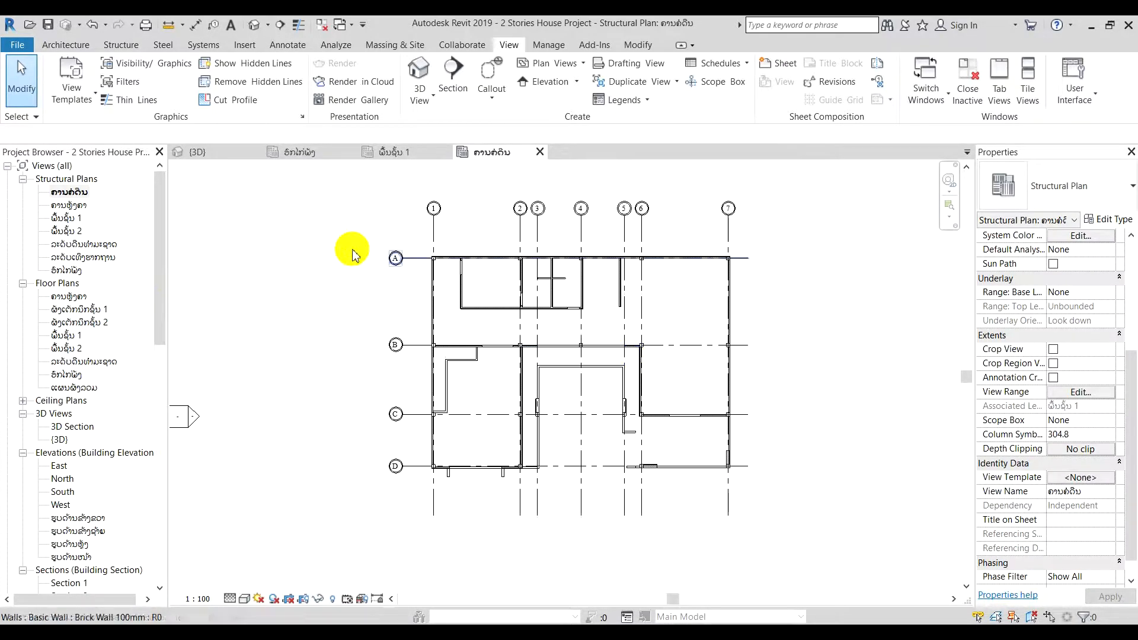
Step: Start the structural Beam command and agree to load a Structural Framing family into the project
click(126, 47)
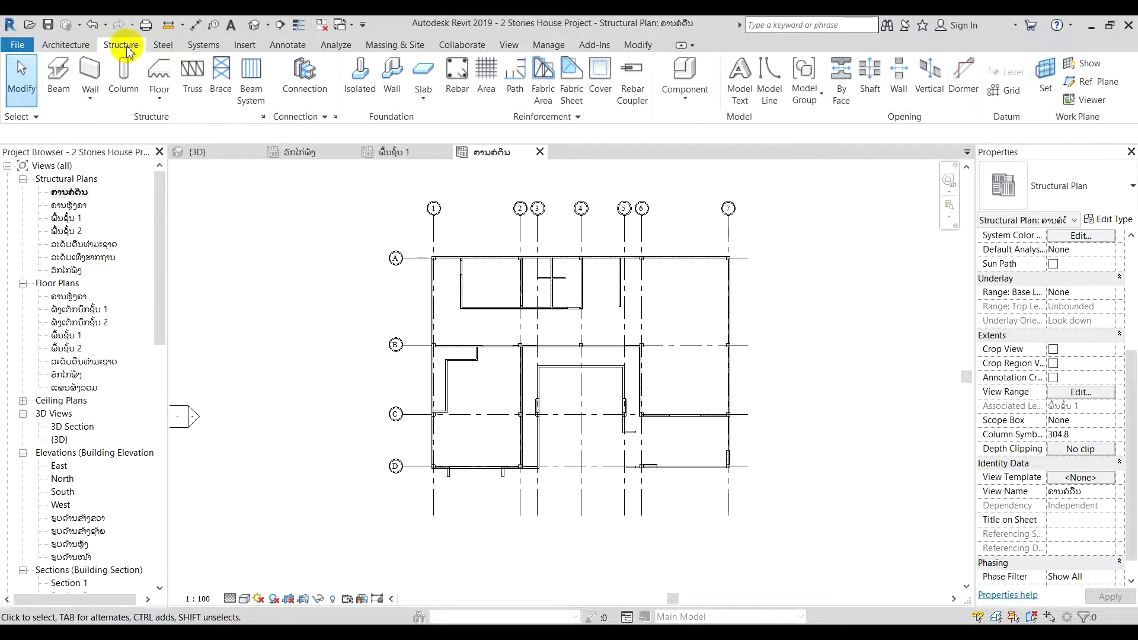
click(53, 75)
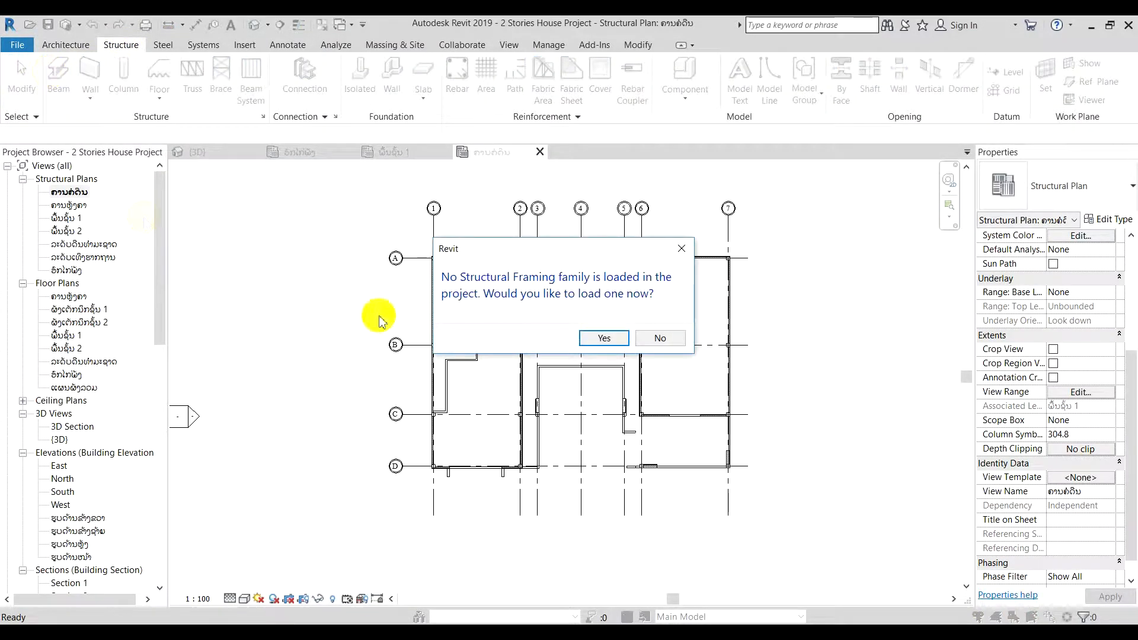
mouse_move(466, 255)
mouse_down()
mouse_move(505, 238)
mouse_move(400, 249)
mouse_move(447, 278)
mouse_move(479, 261)
mouse_up()
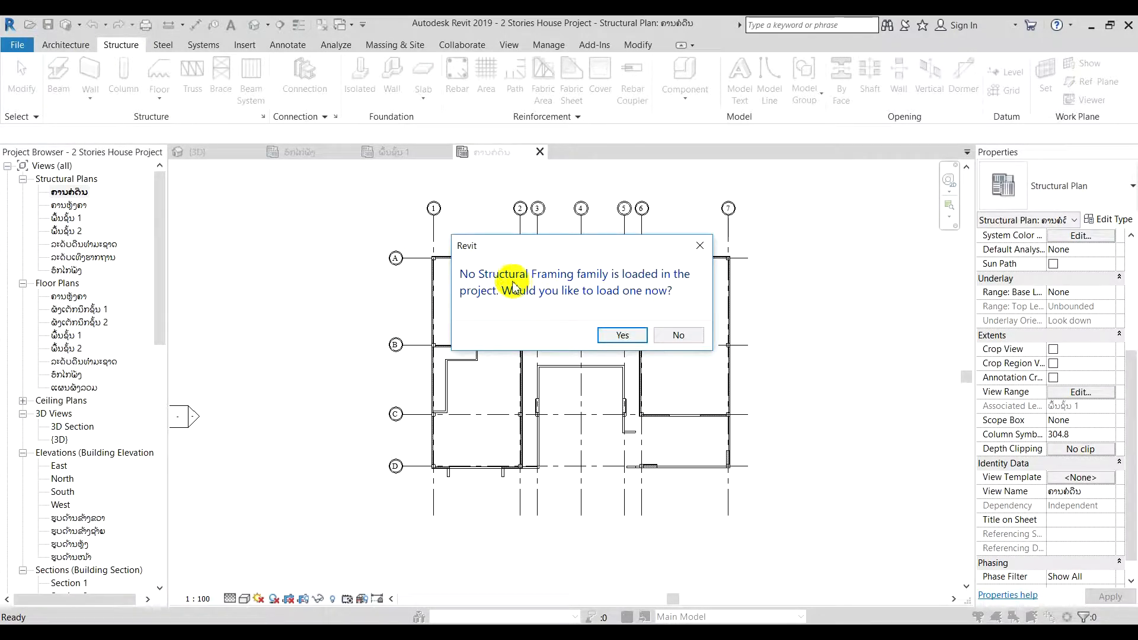
click(624, 336)
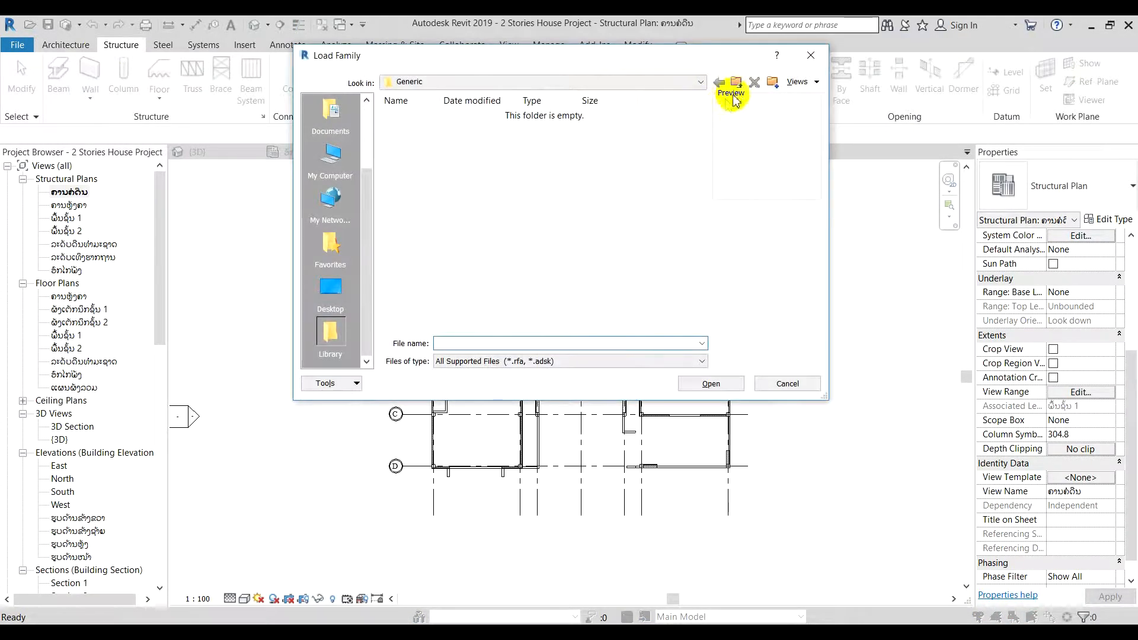
Step: Browse the family library to the Concrete folder under US Metric, Structural Framing
click(736, 84)
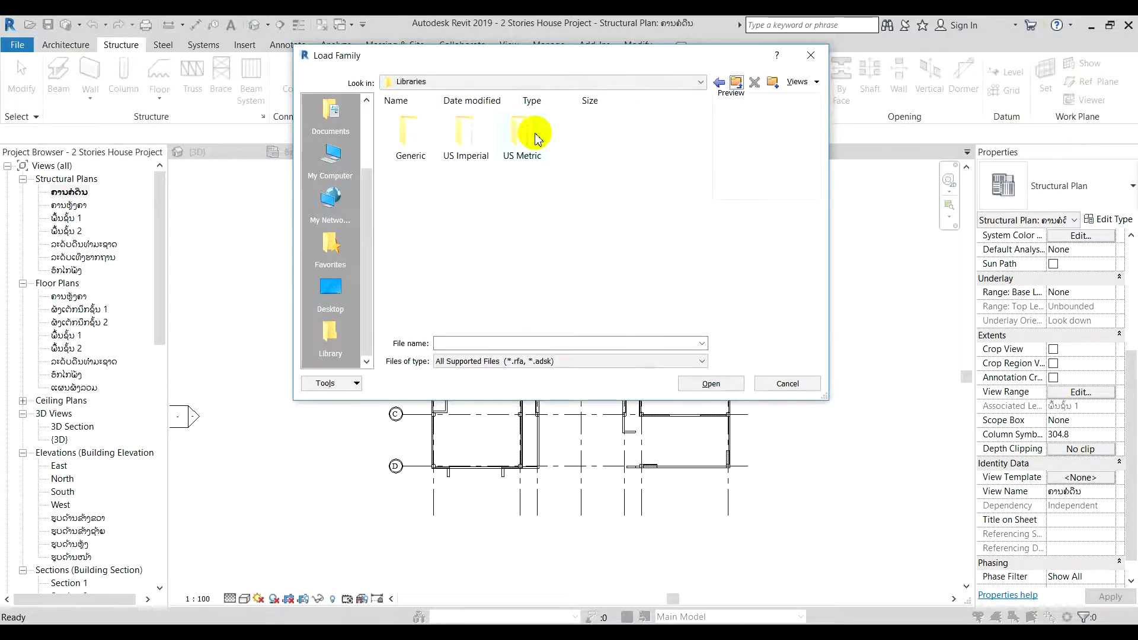
double_click(536, 136)
scroll(526, 202, down, 5)
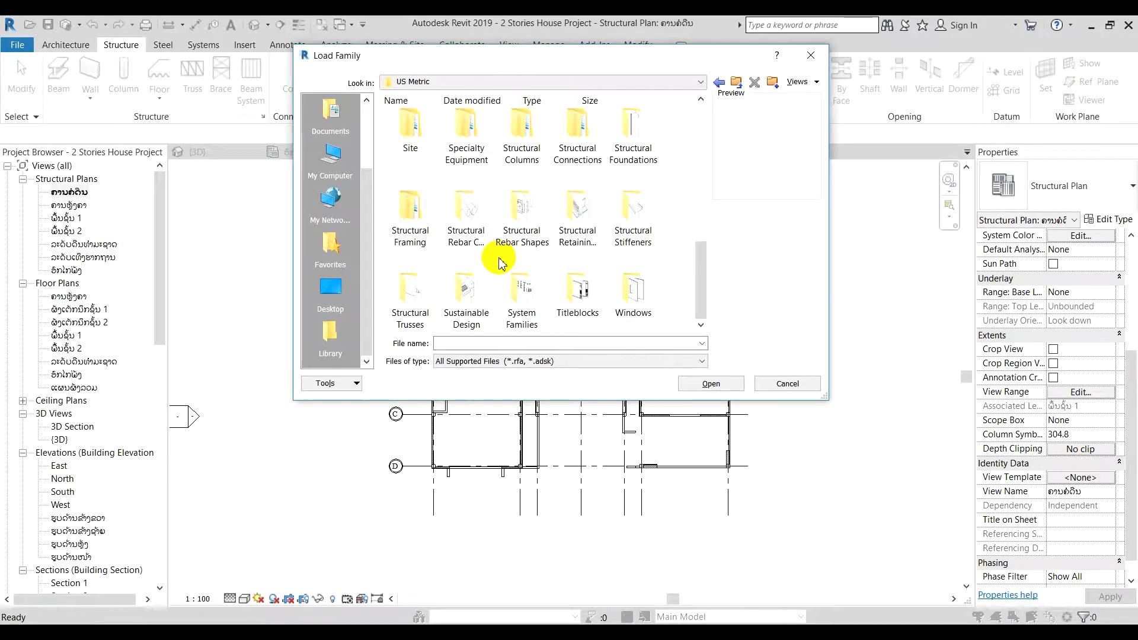
double_click(409, 220)
click(403, 132)
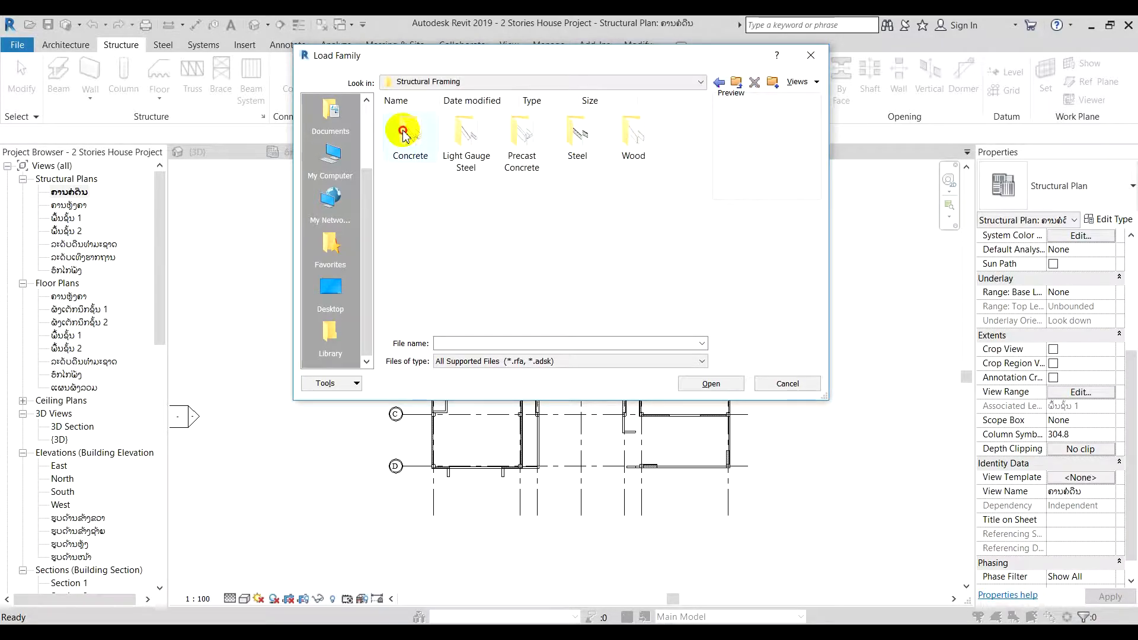
double_click(403, 131)
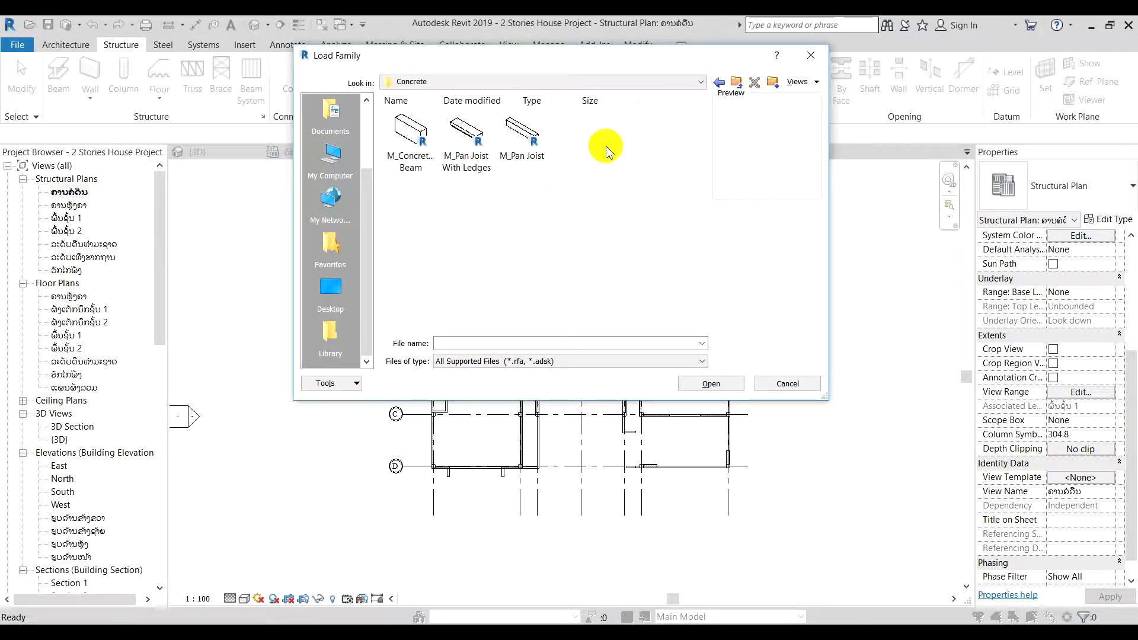
Step: Load the M_Concrete-Rectangular Beam family from the Concrete folder
click(701, 83)
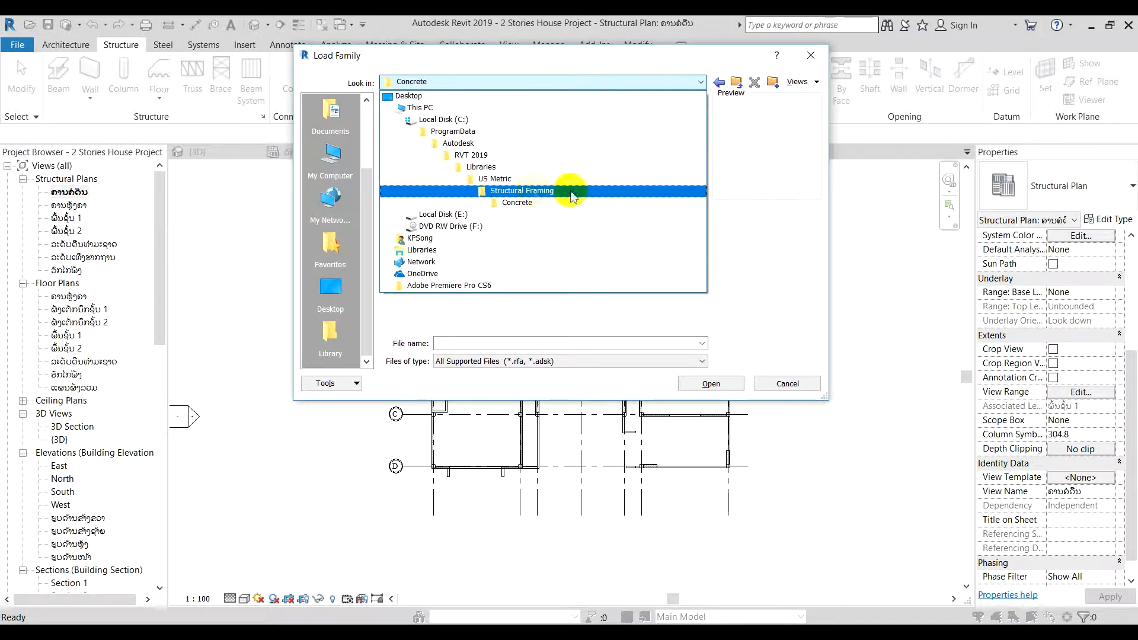
click(534, 209)
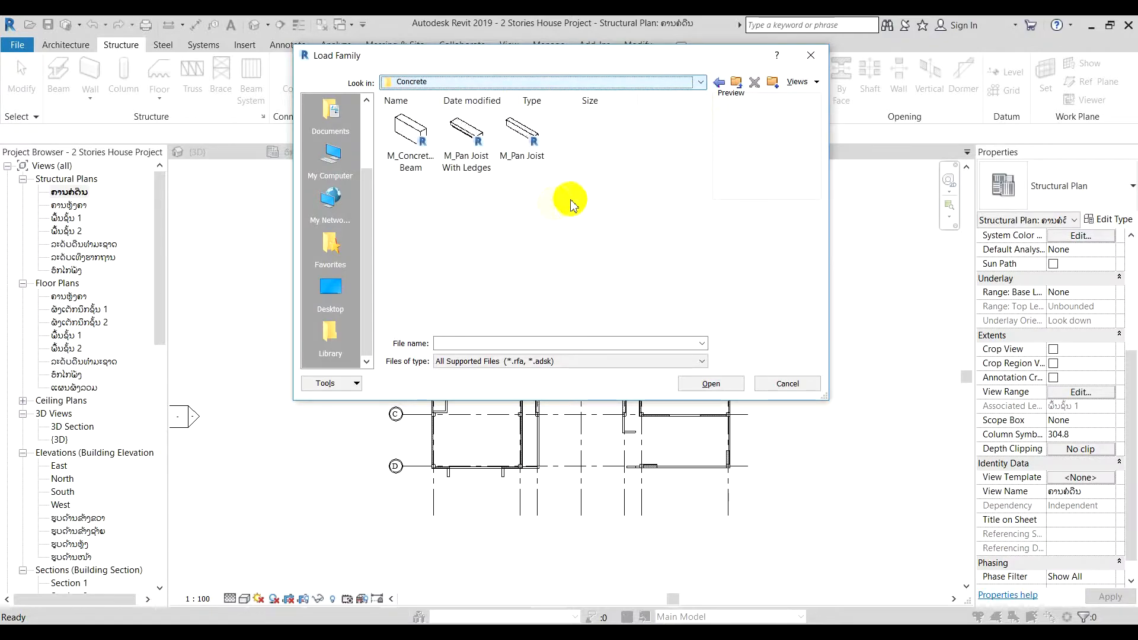
click(403, 143)
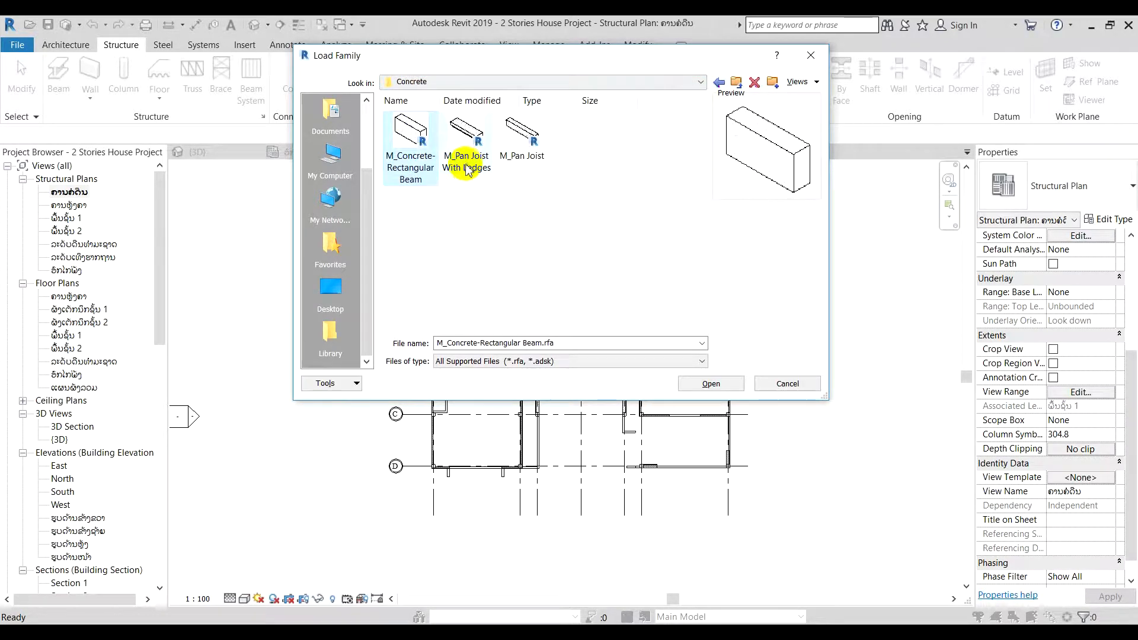
click(728, 388)
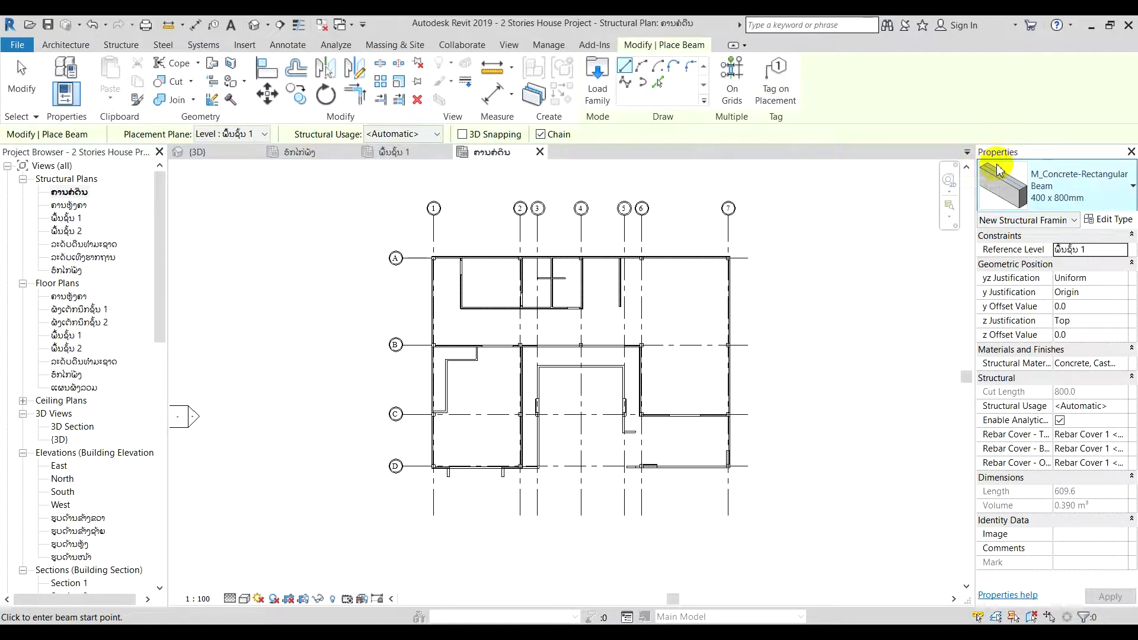
Step: Rename the 400 x 800mm type of M_Concrete-Rectangular Beam as GB1 200x350
click(1103, 188)
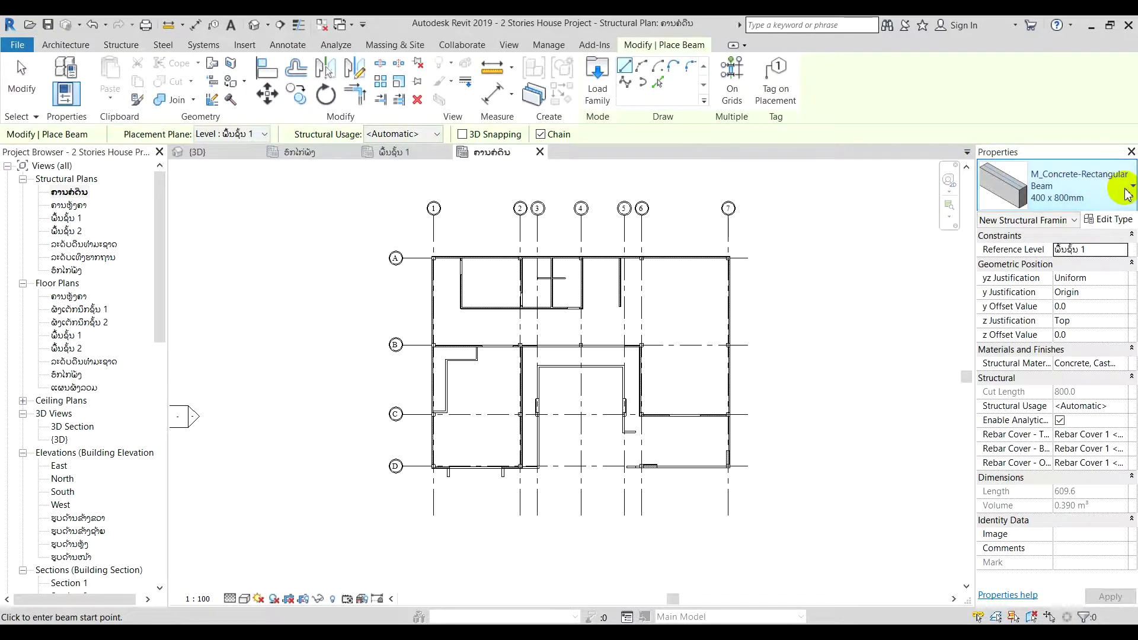
click(1126, 194)
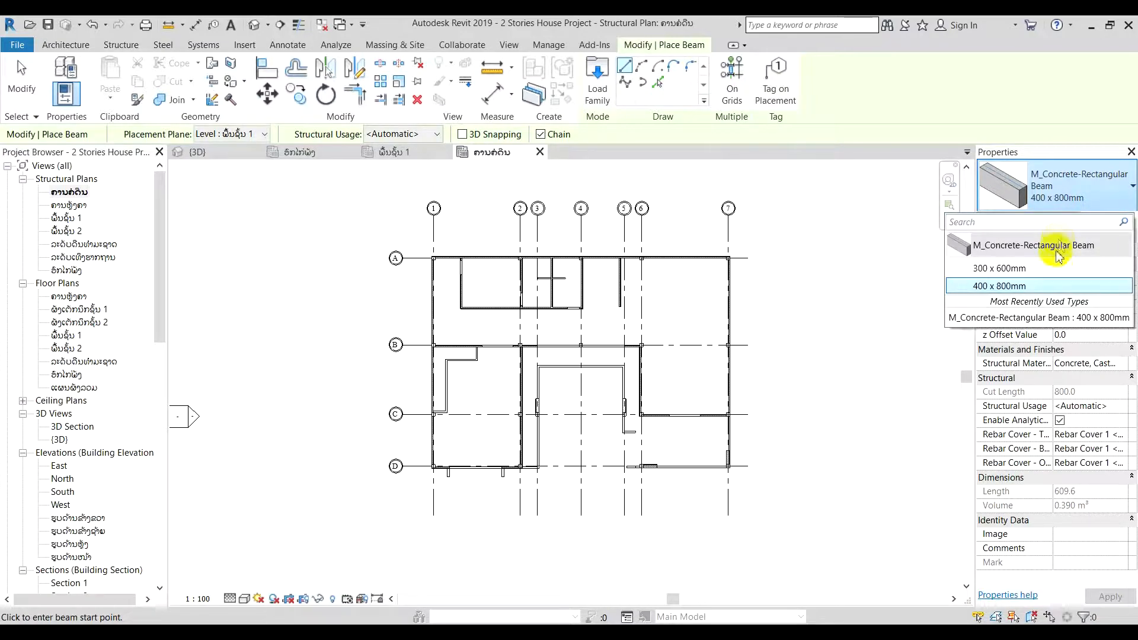
click(1122, 202)
click(1109, 220)
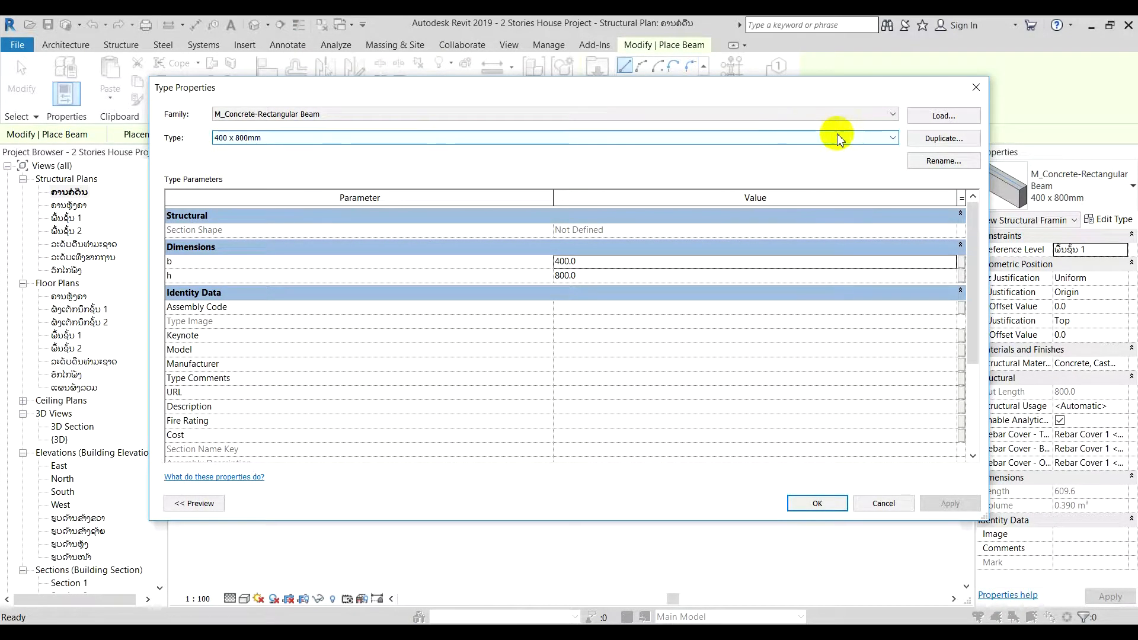
click(937, 160)
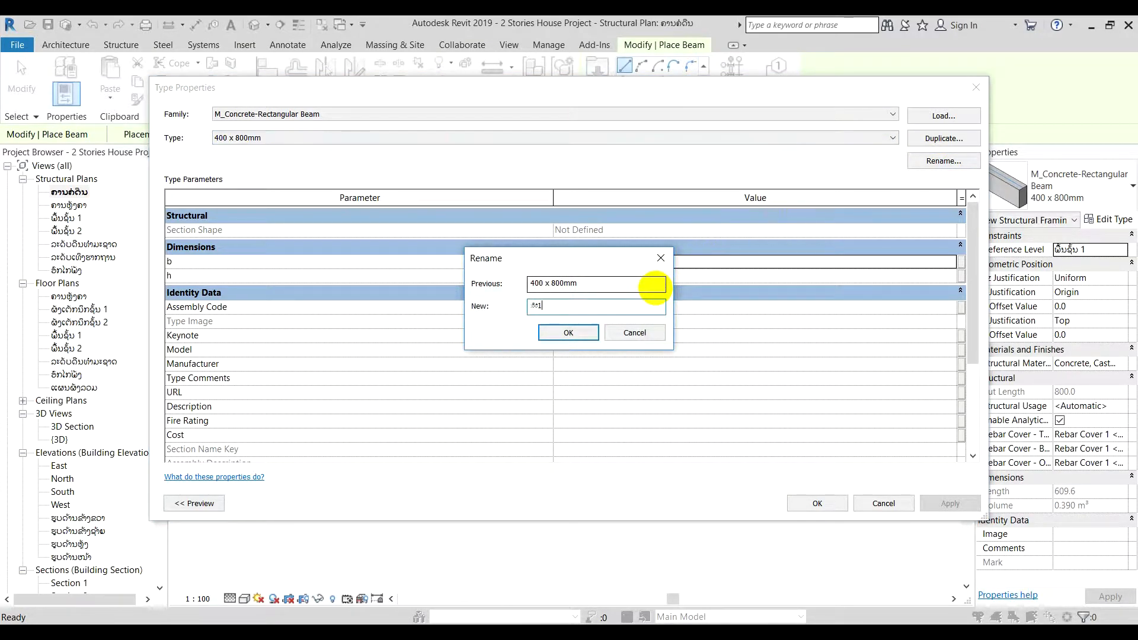
key(super+space)
click(580, 333)
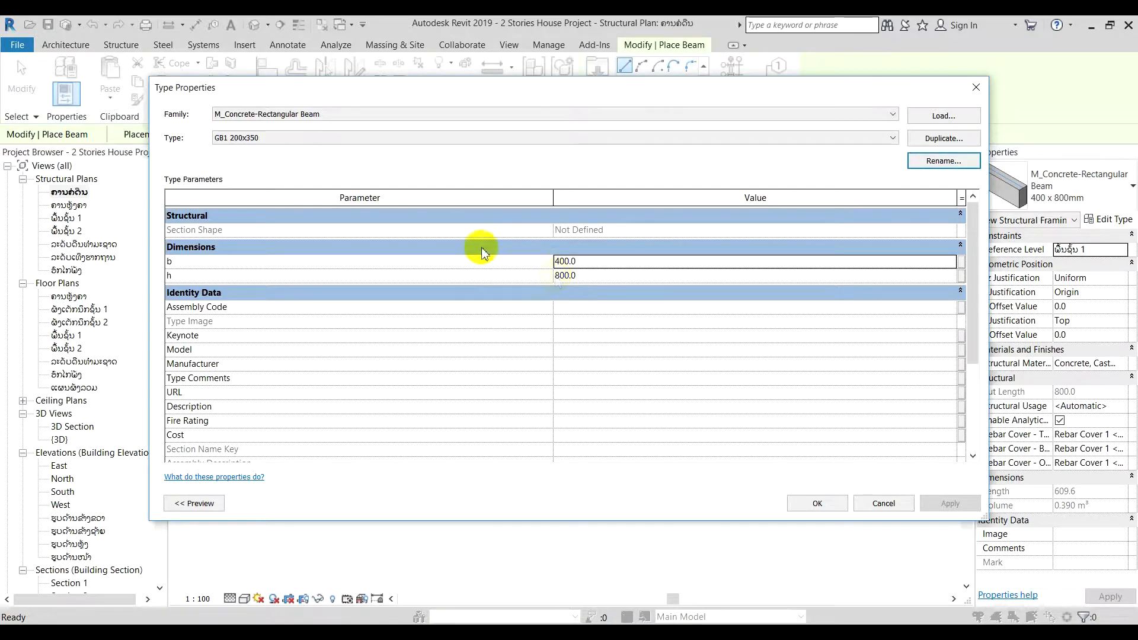
Step: Set the GB1 200x350 beam type's width b to 200 and height h to 350
click(589, 262)
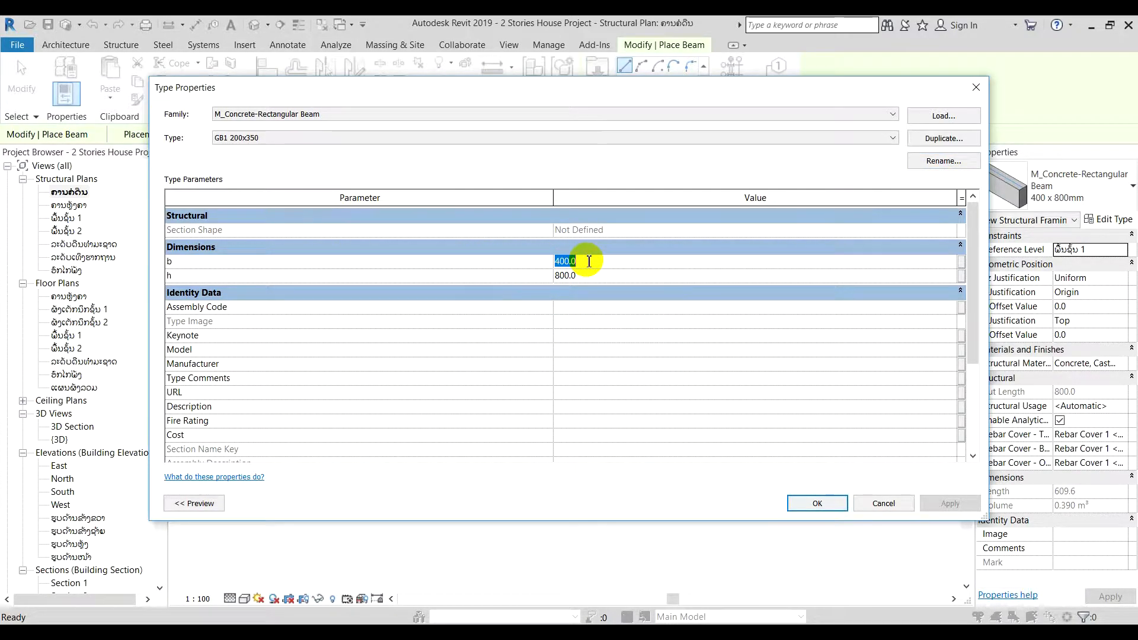
click(587, 278)
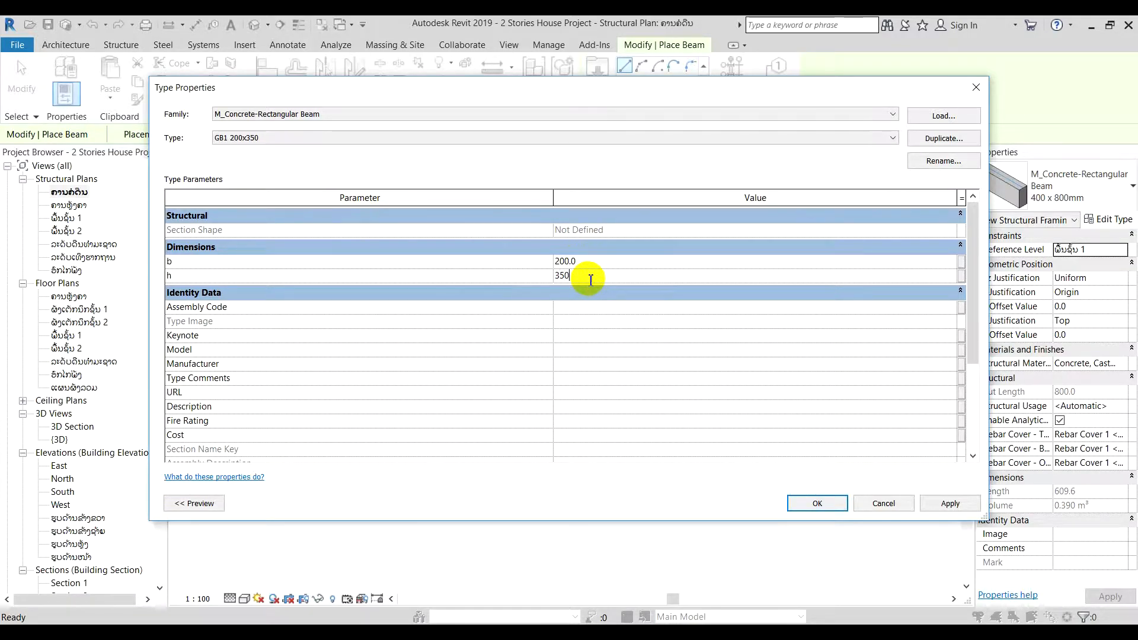
text(350)
Step: Rename the 300 x 600mm beam type as GB2 200x300 and set its b to 200 and h to 300
click(894, 138)
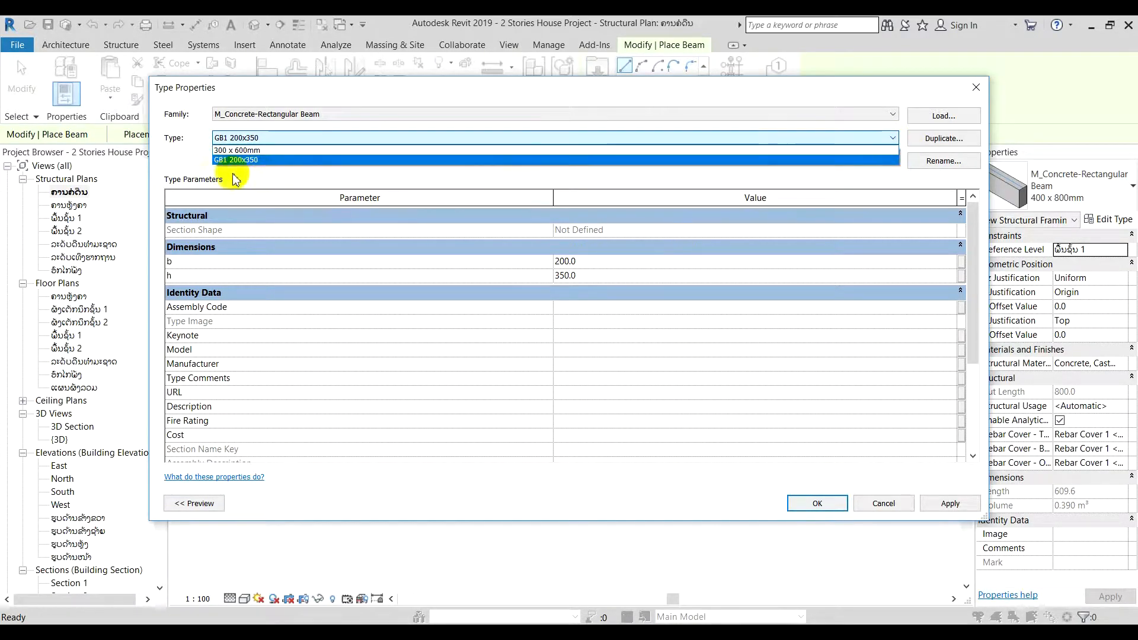
click(232, 151)
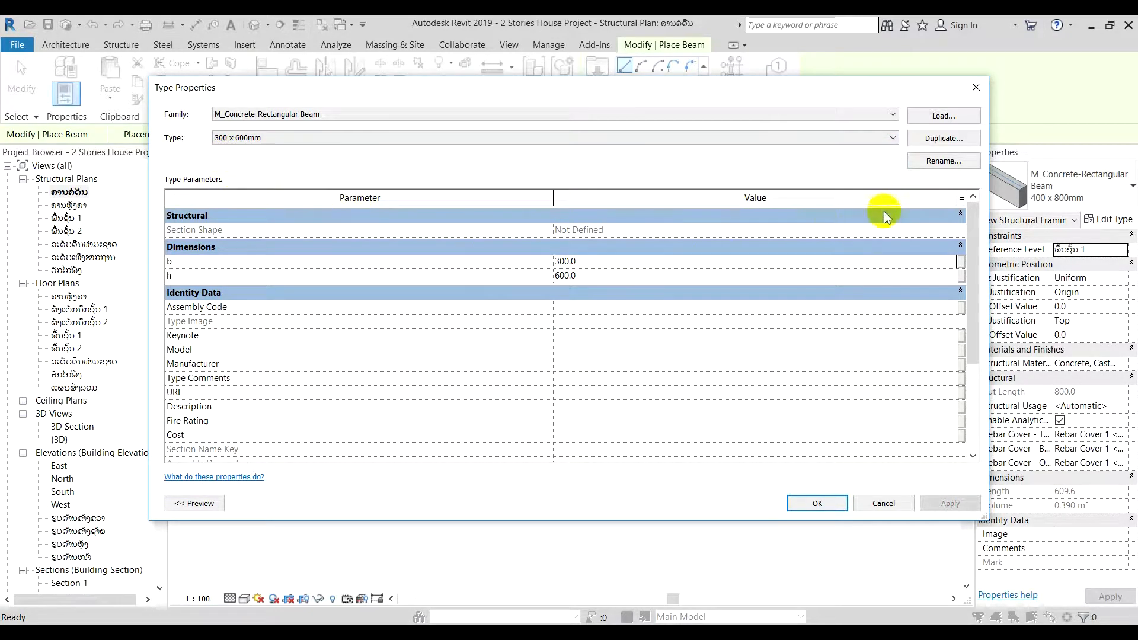
click(929, 159)
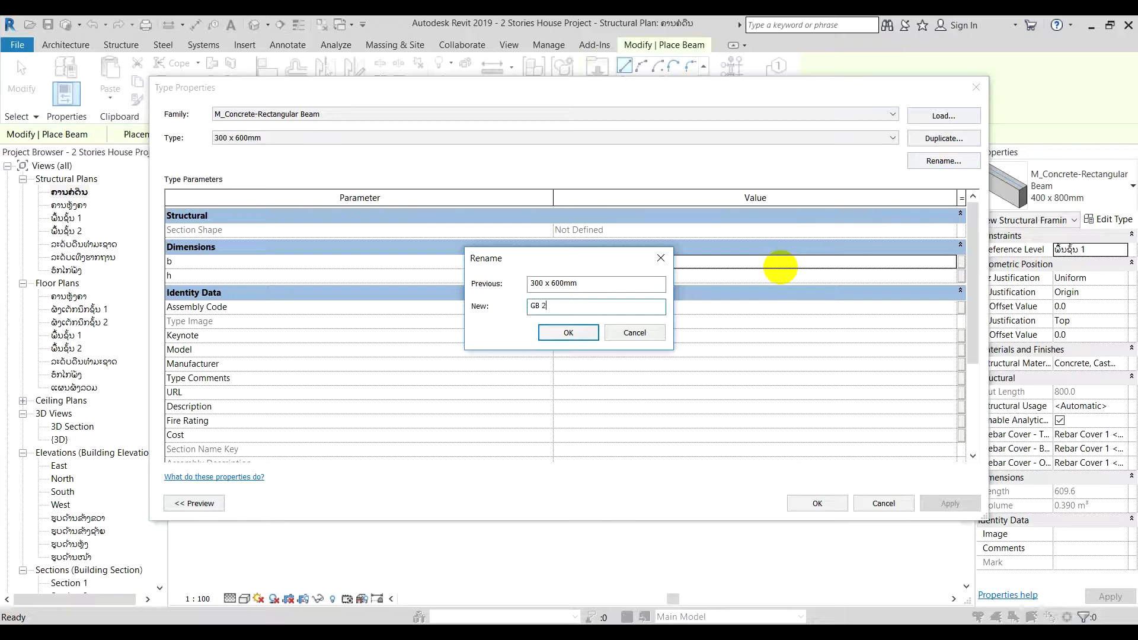
text(GB 2)
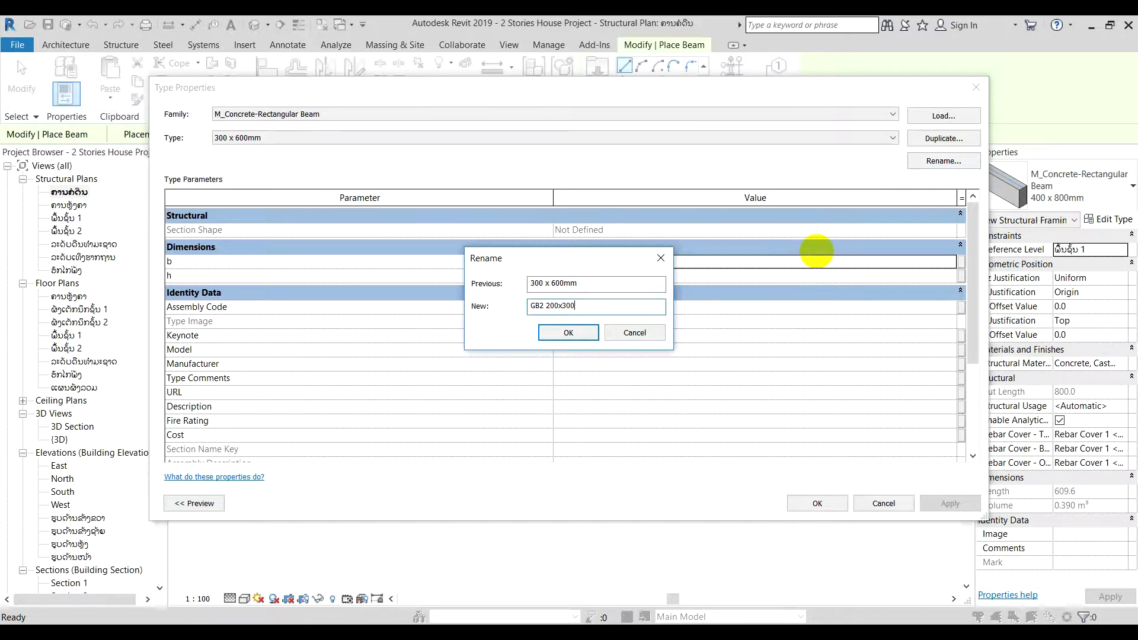
click(578, 332)
click(657, 263)
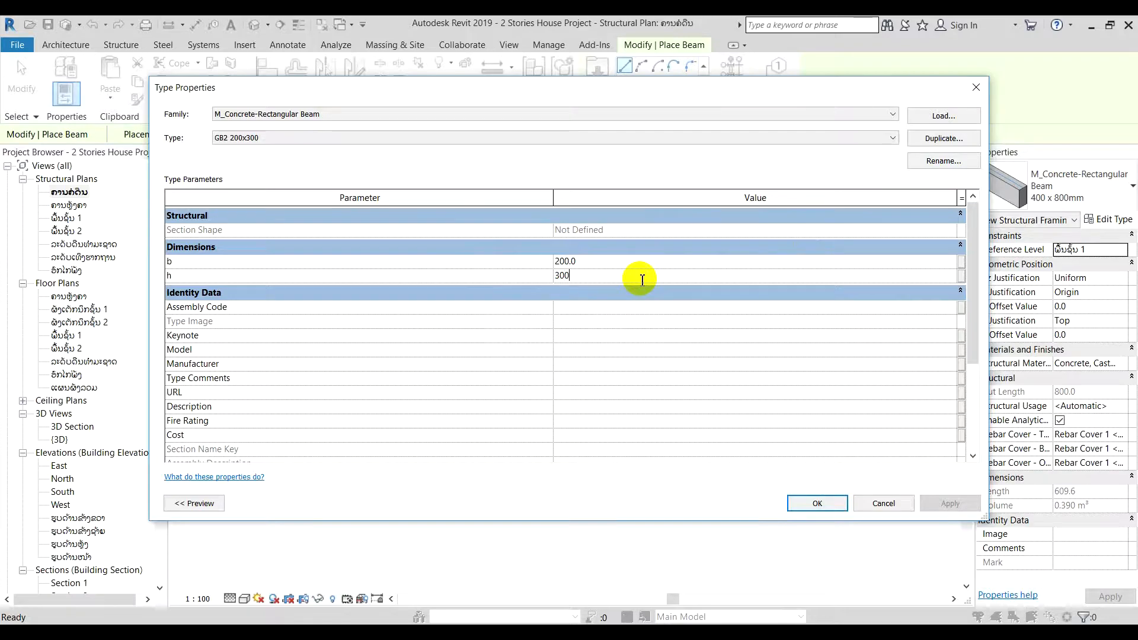
click(832, 507)
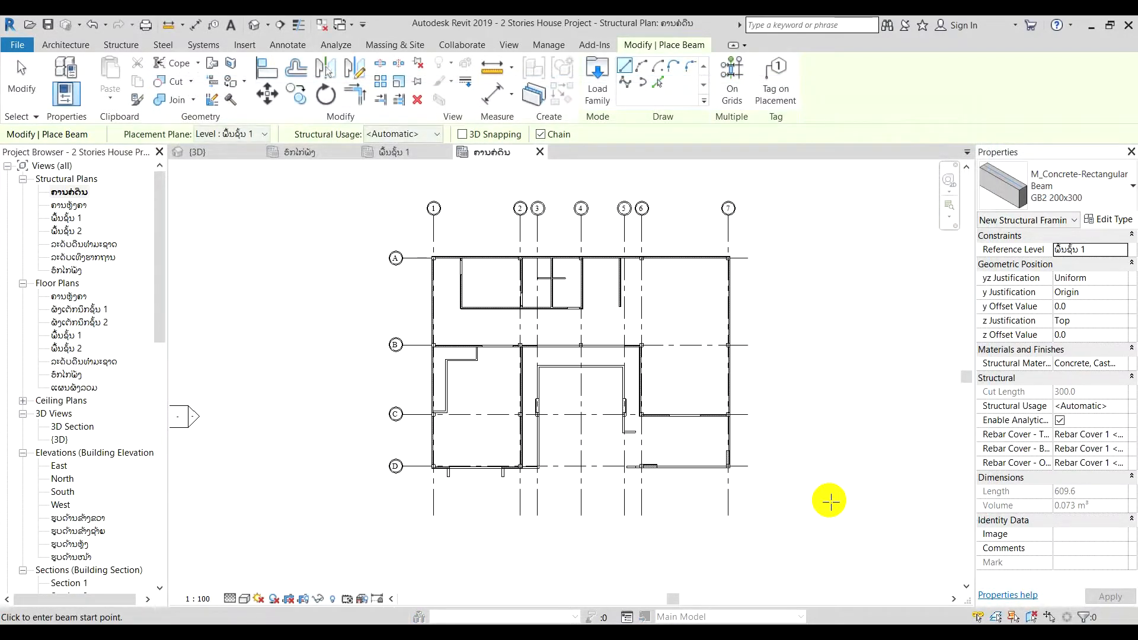
Step: Choose the GB1 200x350 beam type and select all grid lines 1–7 and A–D for placing beams on grids
click(1099, 201)
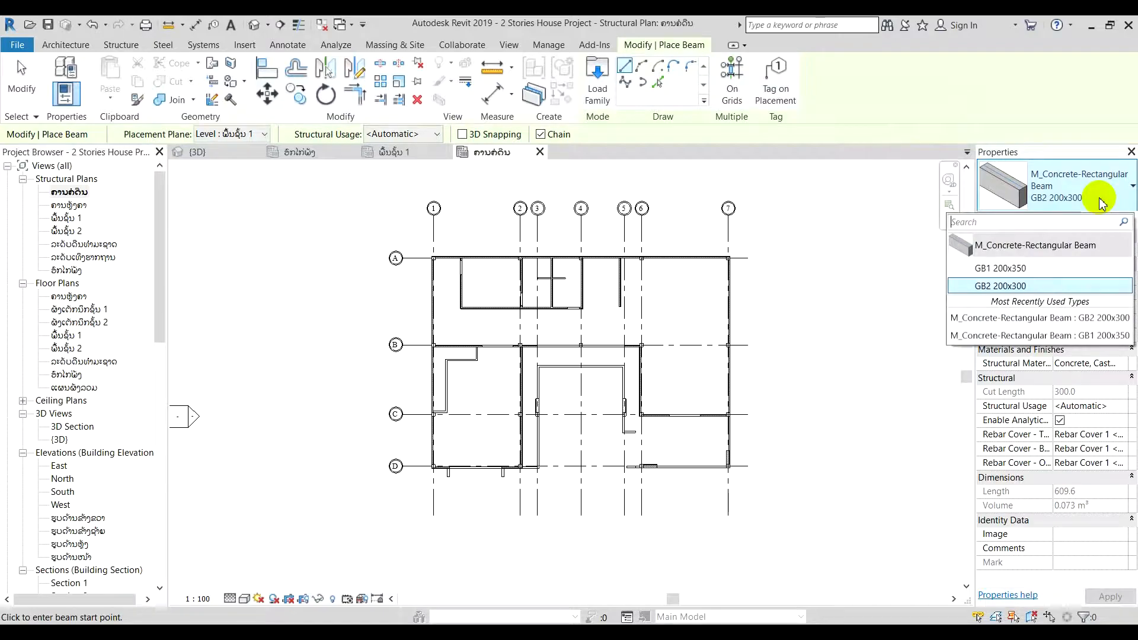
click(940, 262)
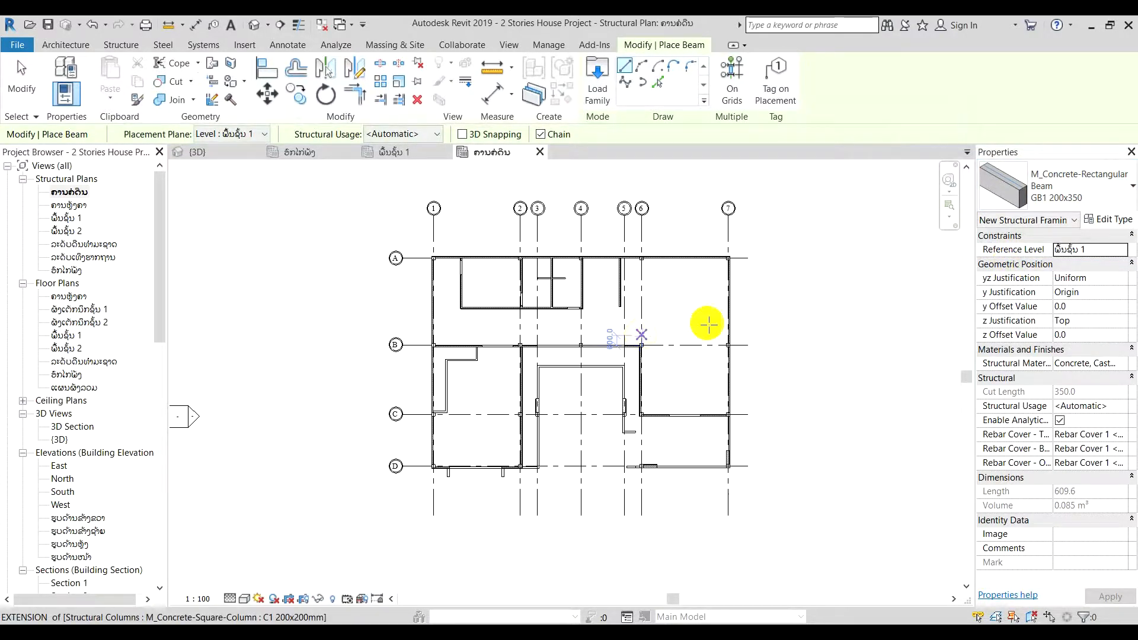
scroll(692, 292, down, 1)
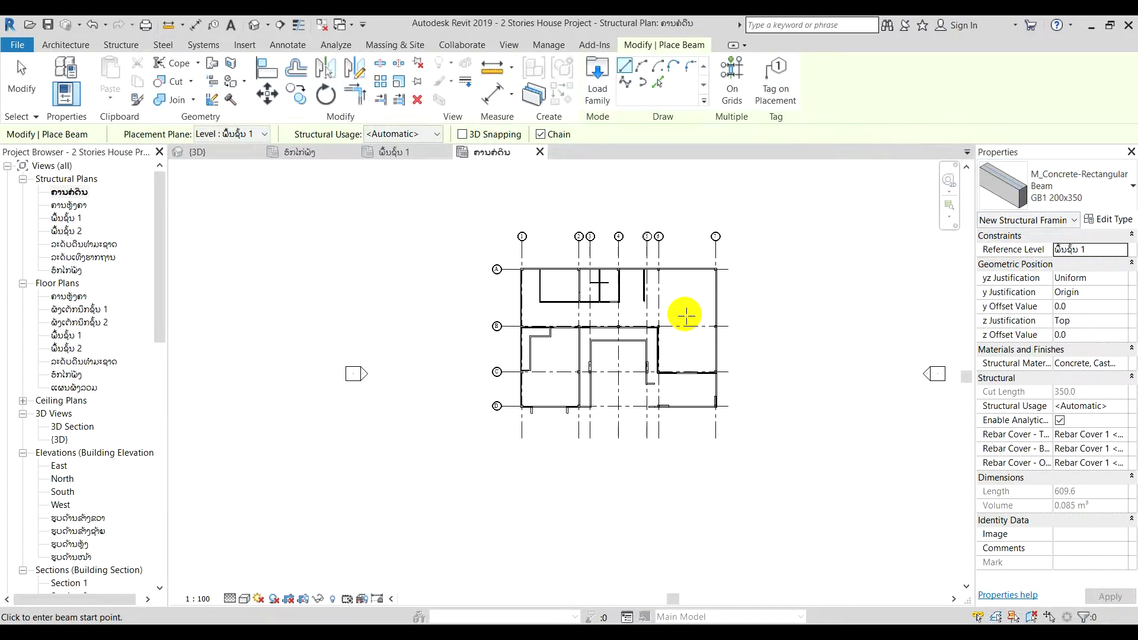
scroll(681, 323, up, 2)
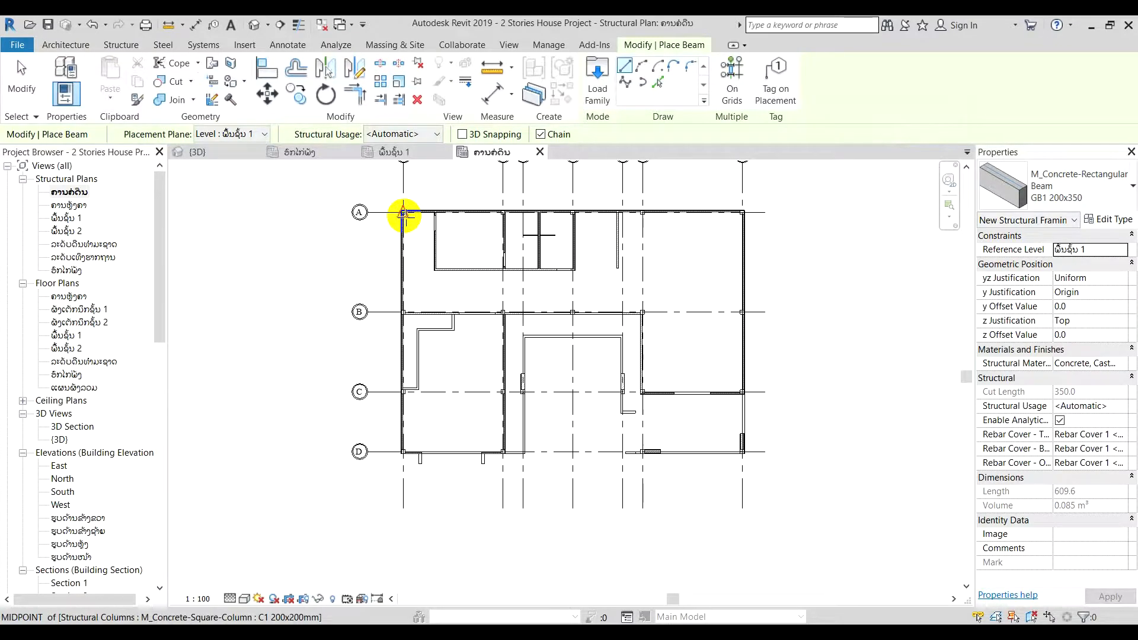
scroll(409, 237, up, 1)
scroll(436, 234, down, 1)
middle_drag(556, 301, 589, 298)
scroll(656, 251, down, 1)
middle_drag(672, 244, 632, 265)
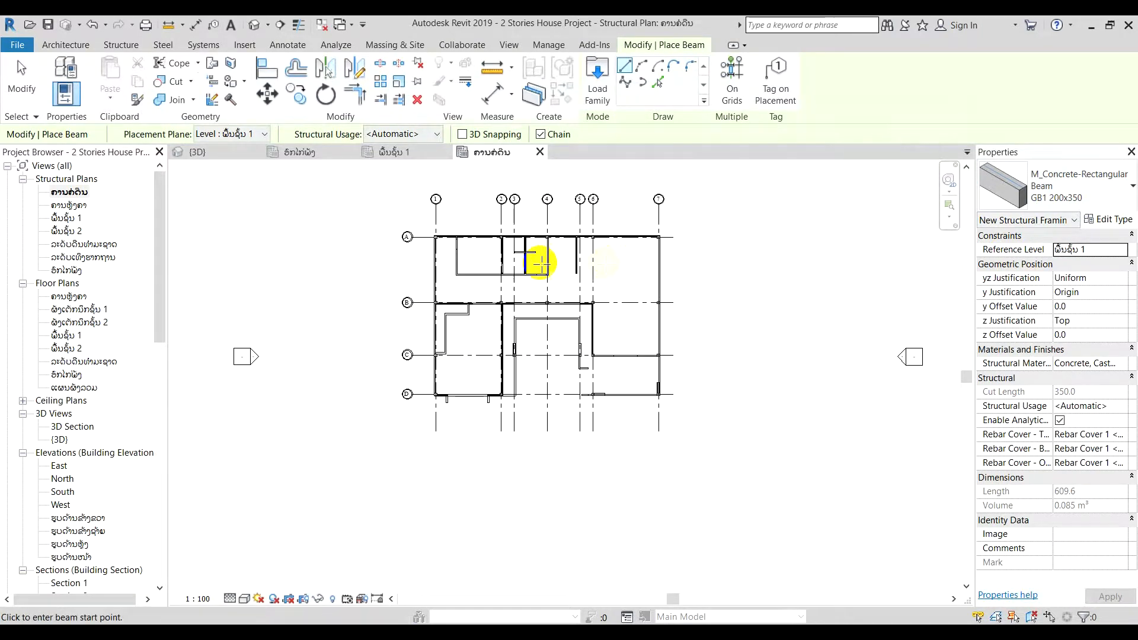
scroll(541, 264, up, 1)
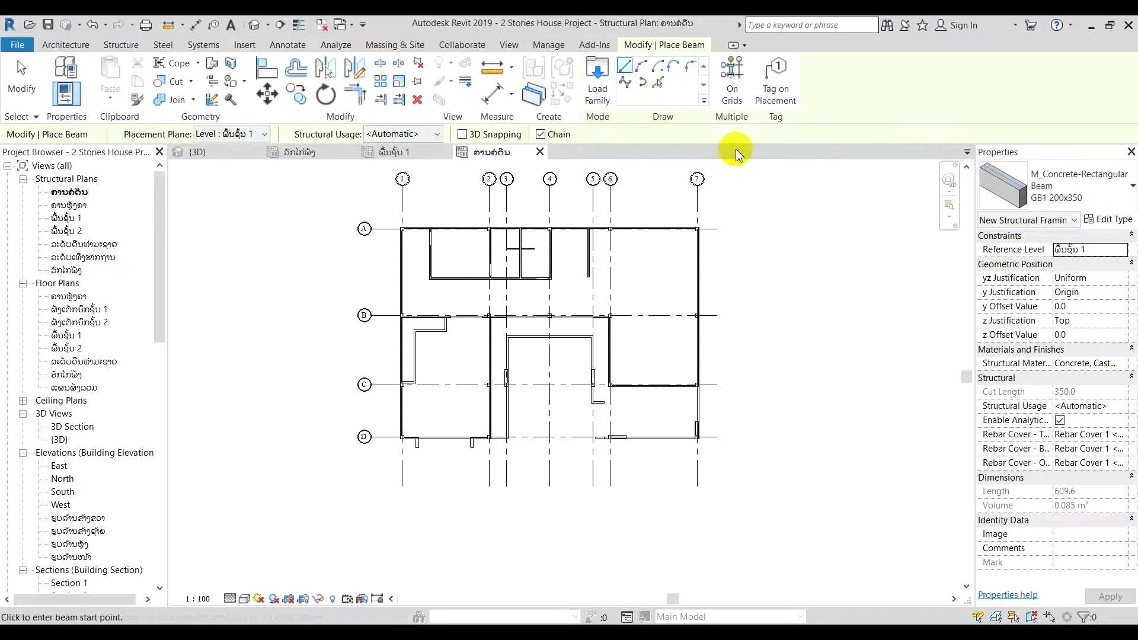
click(730, 88)
mouse_move(706, 214)
mouse_down()
mouse_move(500, 386)
mouse_move(383, 453)
mouse_up()
Step: Exclude grids 3 and 5 from the selection and create the GB1 beams along the remaining grid lines
scroll(537, 230, up, 2)
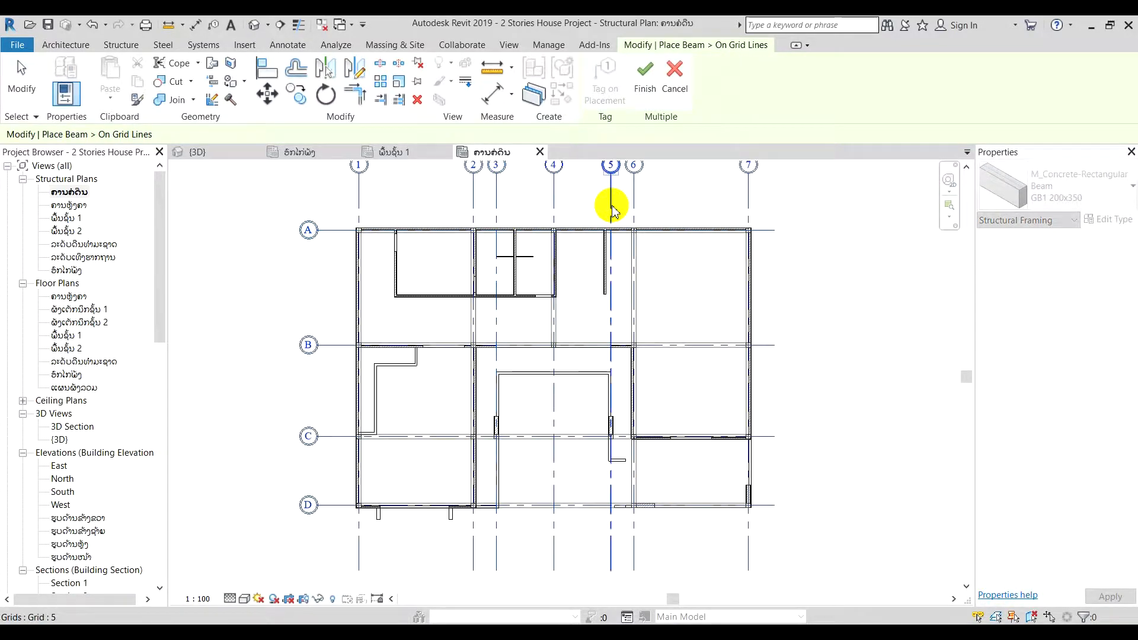
scroll(569, 249, down, 2)
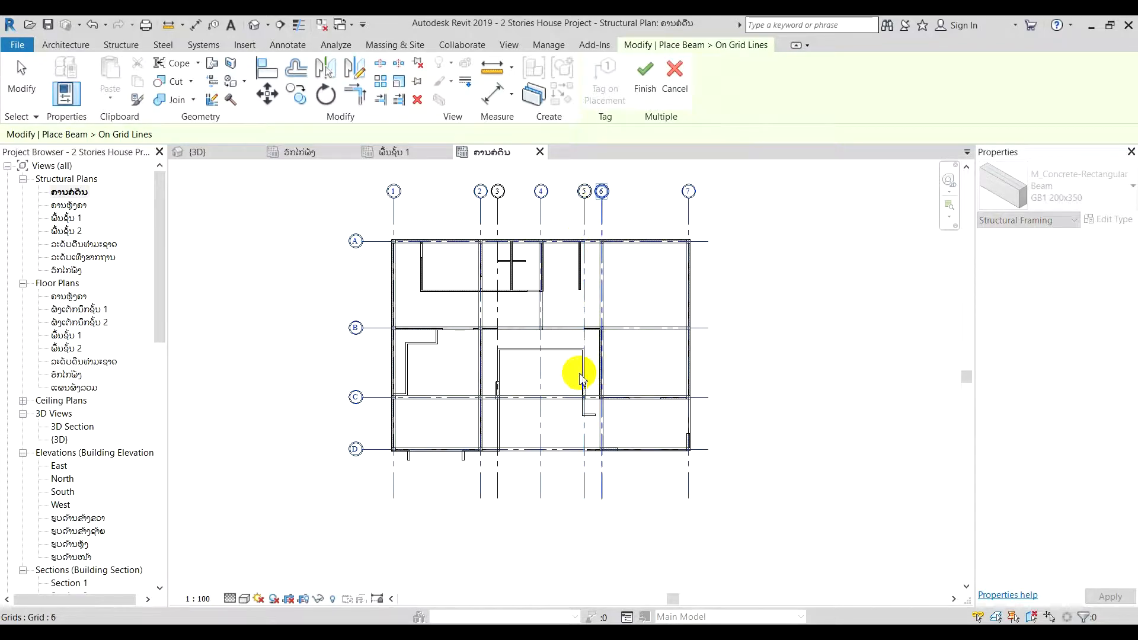
scroll(628, 338, up, 2)
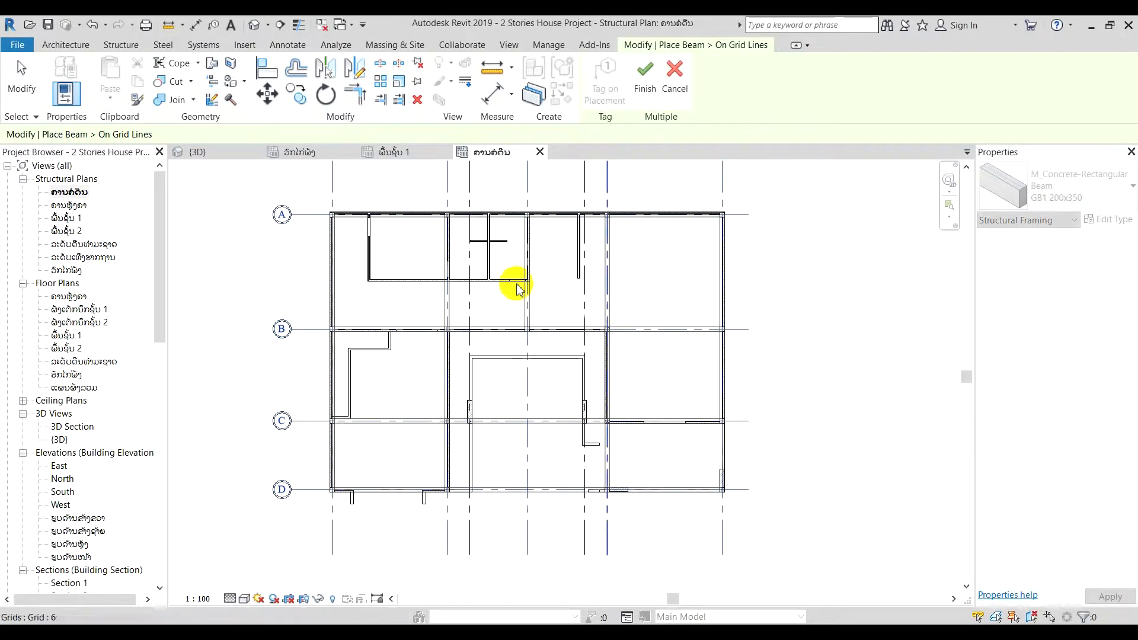
scroll(553, 475, down, 2)
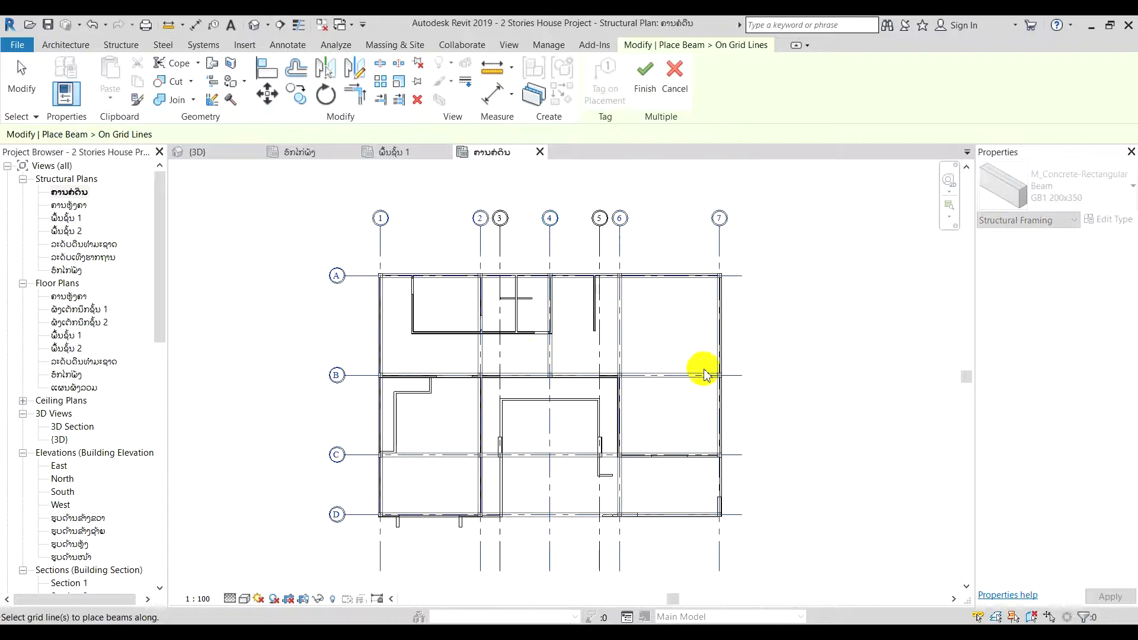
click(646, 89)
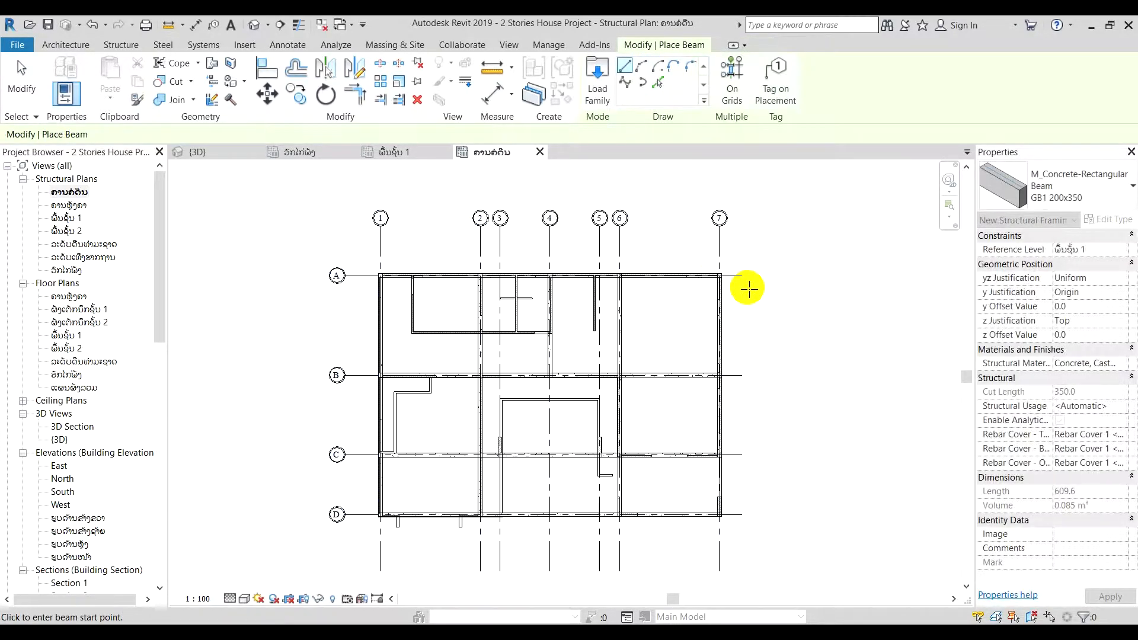
key(Escape)
Step: Delete the GB1 beam on grid D between grids 2 and 6
scroll(627, 330, up, 2)
scroll(475, 323, up, 3)
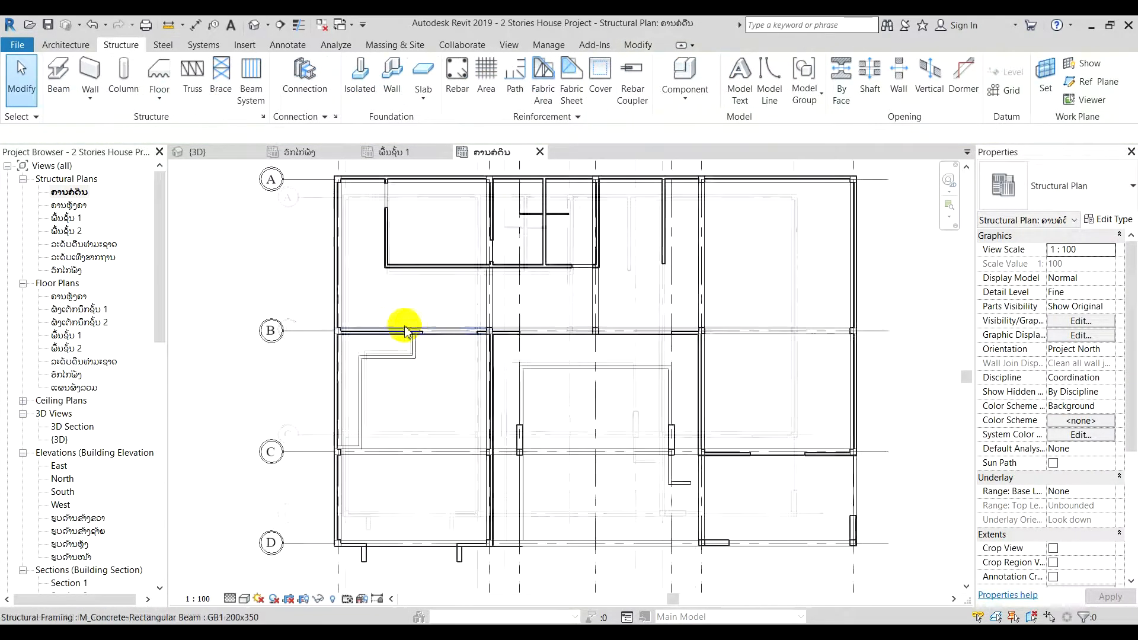
click(439, 325)
scroll(440, 329, down, 3)
key(Escape)
scroll(534, 436, up, 3)
middle_drag(573, 491, 582, 450)
scroll(625, 488, up, 2)
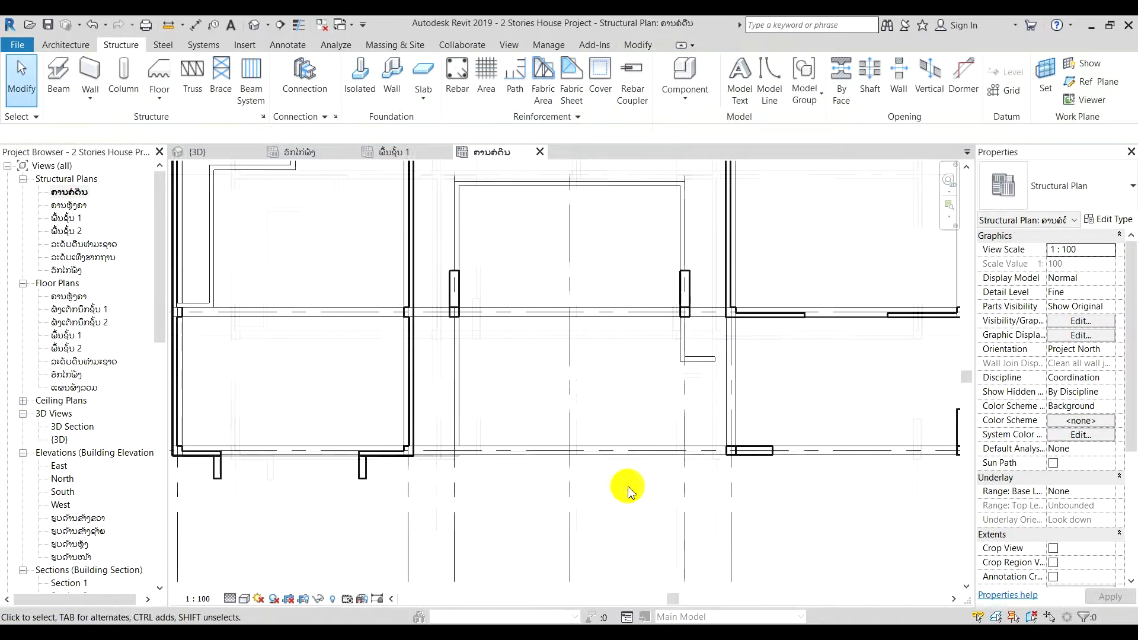
click(643, 452)
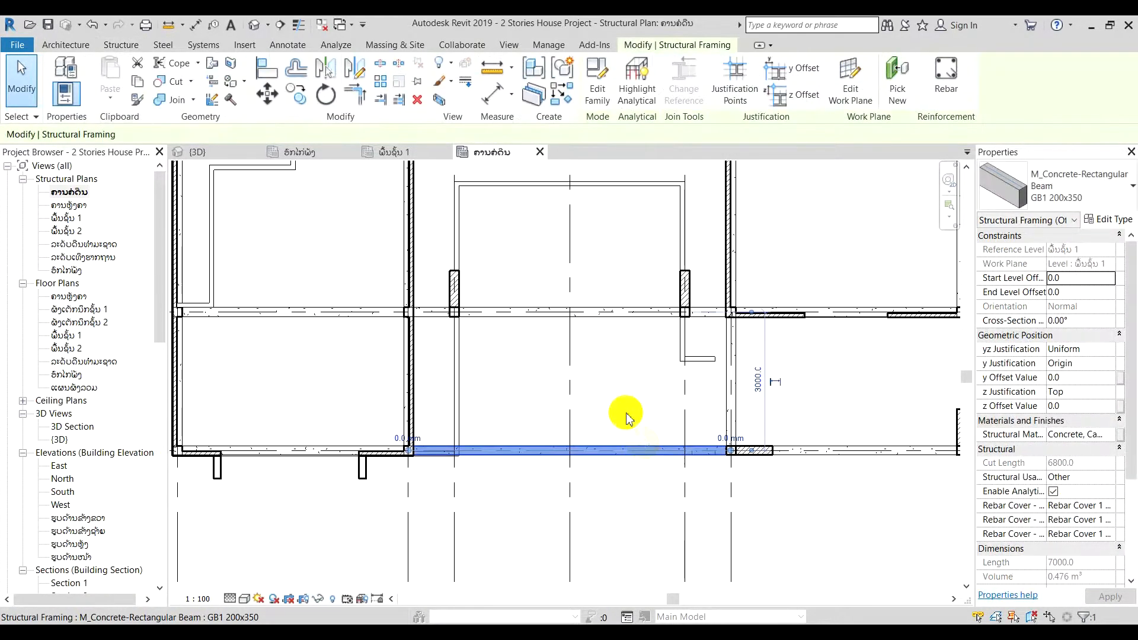
key(e)
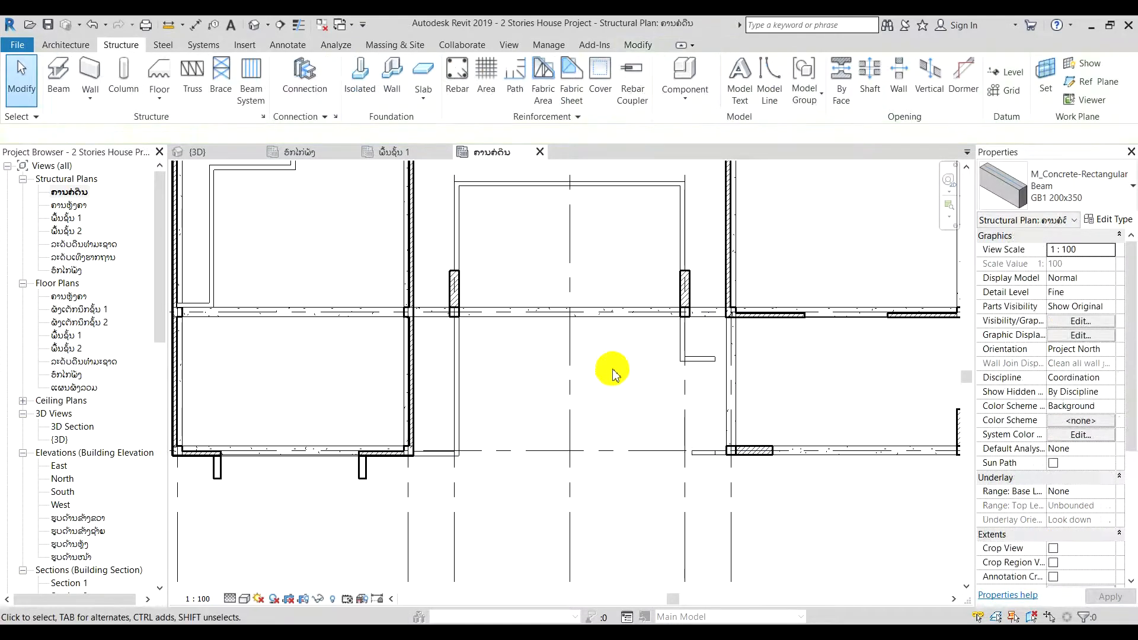
Step: Delete the GB1 beam on grid C between grids 3 and 5
middle_drag(614, 368, 640, 447)
click(644, 395)
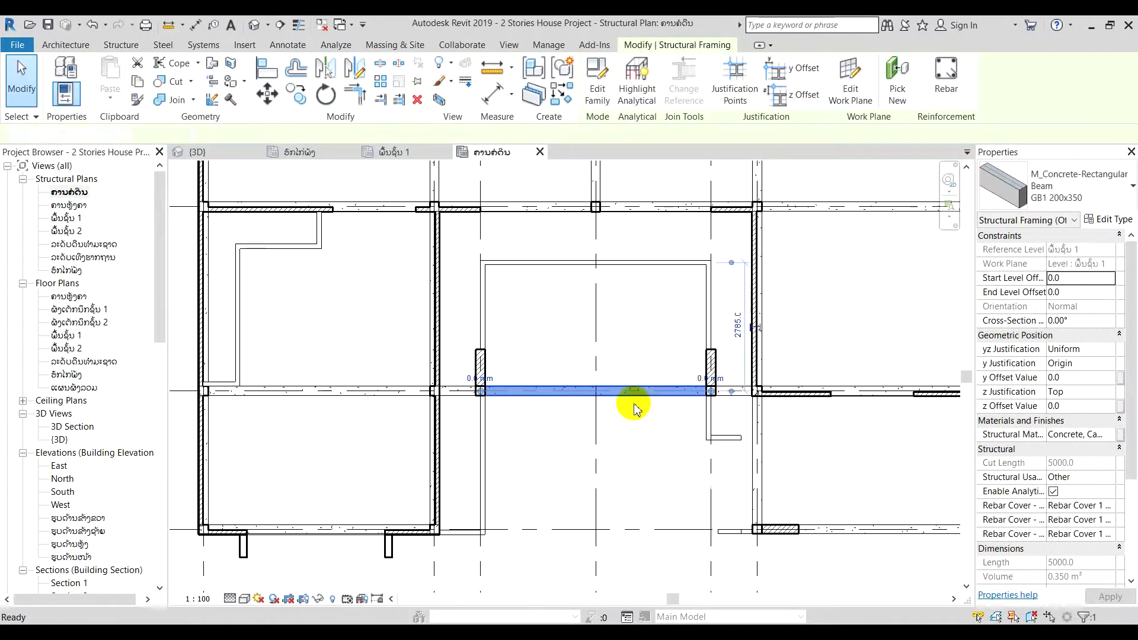
key(Delete)
Step: Draw a GB2 200x300 beam along the vertical wall between grids 1 and 2, from grid A to the wall's lower corner
scroll(630, 401, down, 3)
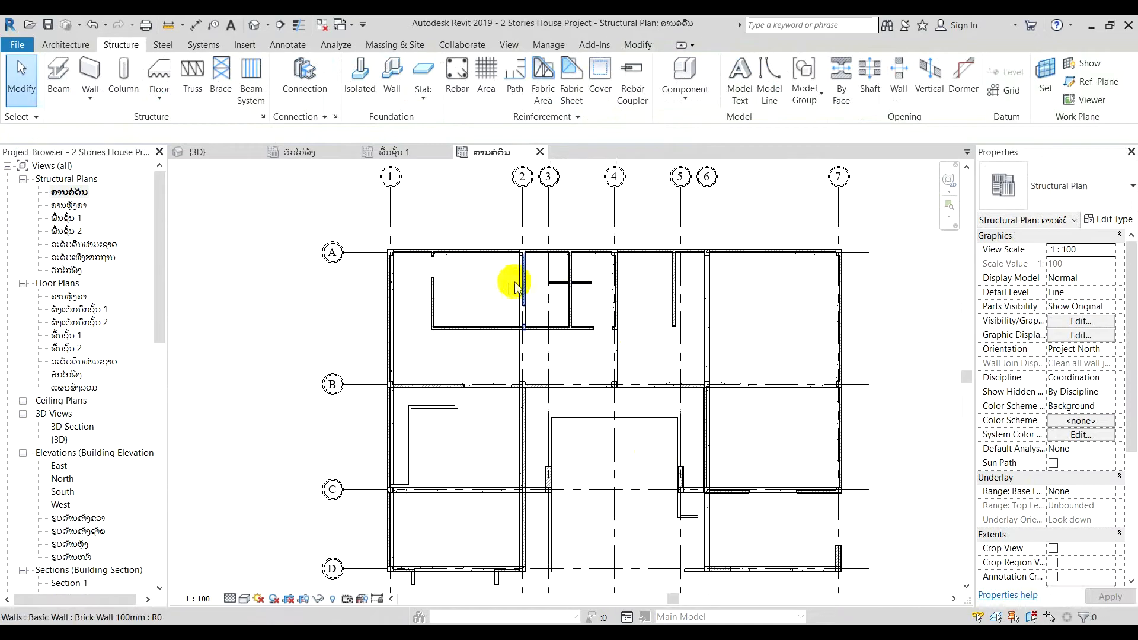
scroll(421, 306, up, 3)
scroll(446, 289, down, 2)
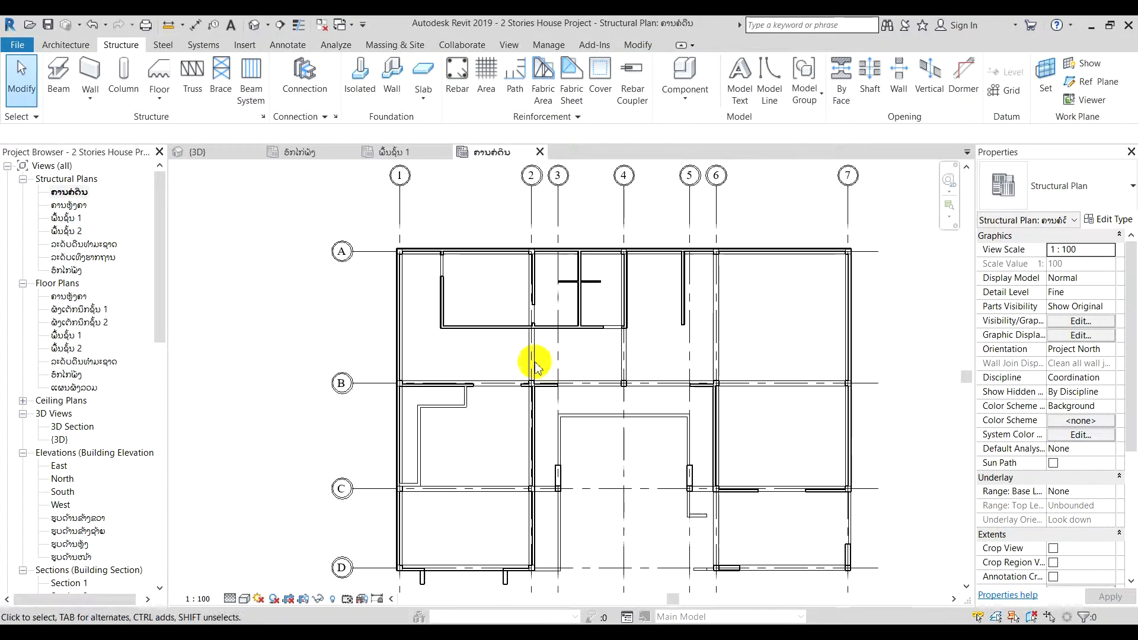
middle_drag(587, 331, 569, 297)
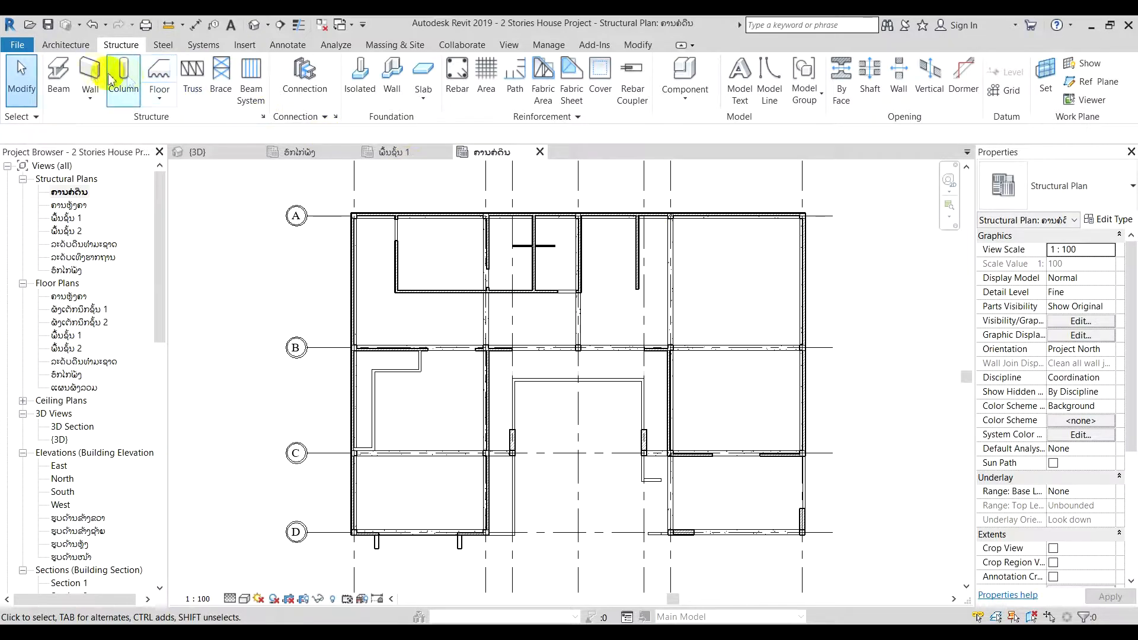
click(59, 76)
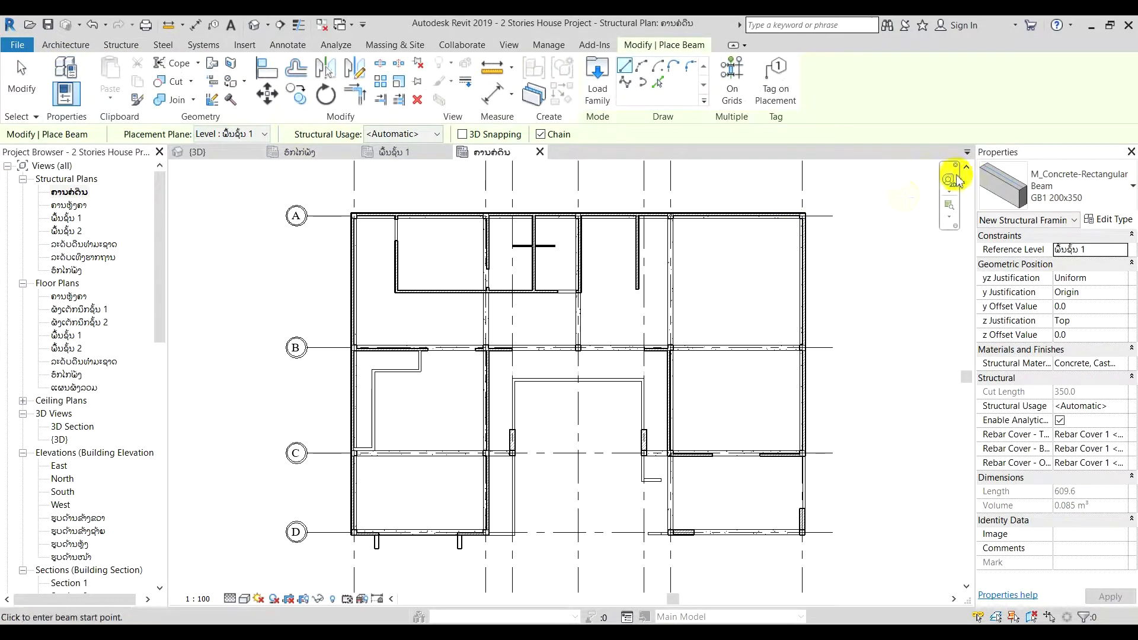
click(1077, 185)
click(1027, 288)
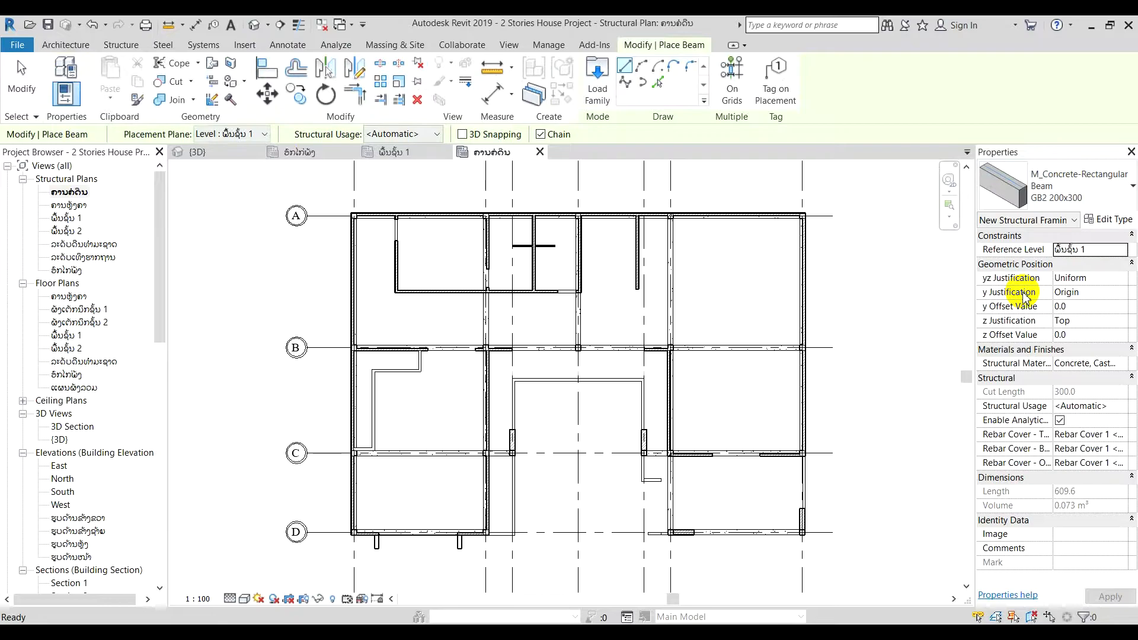
middle_drag(755, 324, 740, 314)
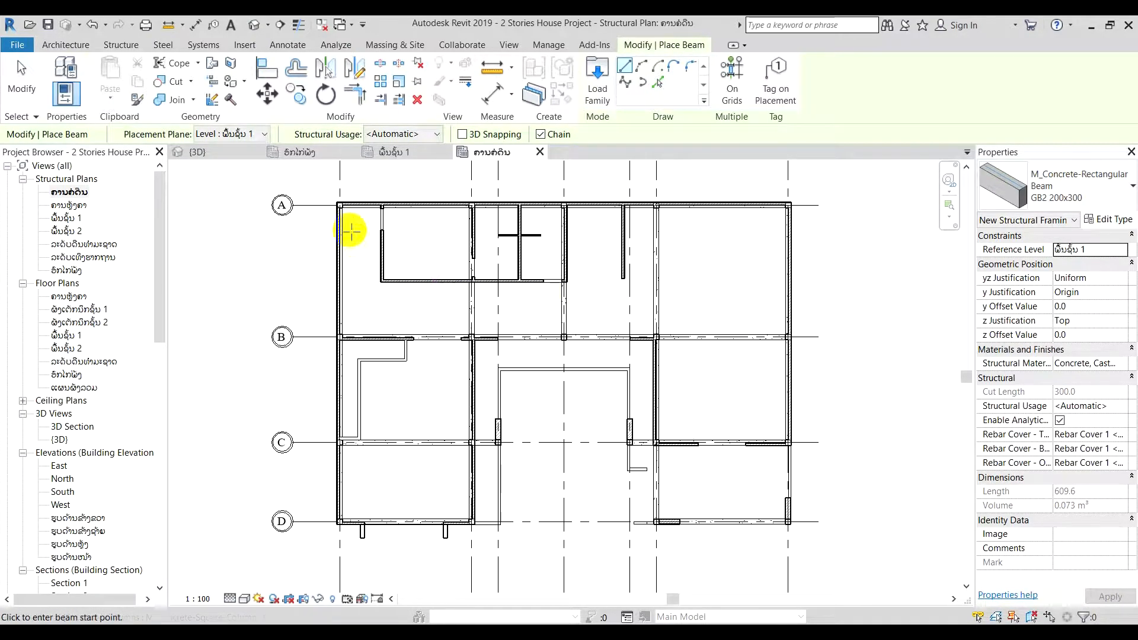
scroll(356, 224, up, 2)
scroll(415, 209, up, 2)
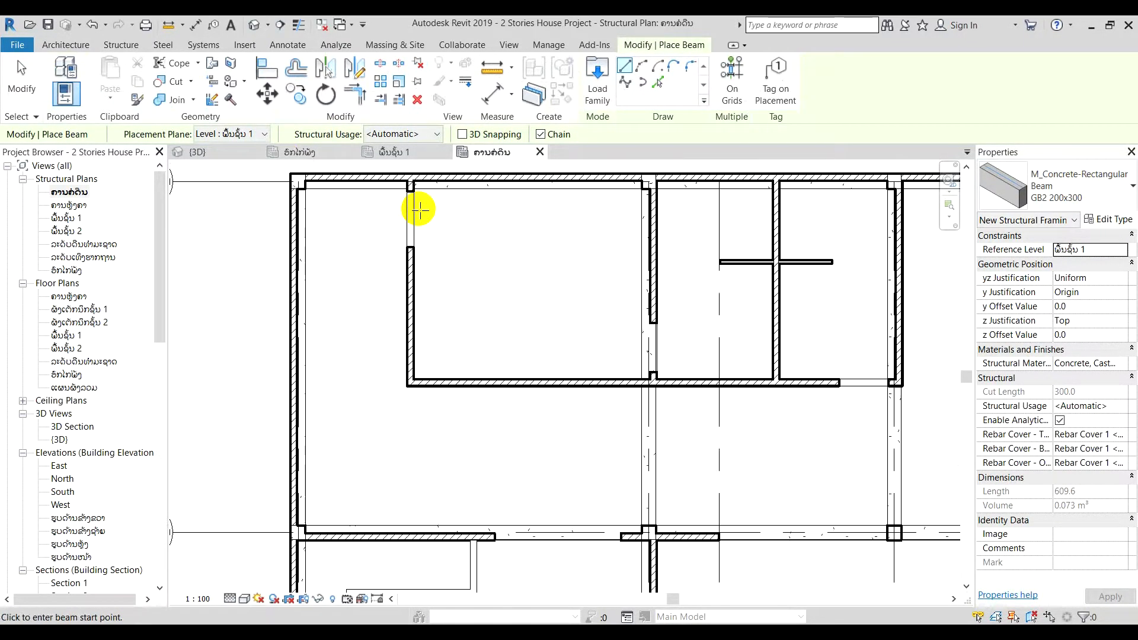
click(410, 185)
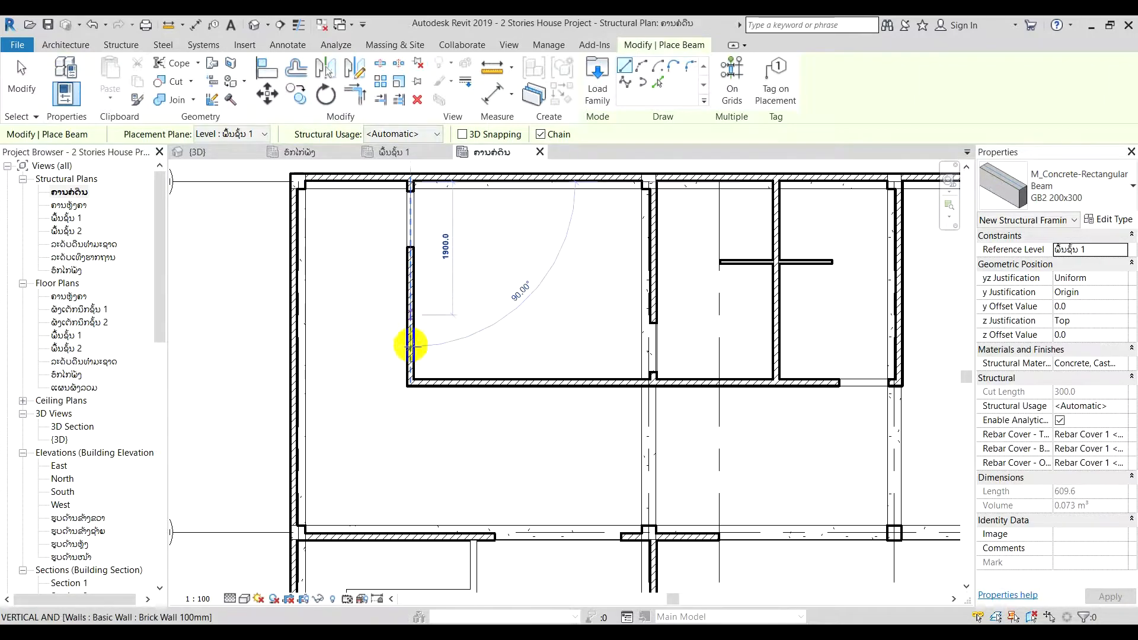
click(411, 383)
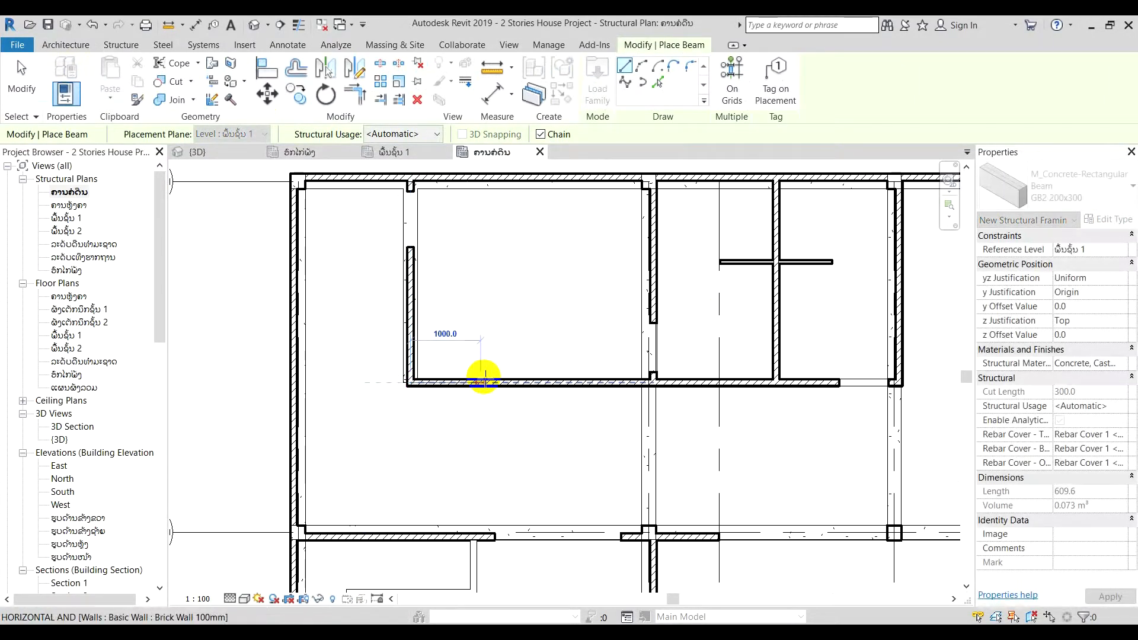
Step: Draw GB2 beams along the horizontal partition wall between grids A and B, from grid 2 to grid 1 and from grid 2 to grid 4
click(649, 382)
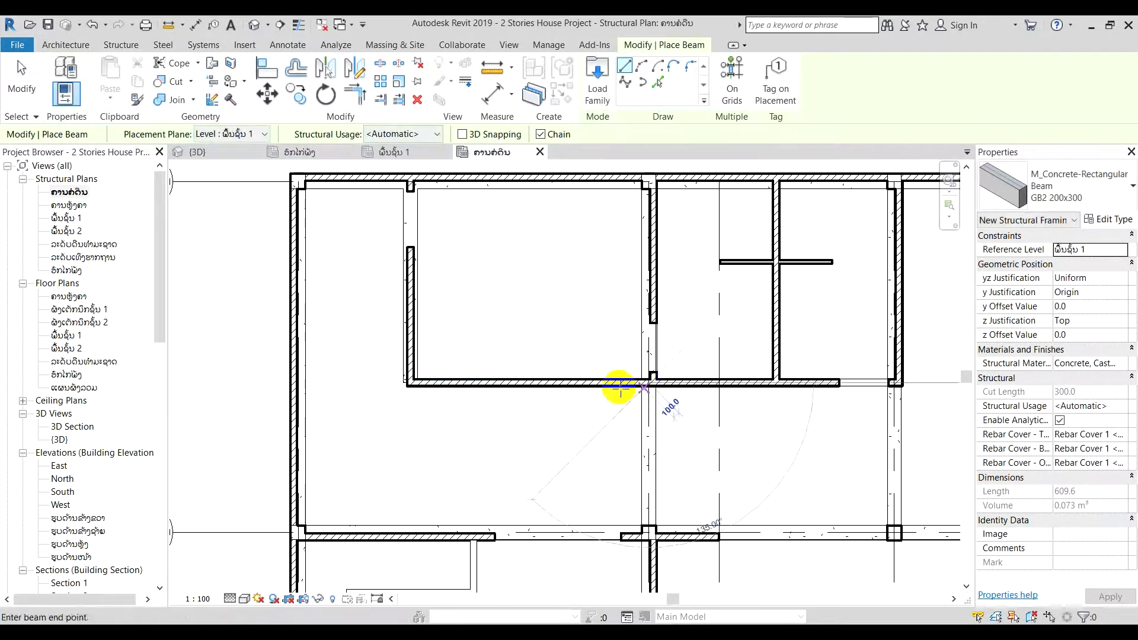
click(299, 380)
key(Escape)
click(648, 383)
middle_drag(668, 403, 507, 403)
click(732, 382)
Step: Draw a GB2 beam along the partition wall between grids 3 and 4, from grid A to the horizontal GB2 beam
scroll(735, 388, down, 2)
click(655, 252)
click(659, 384)
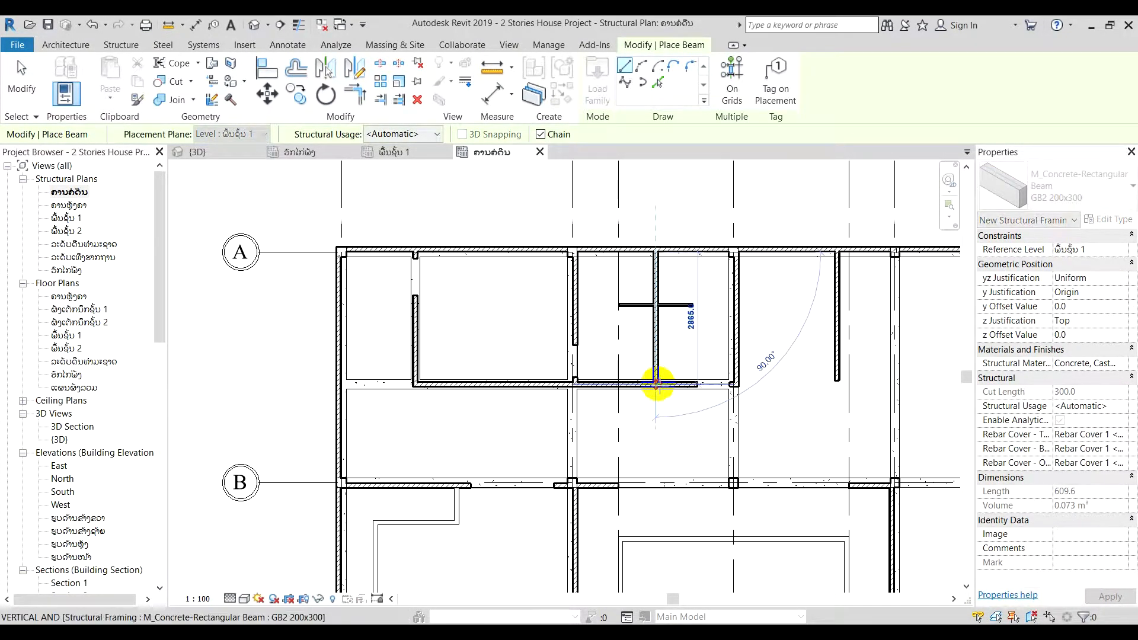
middle_drag(611, 398, 463, 388)
key(Escape)
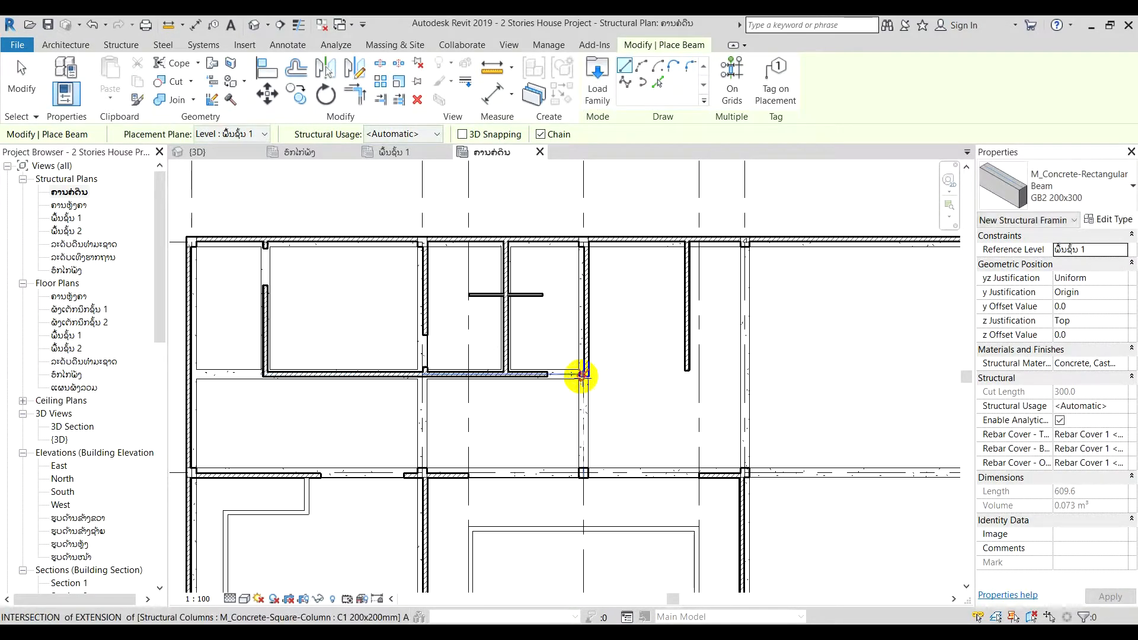
Step: Continue the horizontal GB2 beam from grid 4 to grid 6 and add one along the vertical wall just before grid 5, starting at grid A
click(581, 375)
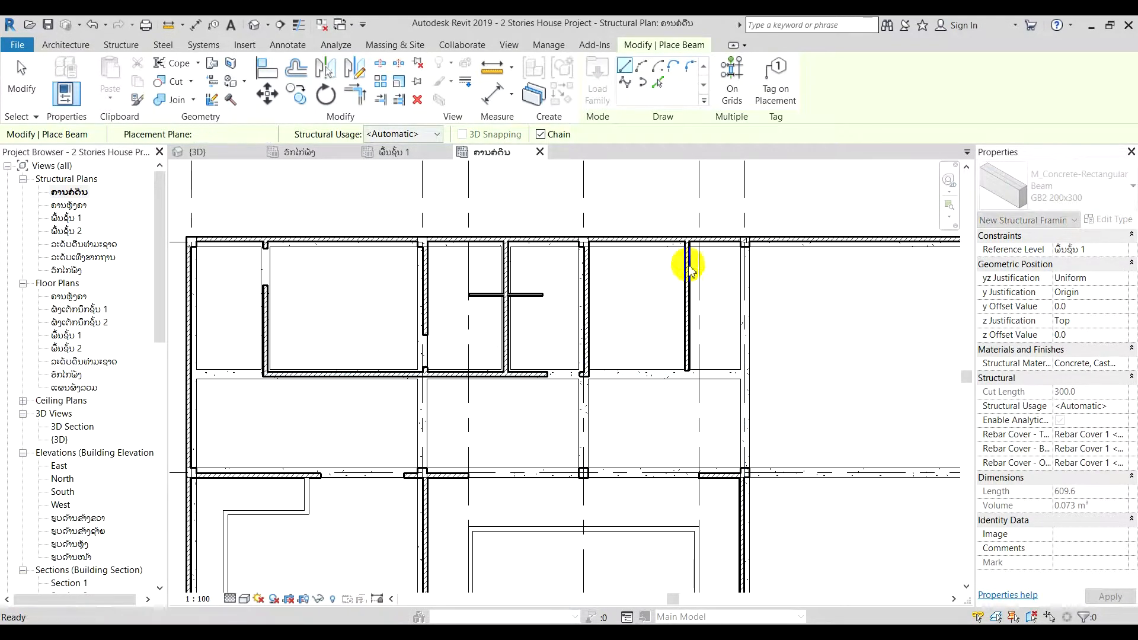
click(681, 242)
click(687, 371)
key(Escape)
Step: Finish beam placement and check the beam layout against the walls, especially those between grids B and D
scroll(690, 349, down, 3)
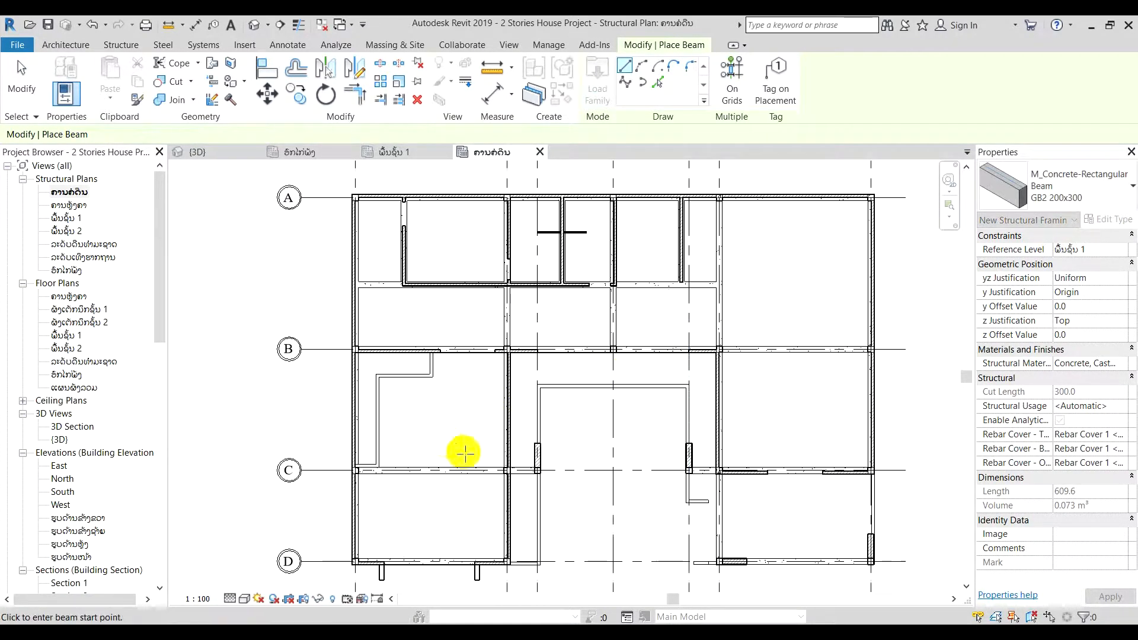
middle_drag(729, 460, 727, 433)
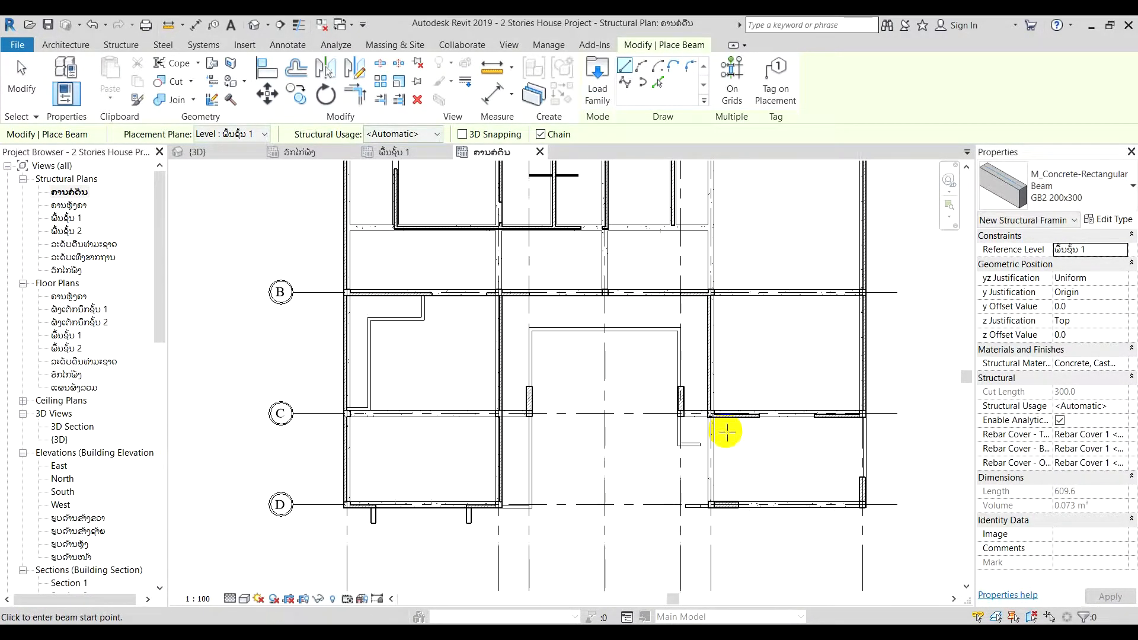
scroll(763, 478, up, 1)
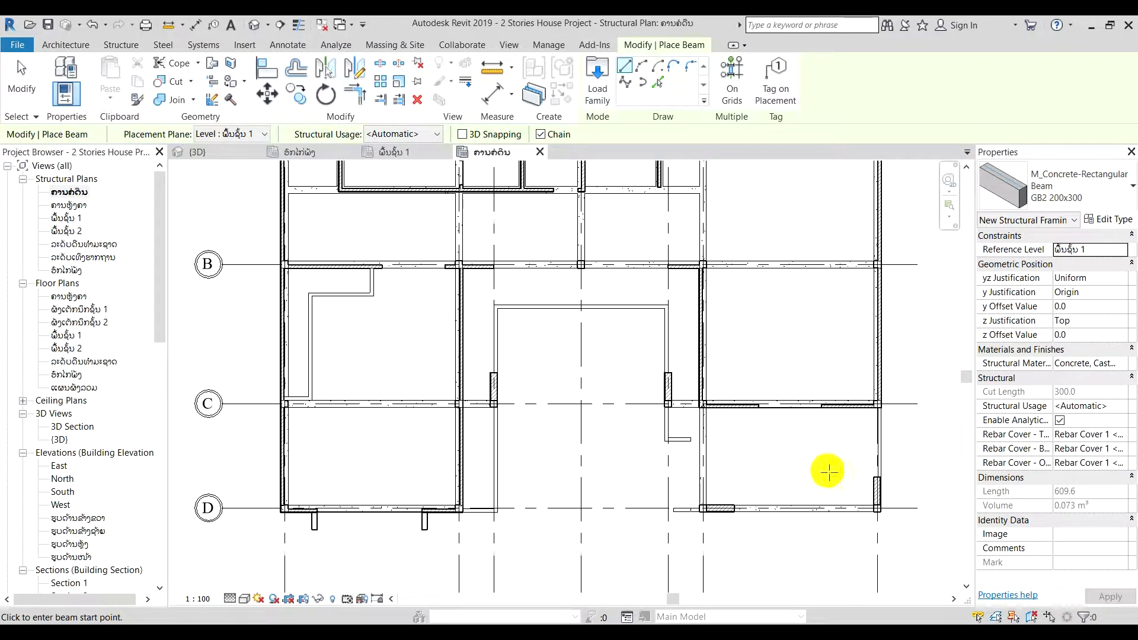
scroll(516, 419, down, 1)
key(Escape)
scroll(418, 367, up, 1)
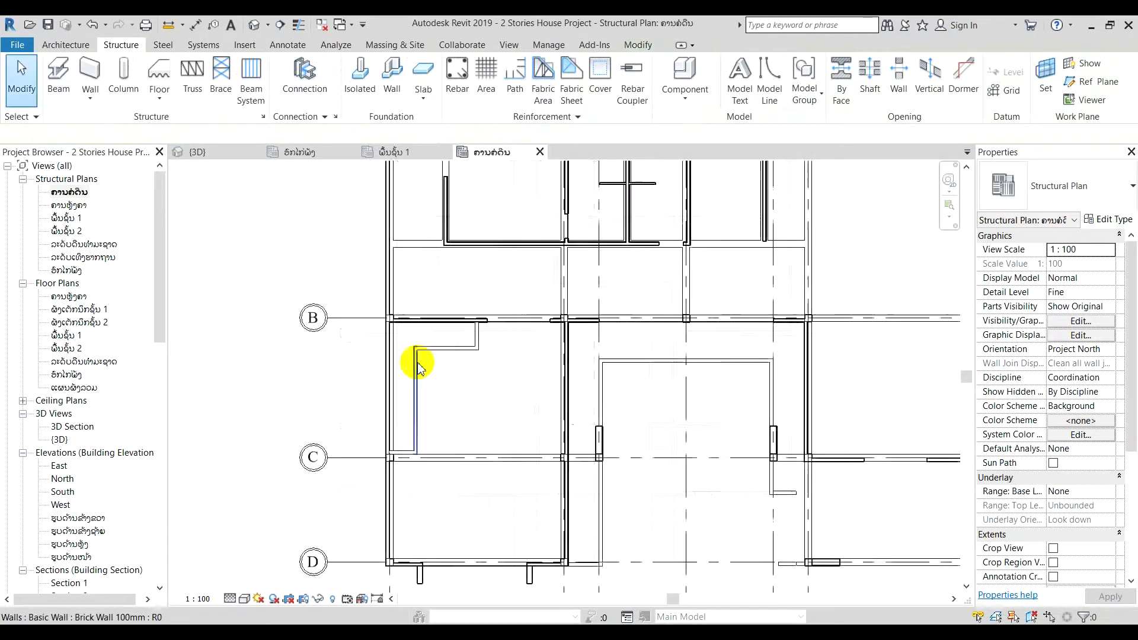
scroll(418, 367, up, 1)
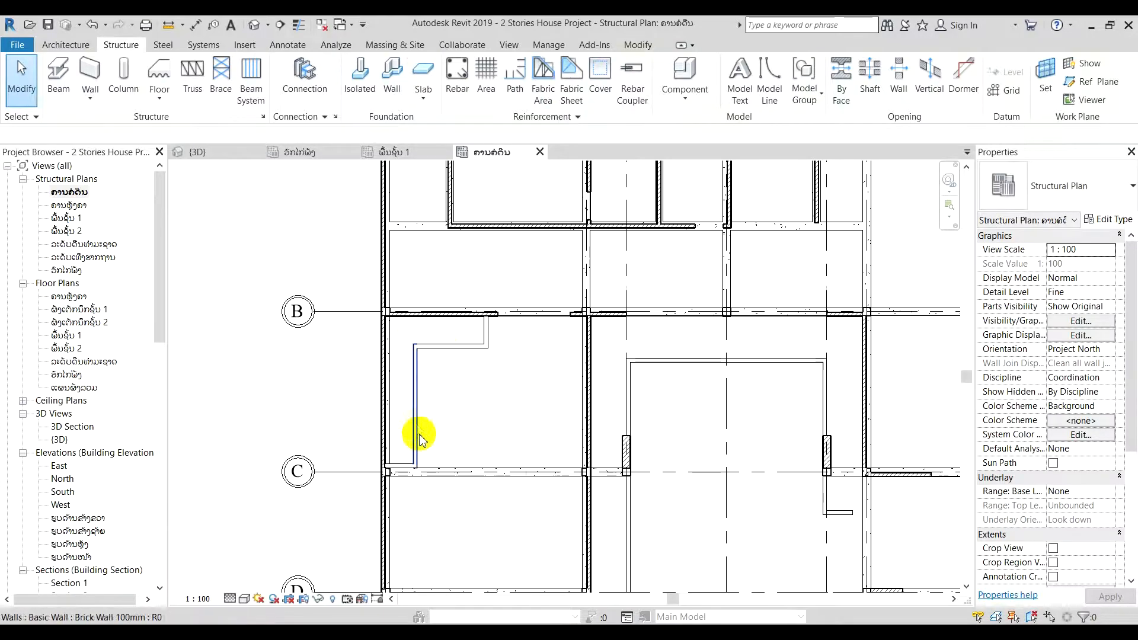
scroll(400, 467, up, 2)
scroll(453, 339, down, 1)
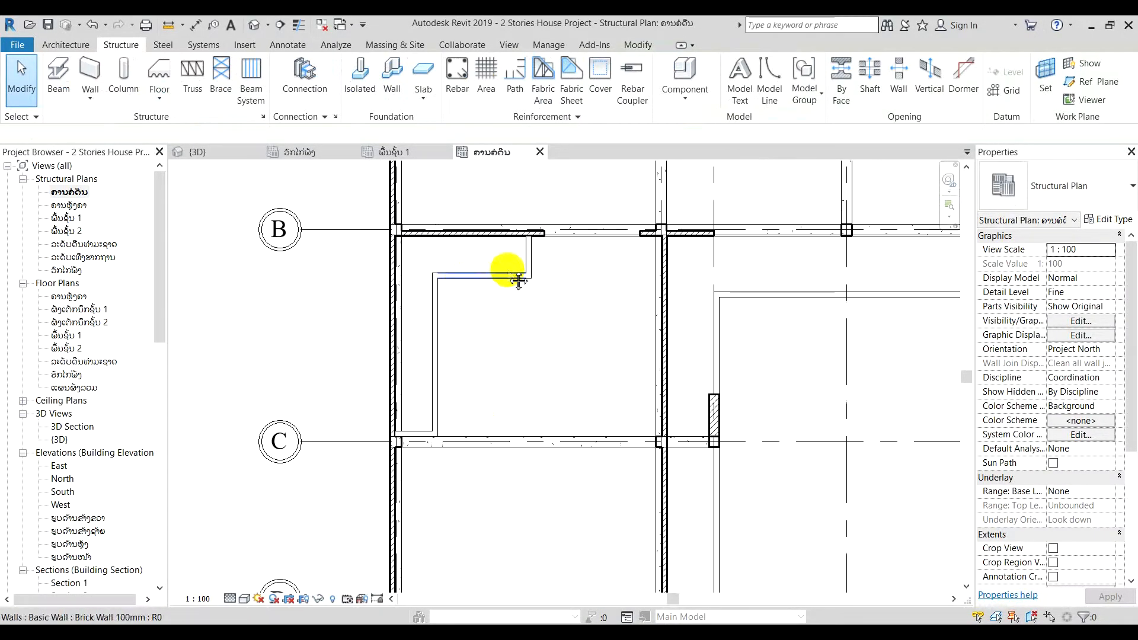
middle_drag(513, 271, 497, 320)
scroll(503, 310, down, 3)
middle_drag(573, 327, 518, 398)
scroll(518, 398, up, 1)
scroll(691, 422, down, 4)
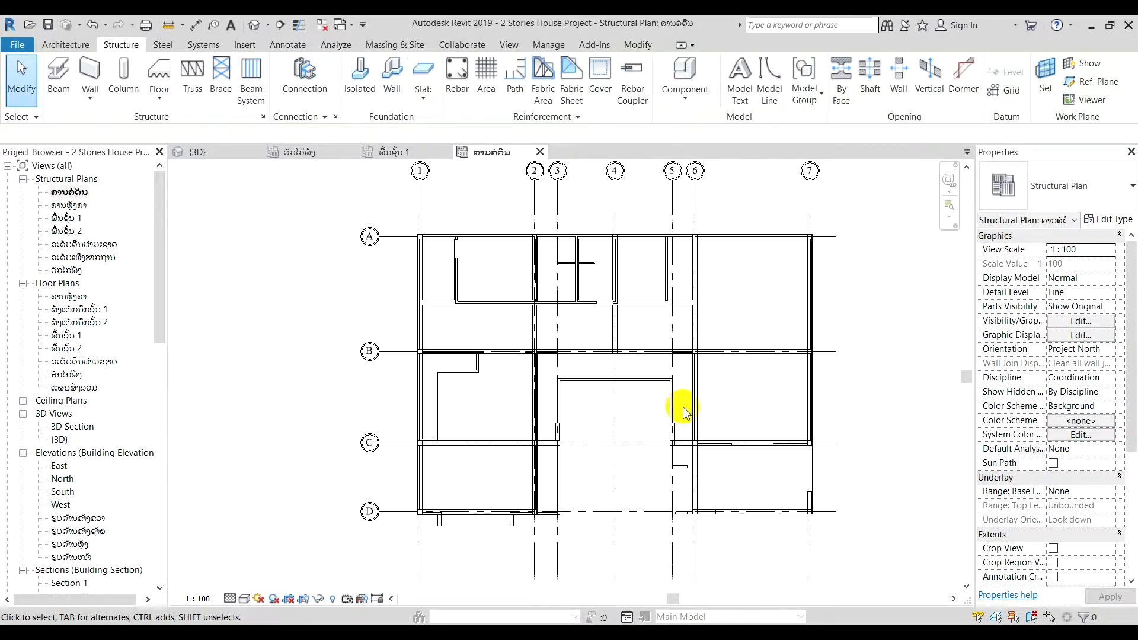
middle_drag(806, 399, 767, 403)
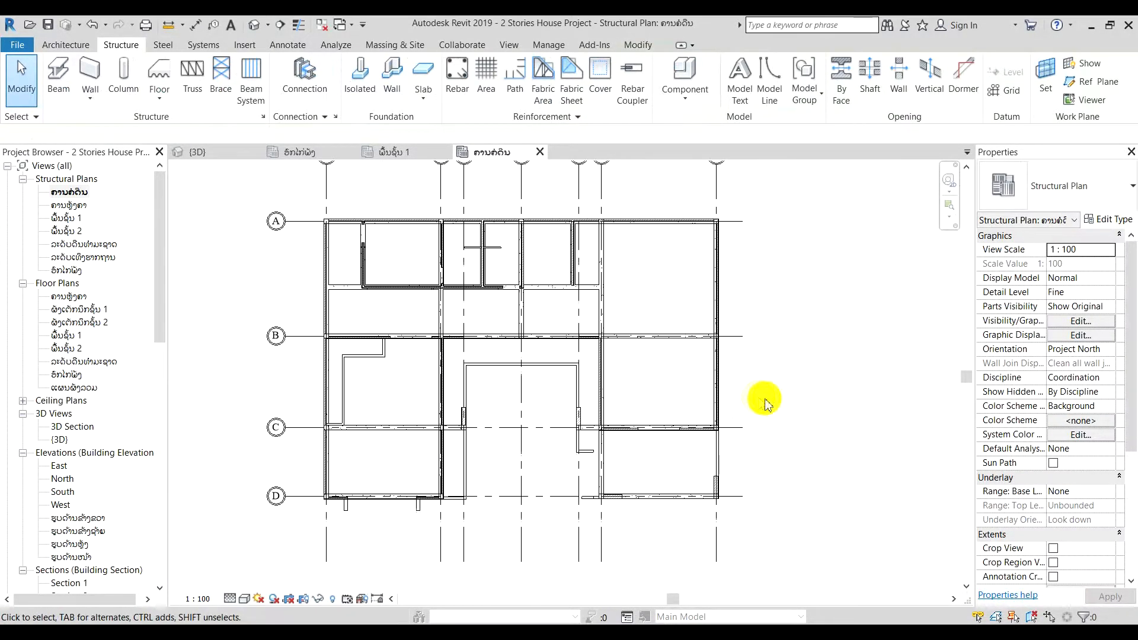
Step: Hide the Walls category in the structural plan's visibility/graphic overrides
click(1080, 321)
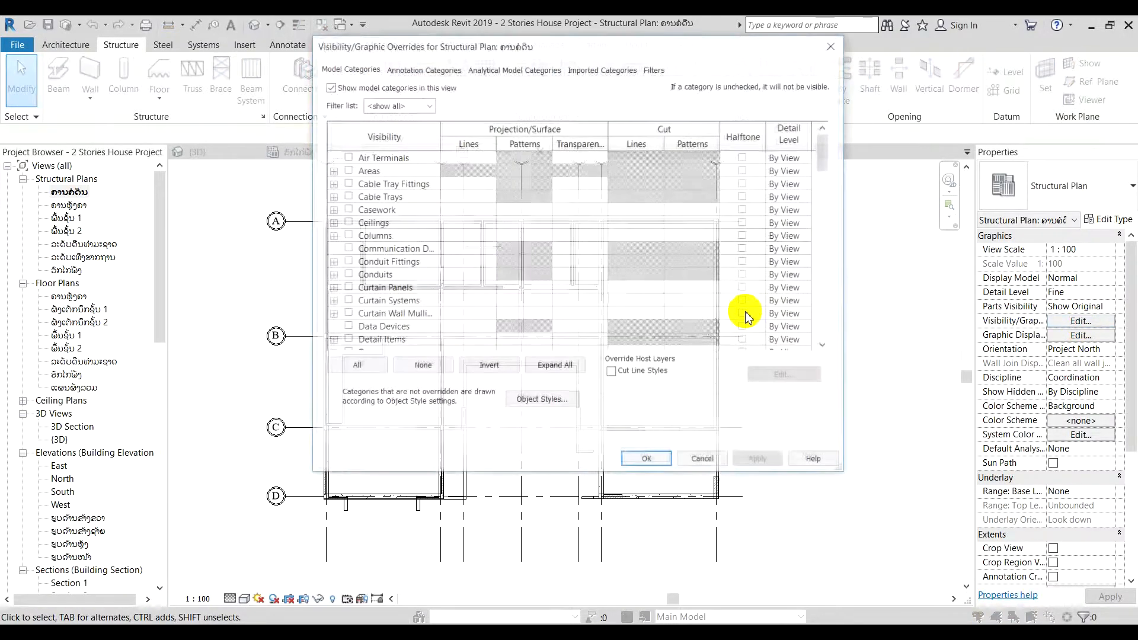
scroll(407, 287, down, 10)
scroll(397, 294, down, 10)
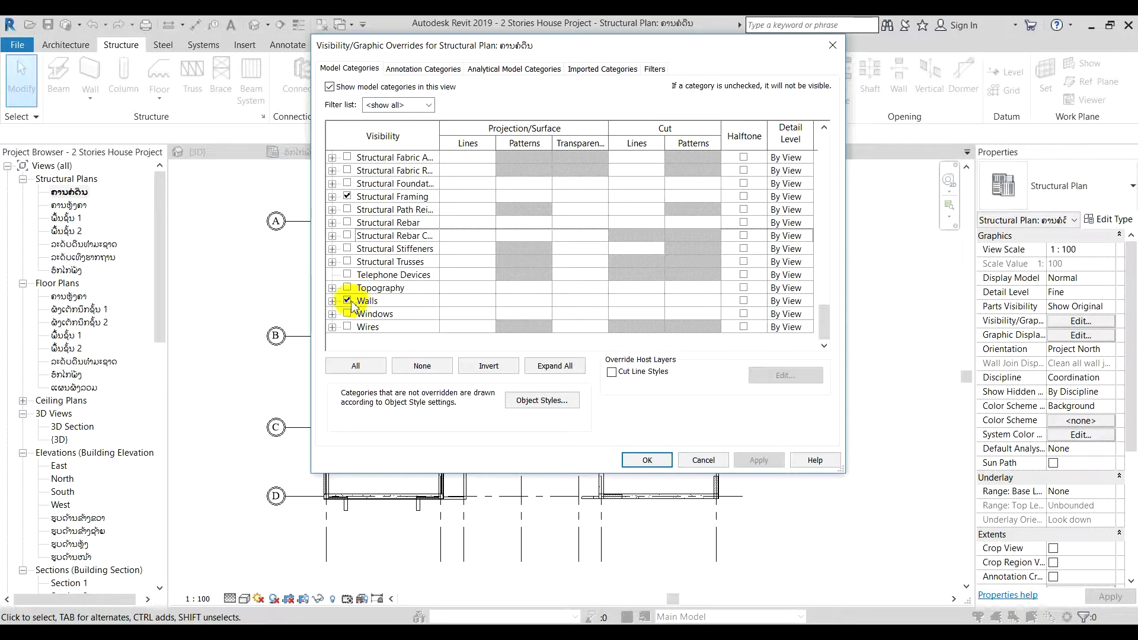
click(352, 306)
click(759, 460)
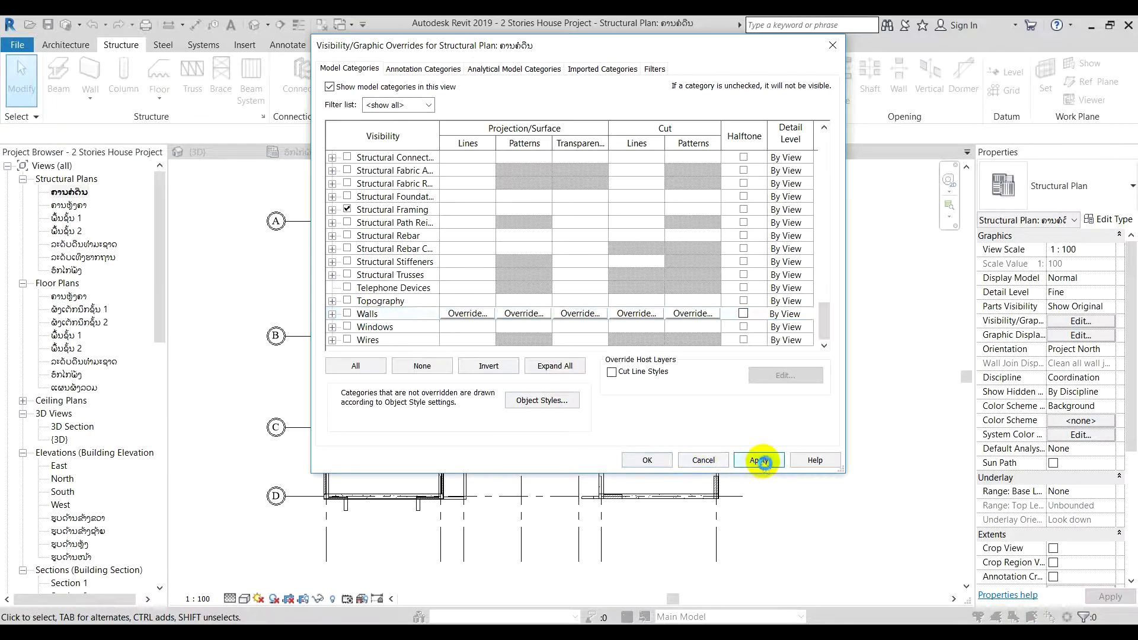
click(649, 460)
Step: Inspect the ground beams and their intersections at the columns across the whole grid
scroll(585, 388, up, 2)
middle_drag(584, 386, 587, 396)
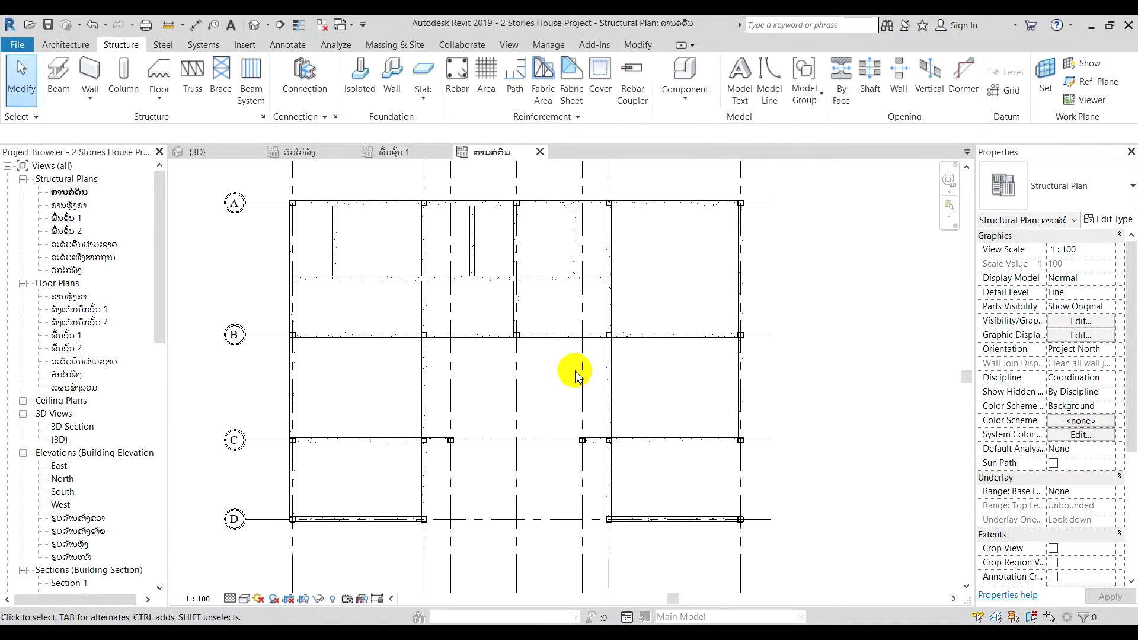
scroll(602, 366, up, 2)
middle_drag(607, 384, 643, 356)
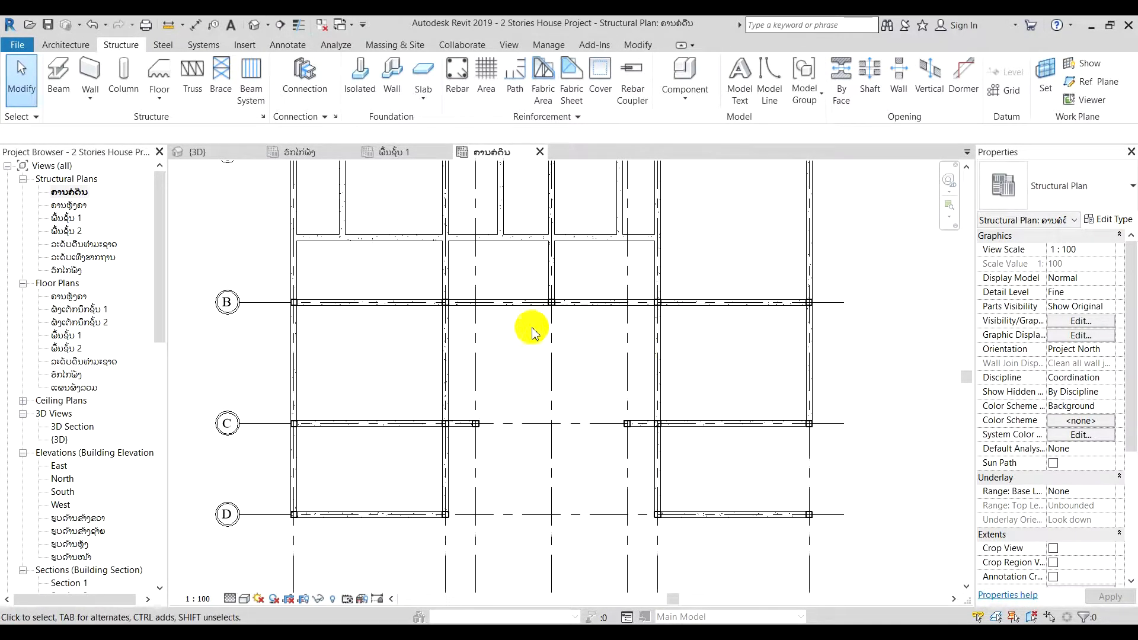
middle_drag(534, 326, 541, 401)
scroll(477, 261, up, 2)
scroll(477, 261, up, 2)
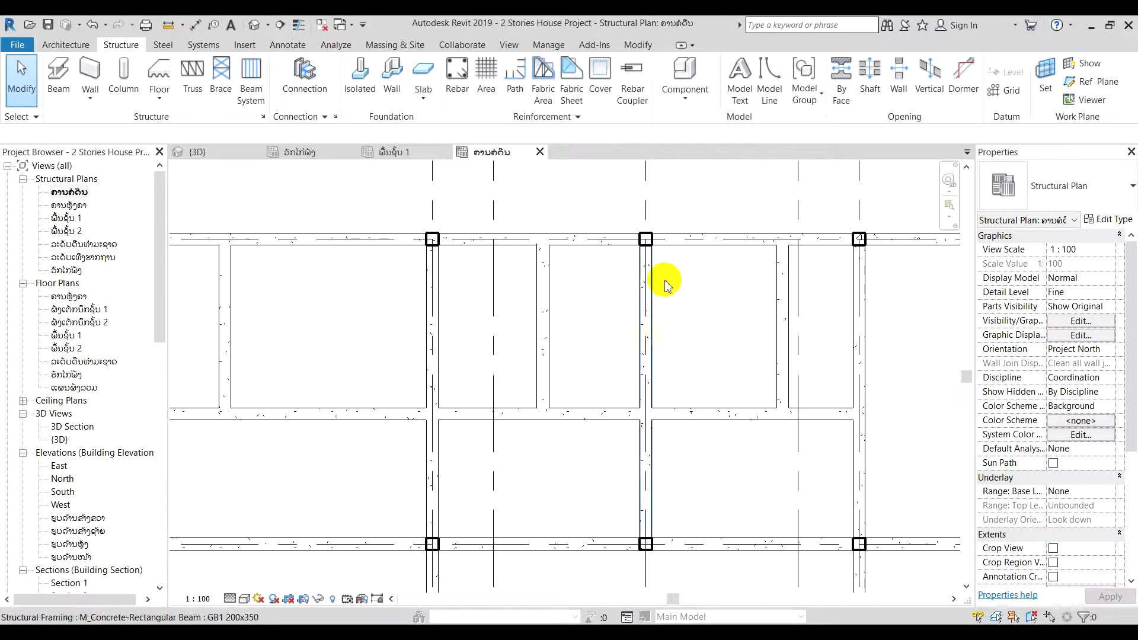
scroll(427, 237, up, 3)
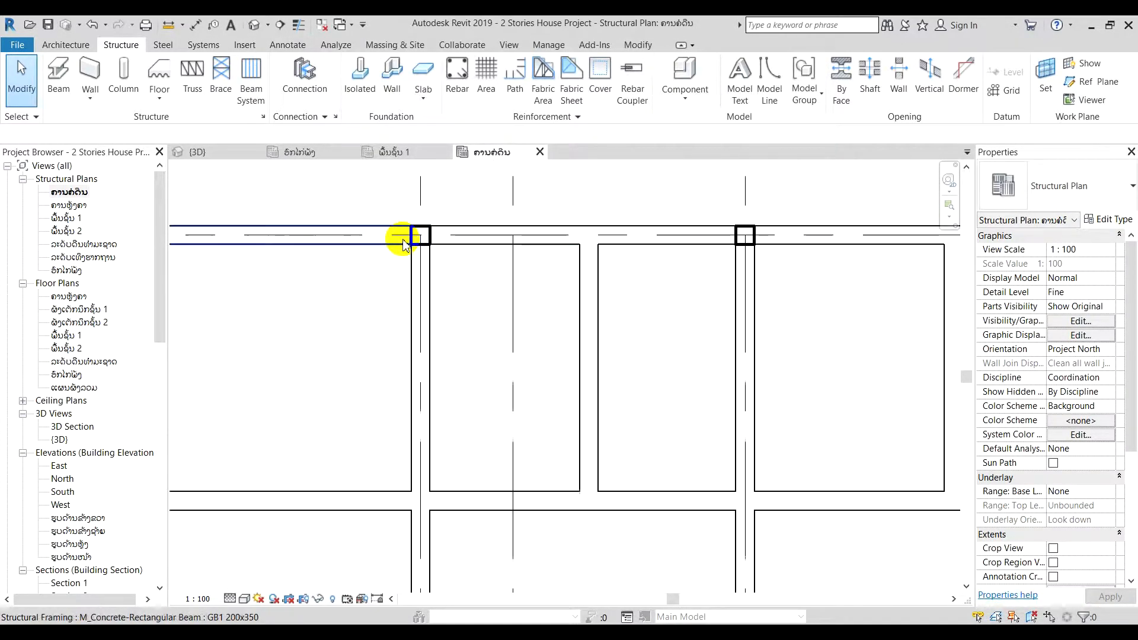
scroll(433, 261, down, 1)
scroll(437, 279, down, 5)
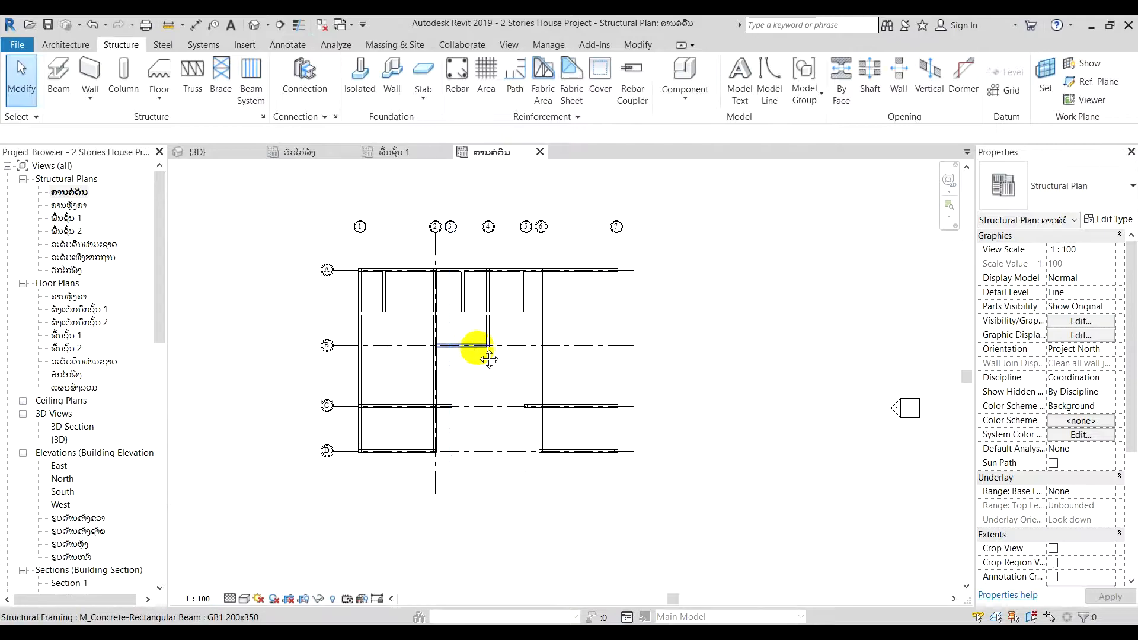
scroll(533, 386, up, 1)
middle_drag(521, 440, 630, 494)
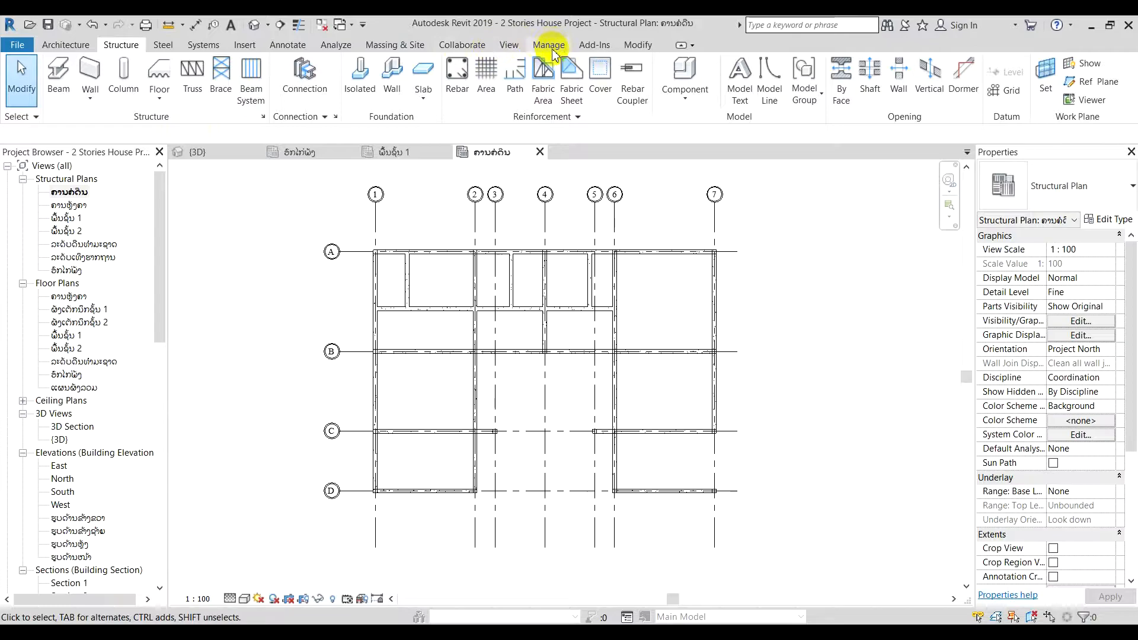
Step: Tag all untagged beams in the current view using the Structural Framing Tags category, without leaders
click(289, 46)
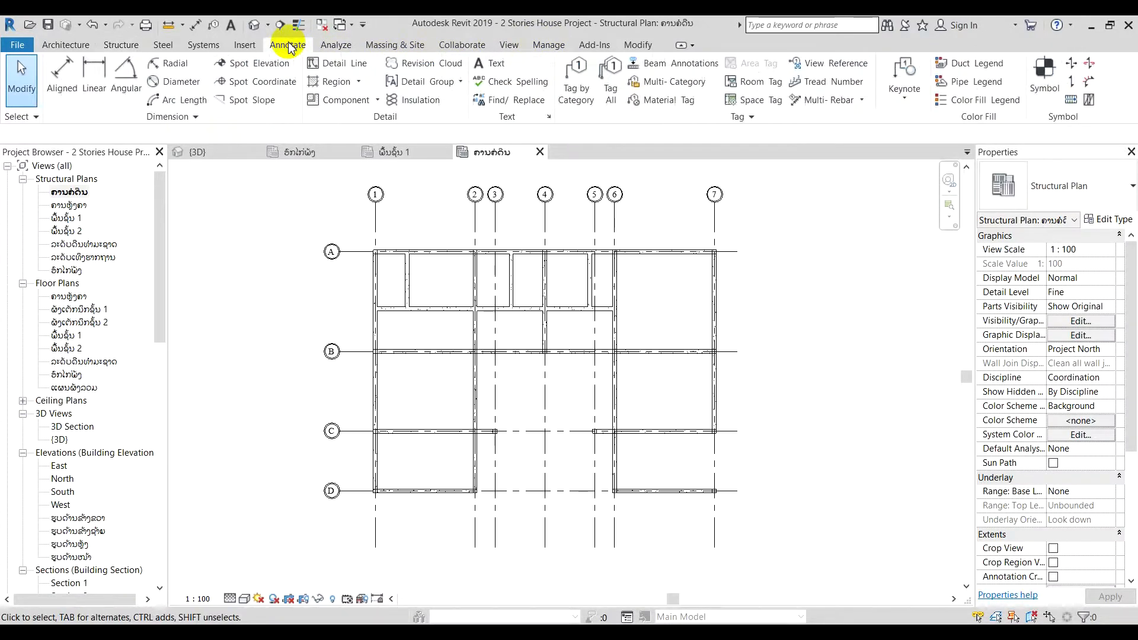
click(611, 78)
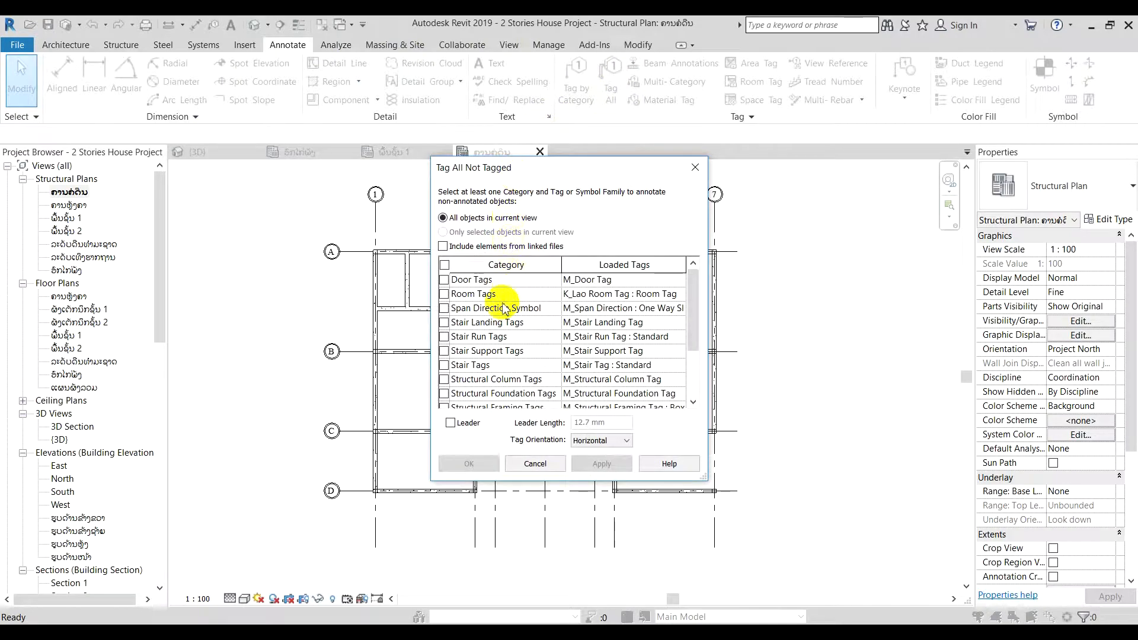
scroll(488, 394, down, 2)
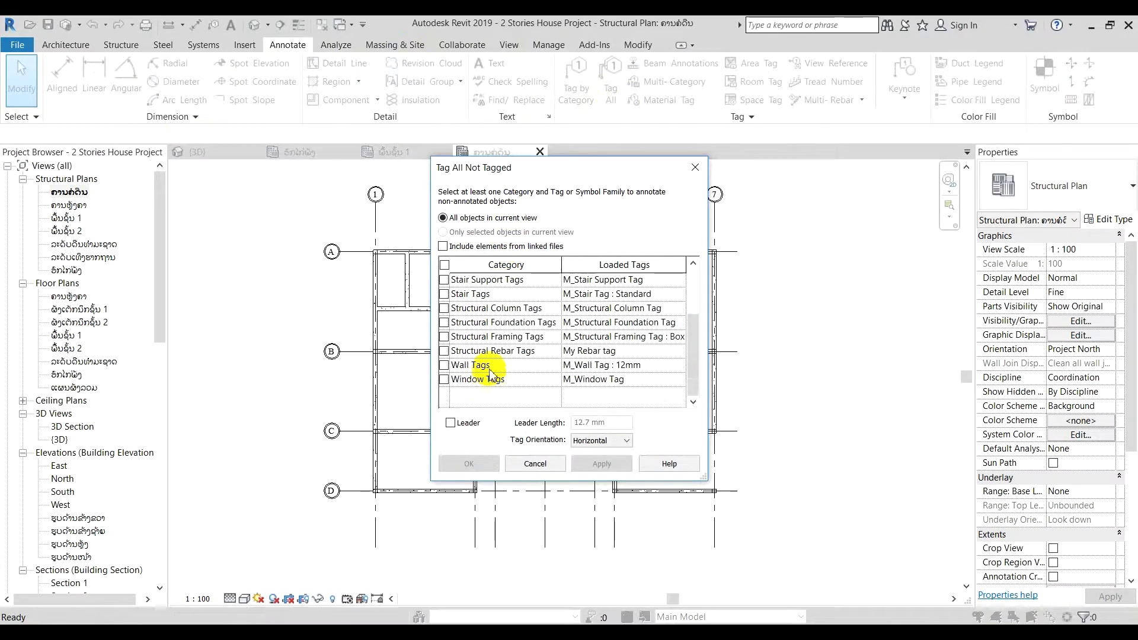
click(445, 337)
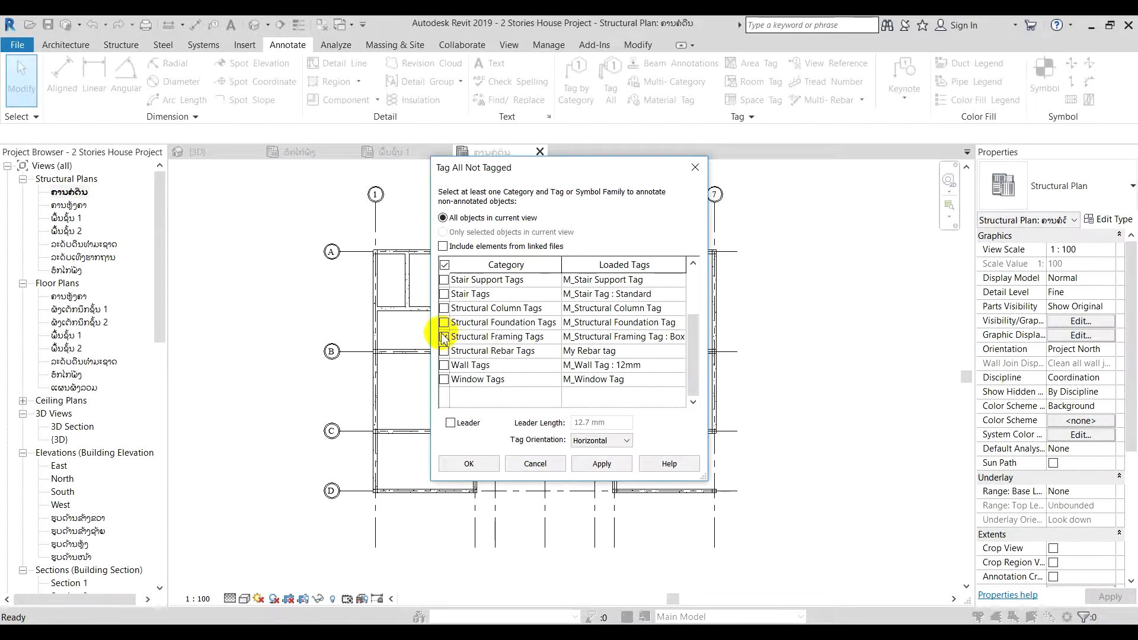
click(485, 464)
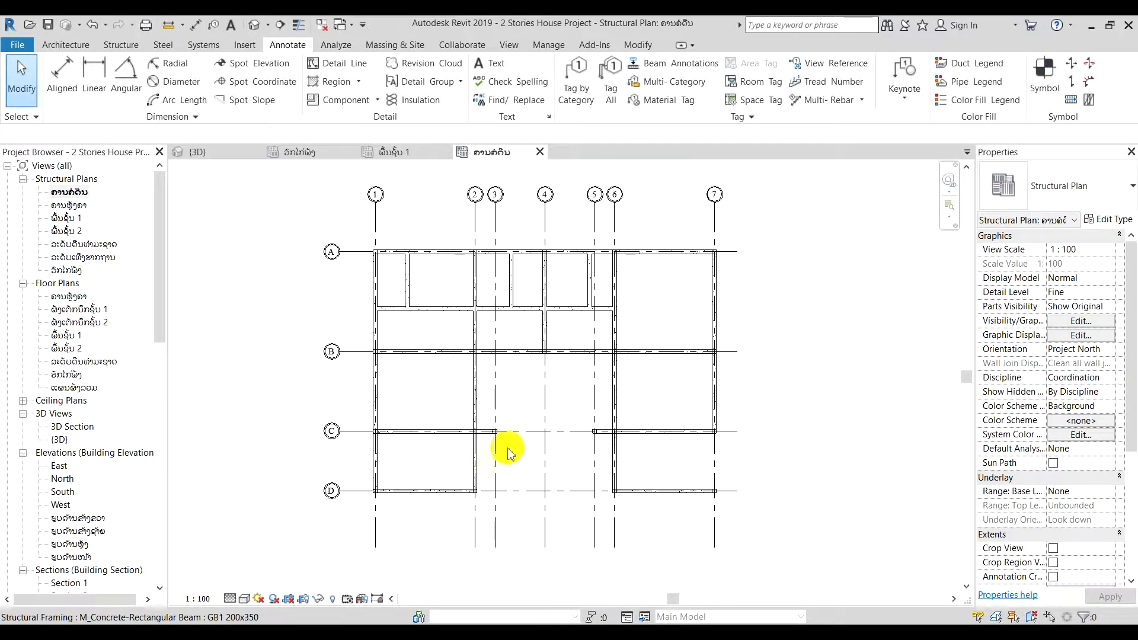
Step: Enter GB1 as the Type Mark of the GB1 200x350 beam type, using the grid A beam between grids 6 and 7
scroll(517, 352, up, 3)
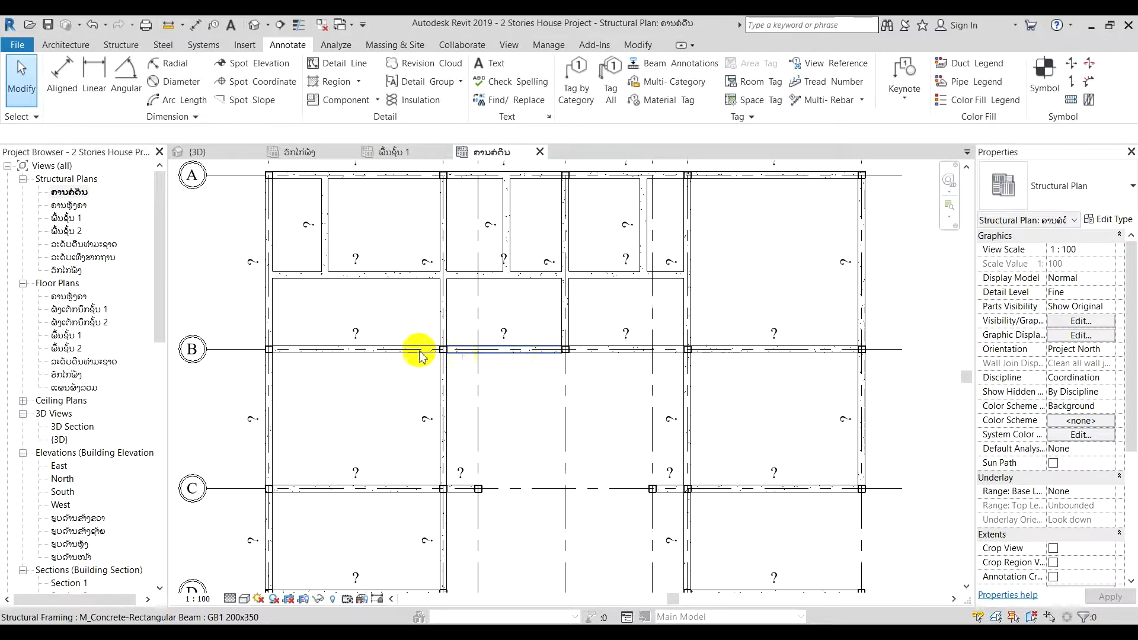
scroll(399, 343, down, 2)
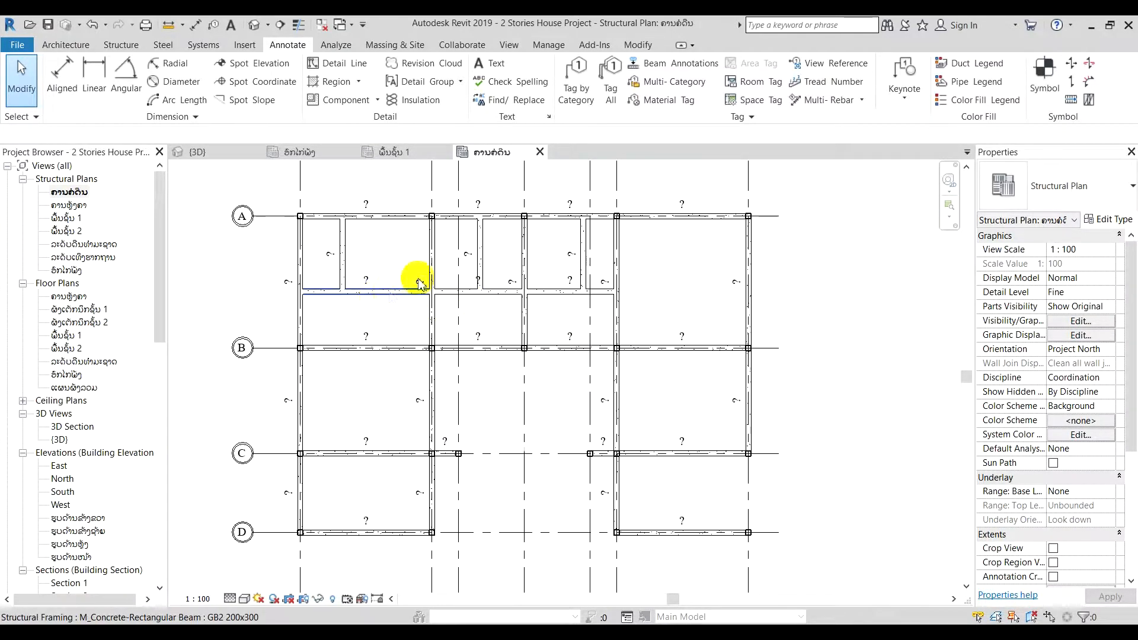
scroll(728, 232, up, 1)
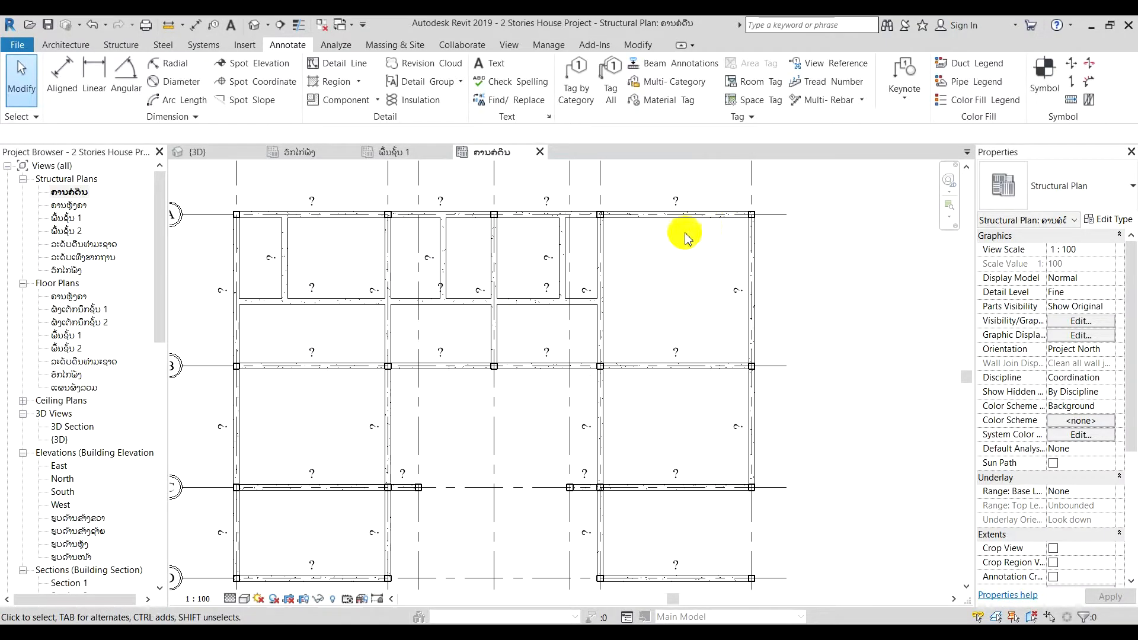
click(650, 227)
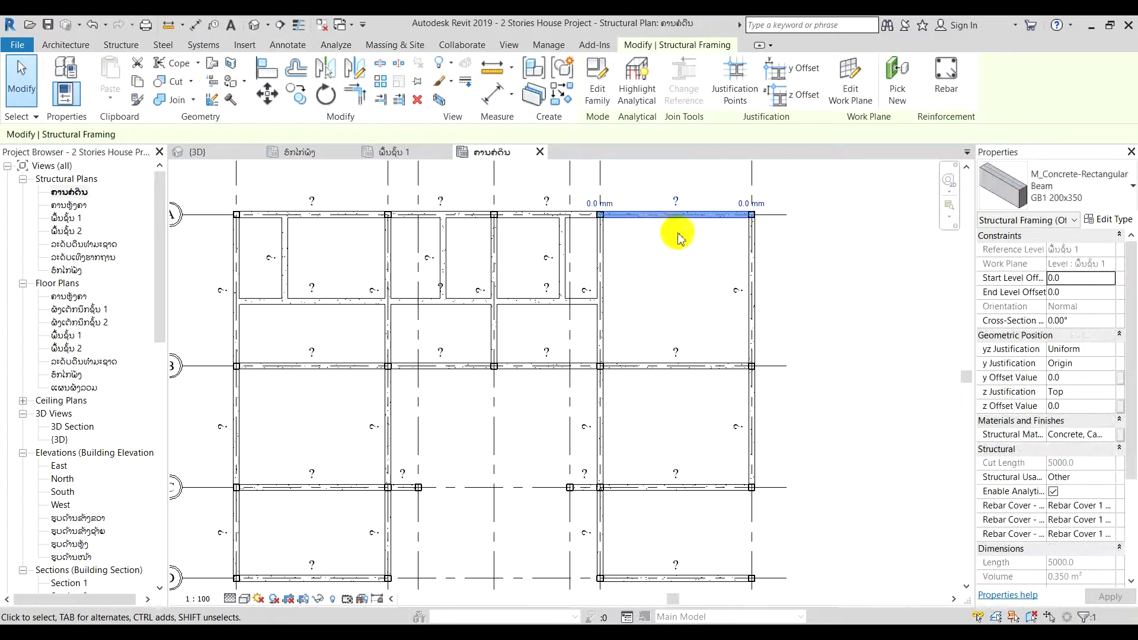
click(1106, 221)
scroll(604, 296, down, 2)
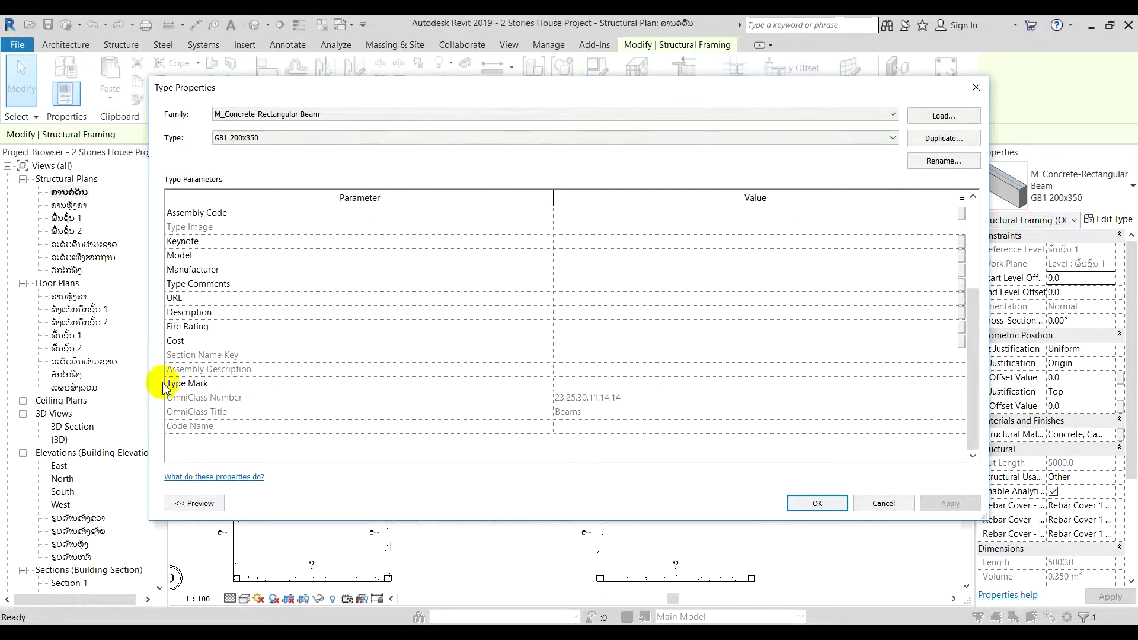
scroll(223, 386, up, 2)
scroll(501, 287, down, 2)
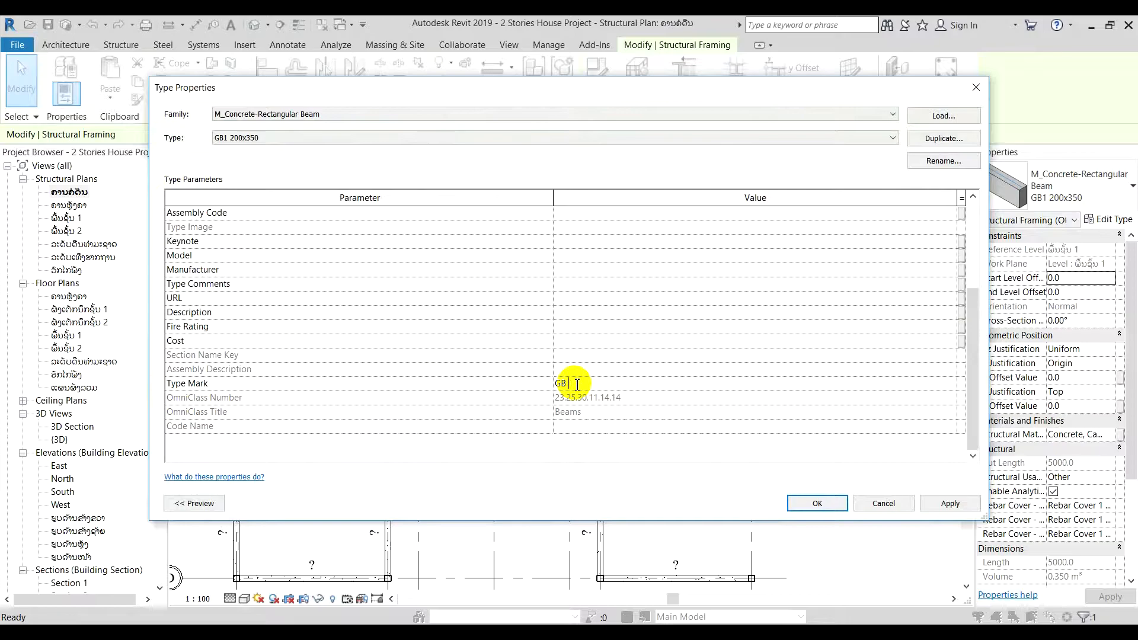
click(817, 503)
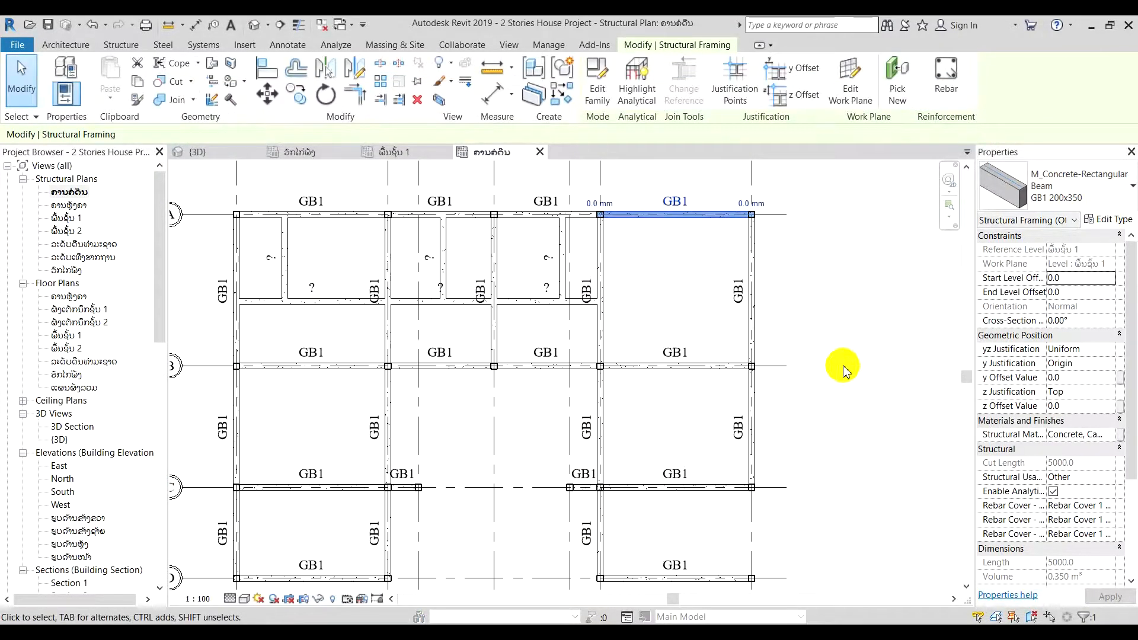
Step: Enter GB2 as the Type Mark of the GB2 200x300 beam type, using the short vertical beam near grid 5
scroll(320, 282, down, 1)
scroll(329, 528, up, 1)
click(330, 448)
scroll(436, 418, up, 2)
middle_drag(653, 374, 647, 518)
scroll(647, 517, up, 1)
scroll(647, 519, down, 1)
scroll(648, 520, down, 1)
scroll(579, 304, up, 1)
click(608, 288)
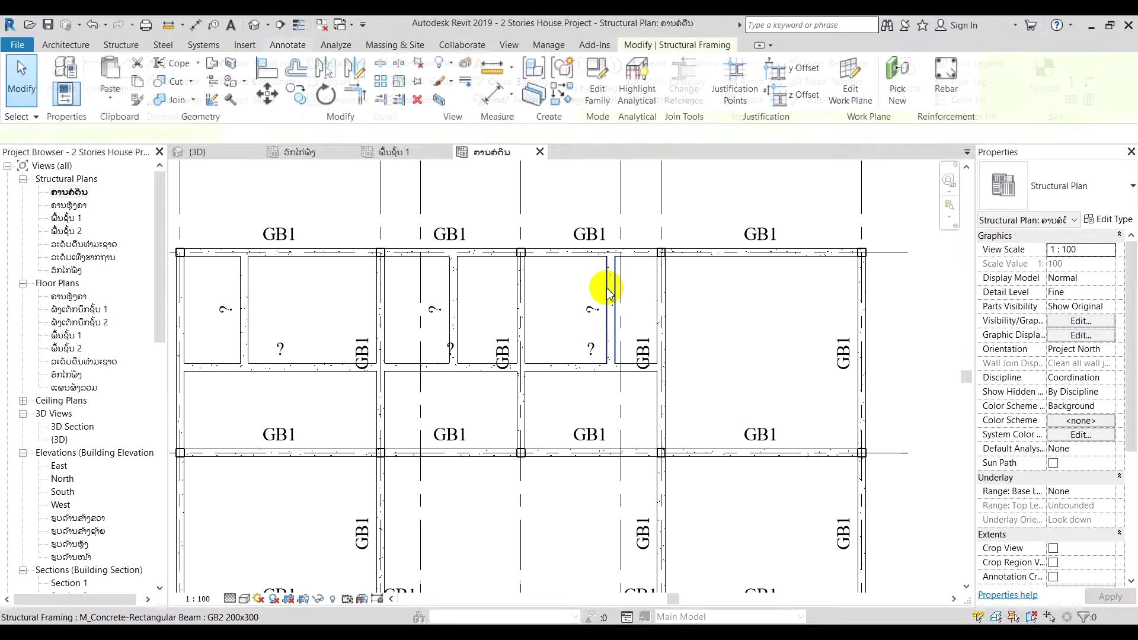
click(1107, 221)
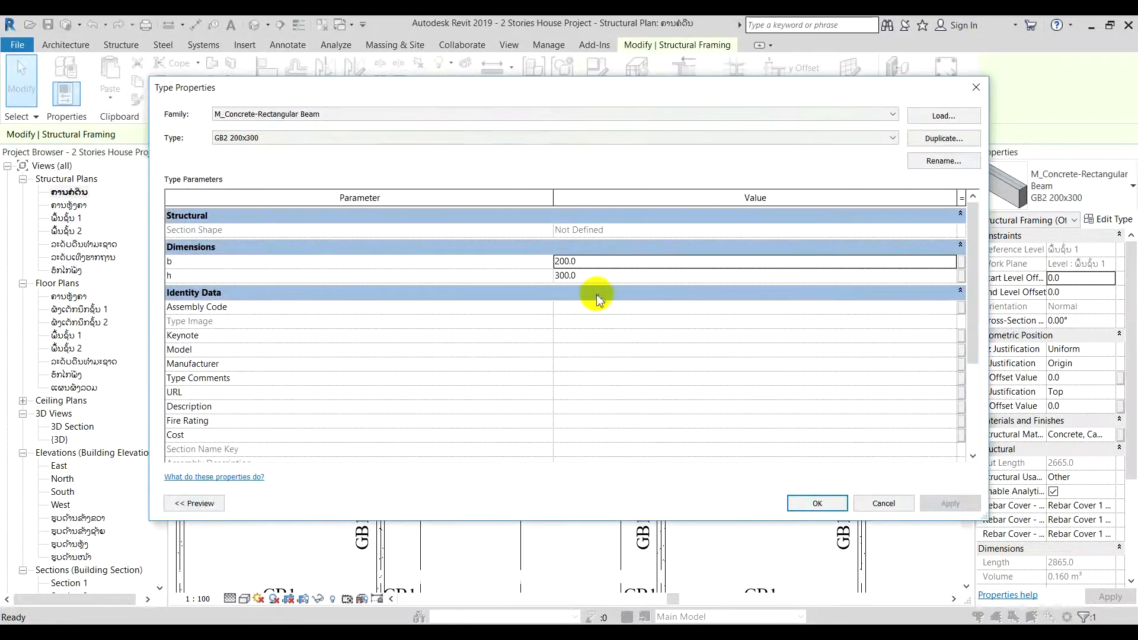
scroll(593, 296, down, 3)
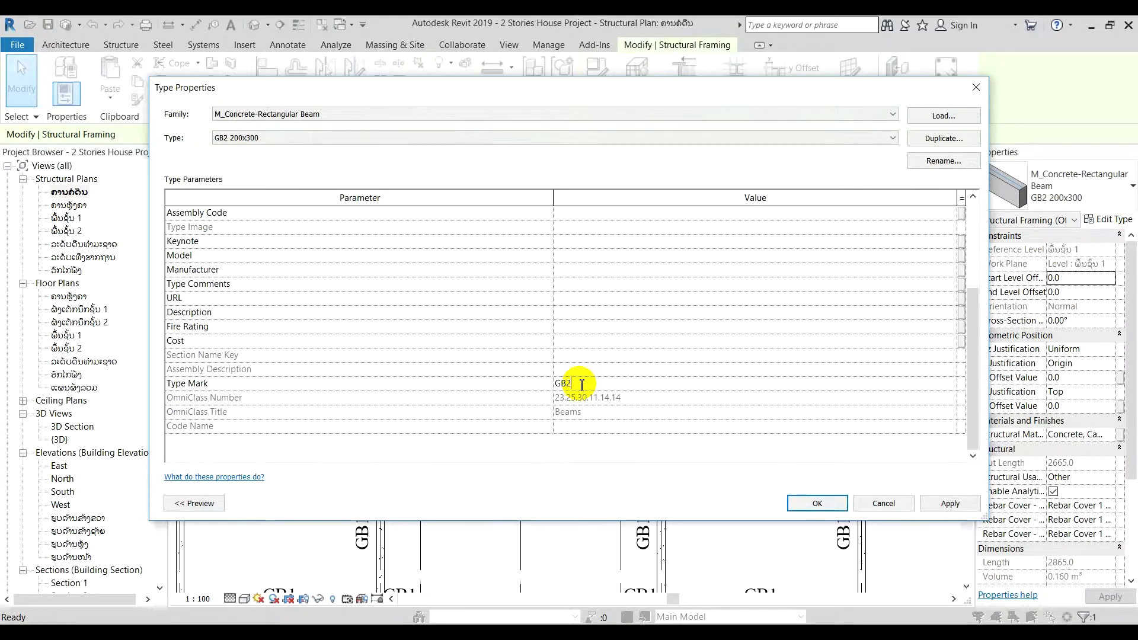
click(818, 503)
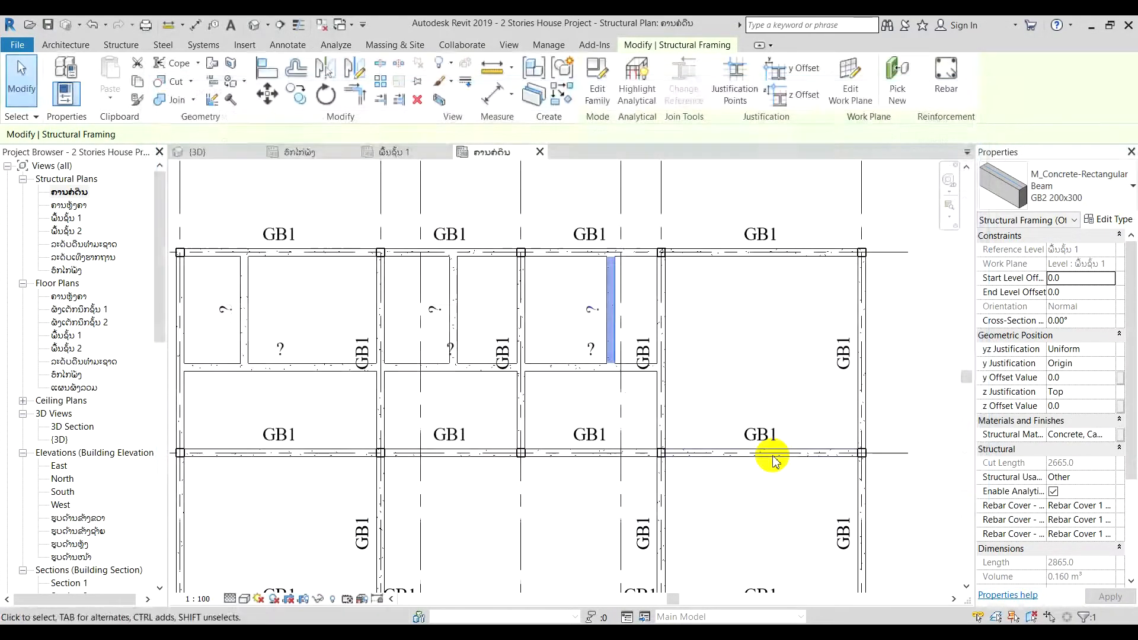
scroll(712, 343, down, 3)
click(738, 333)
scroll(738, 330, down, 1)
middle_drag(736, 398, 718, 341)
scroll(700, 446, up, 1)
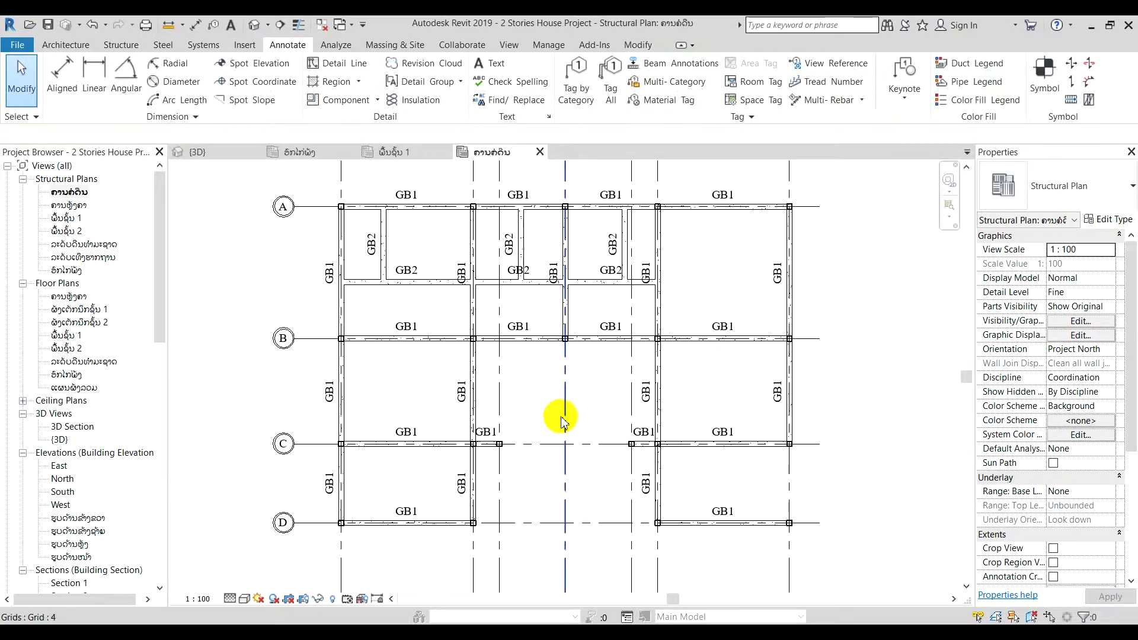
scroll(563, 415, down, 1)
middle_drag(719, 503, 766, 498)
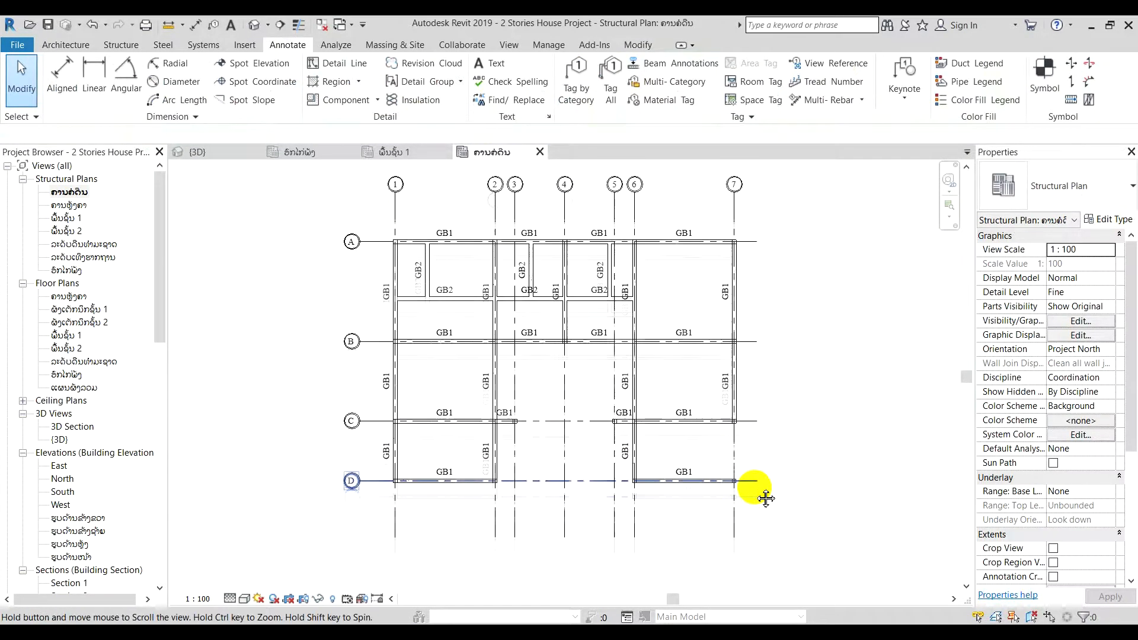
click(735, 532)
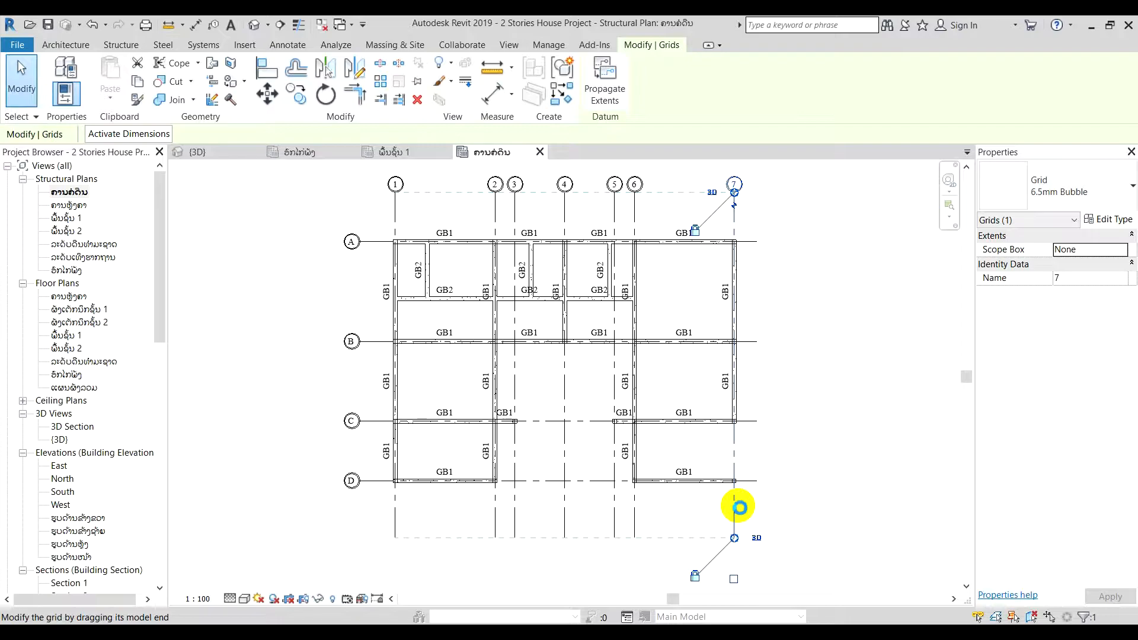
drag(740, 508, 800, 498)
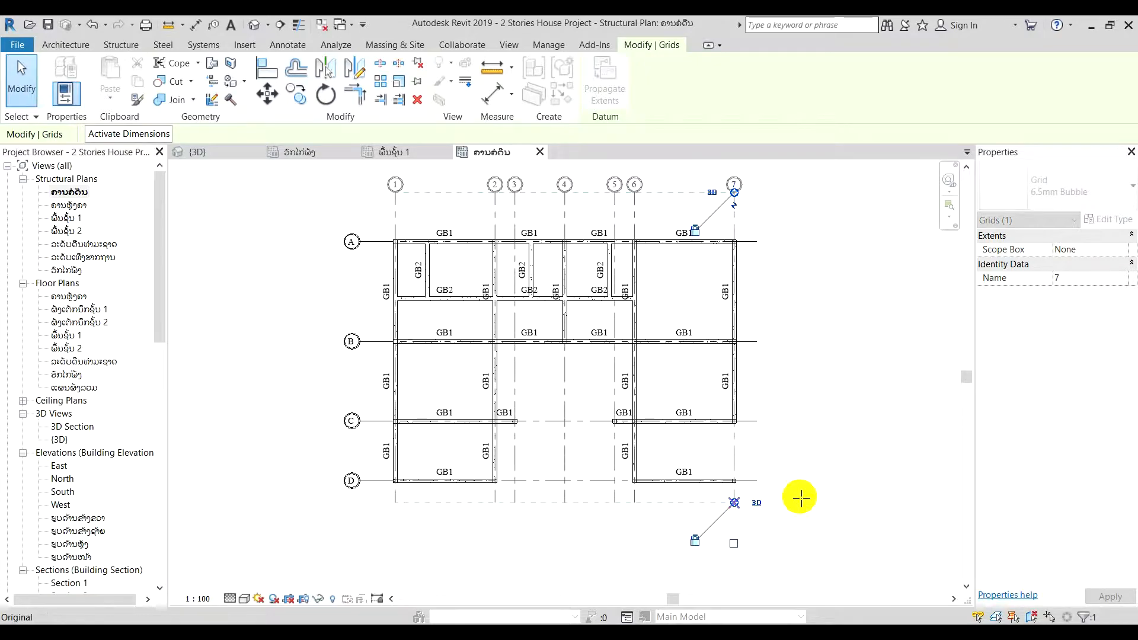
click(800, 498)
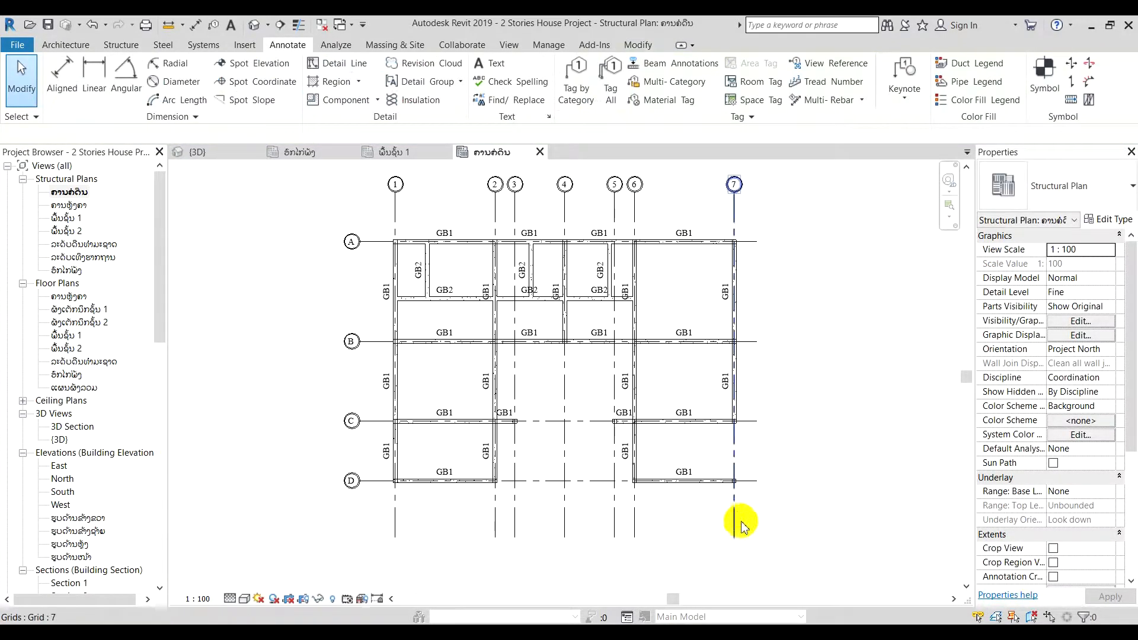
Step: Shorten the lower ends of grid lines 1 to 7 together so they stop a short distance below grid D
click(736, 541)
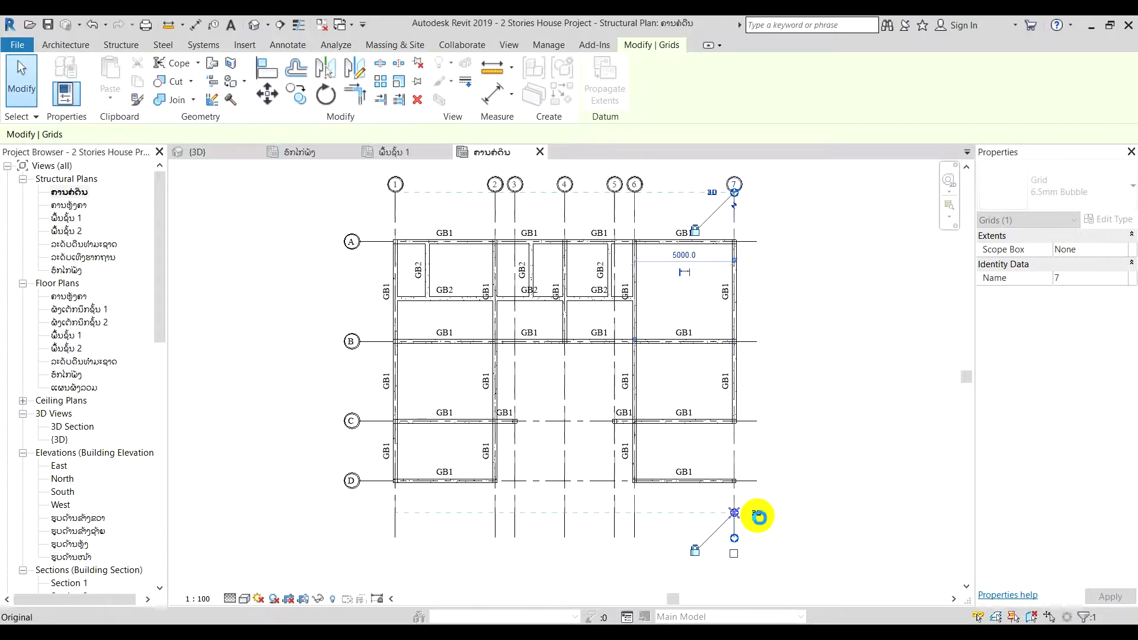
click(758, 515)
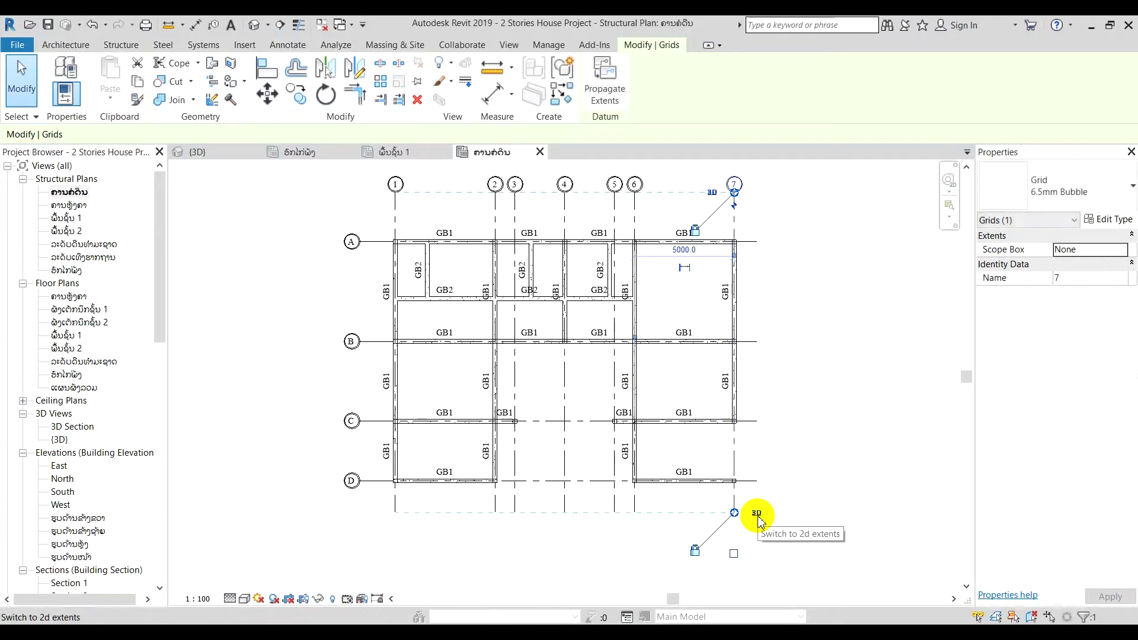
click(785, 501)
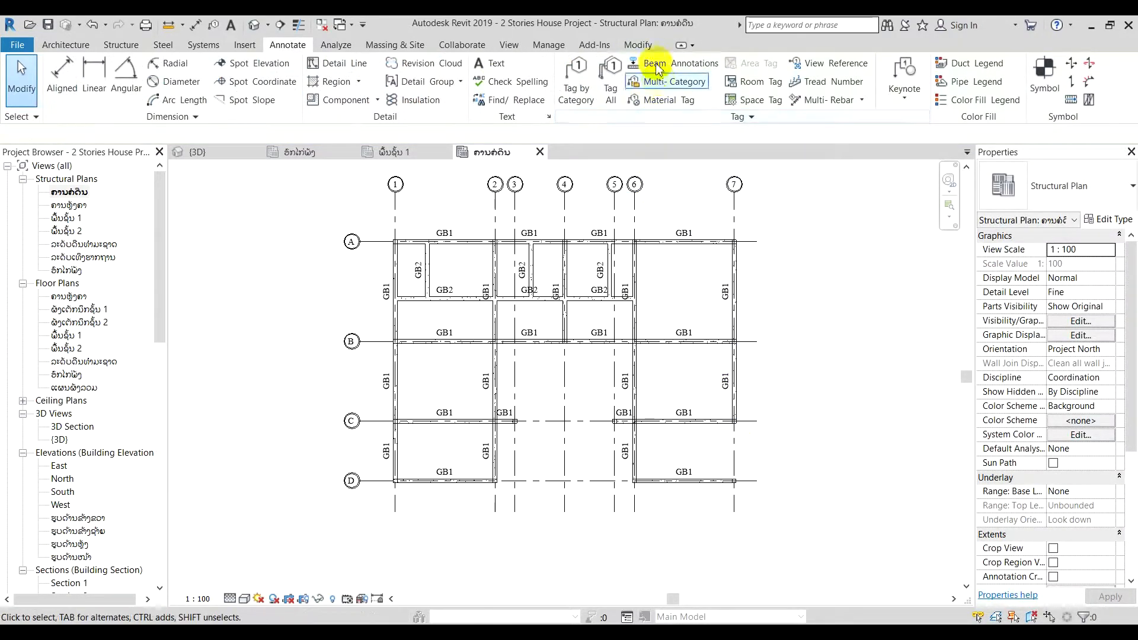
Step: Place an aligned dimension string across grids A, B, C and D, just outside grid 7
click(639, 45)
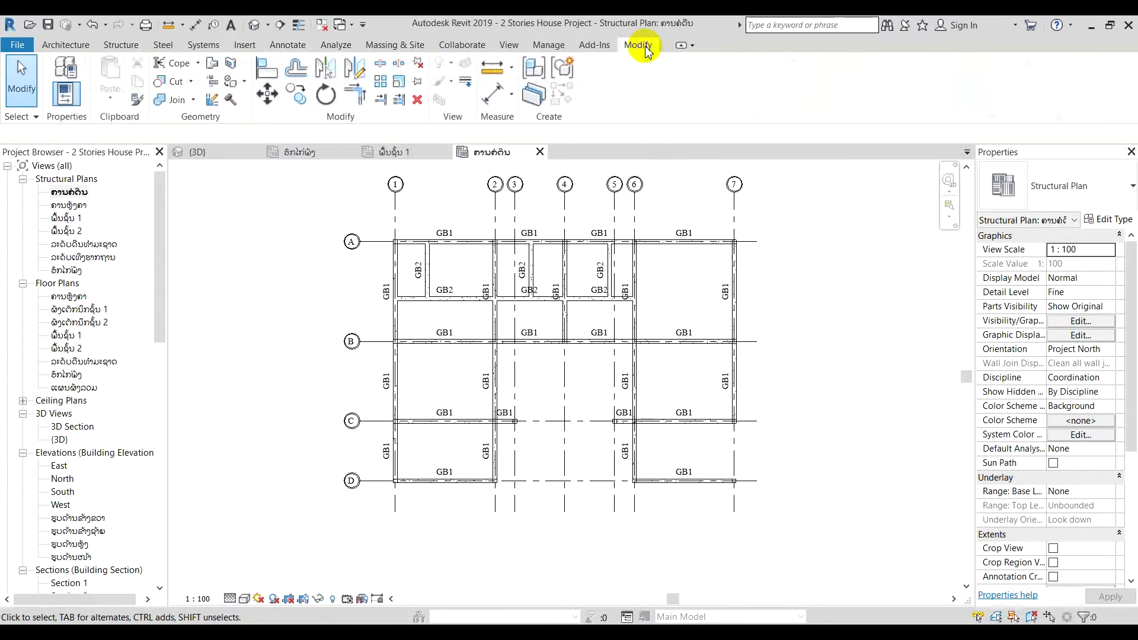
click(491, 92)
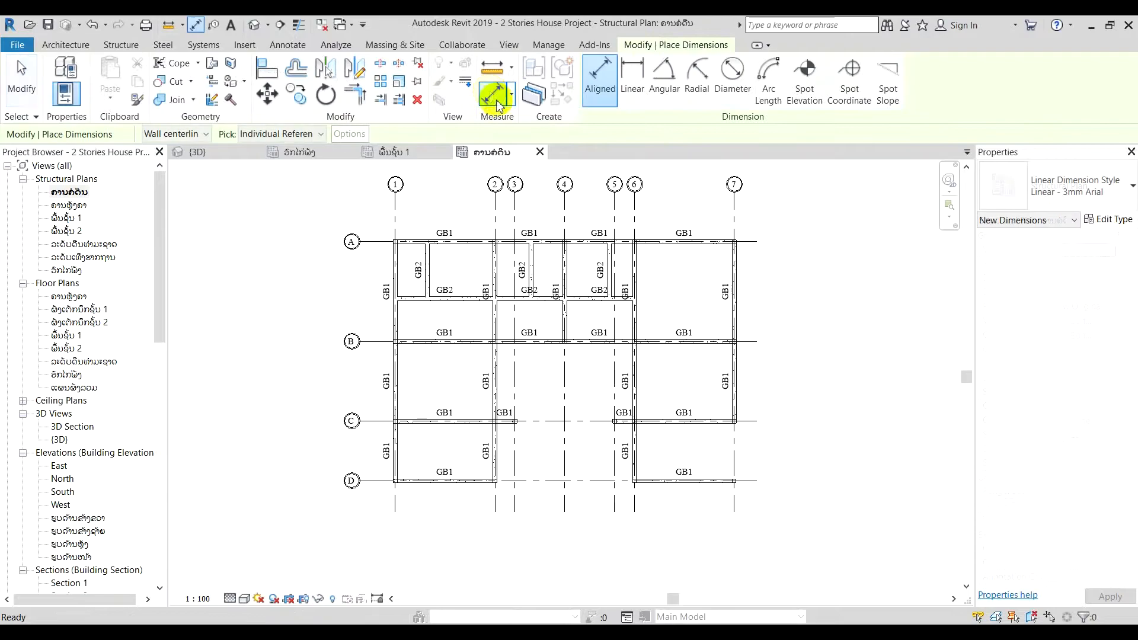
click(756, 241)
click(759, 342)
click(756, 421)
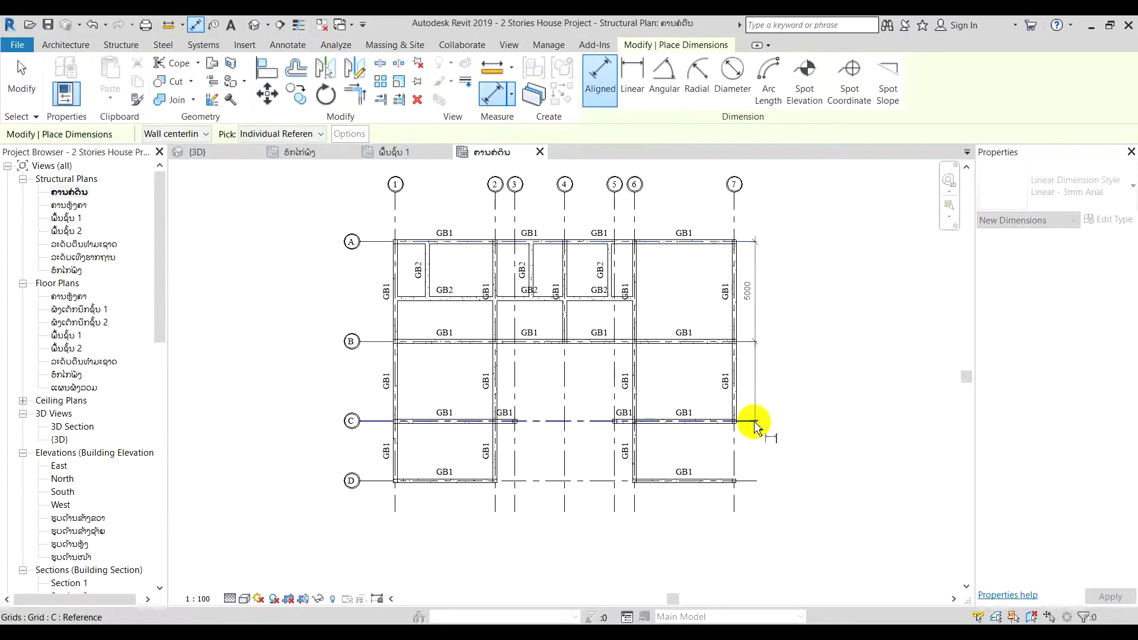
click(759, 482)
click(763, 509)
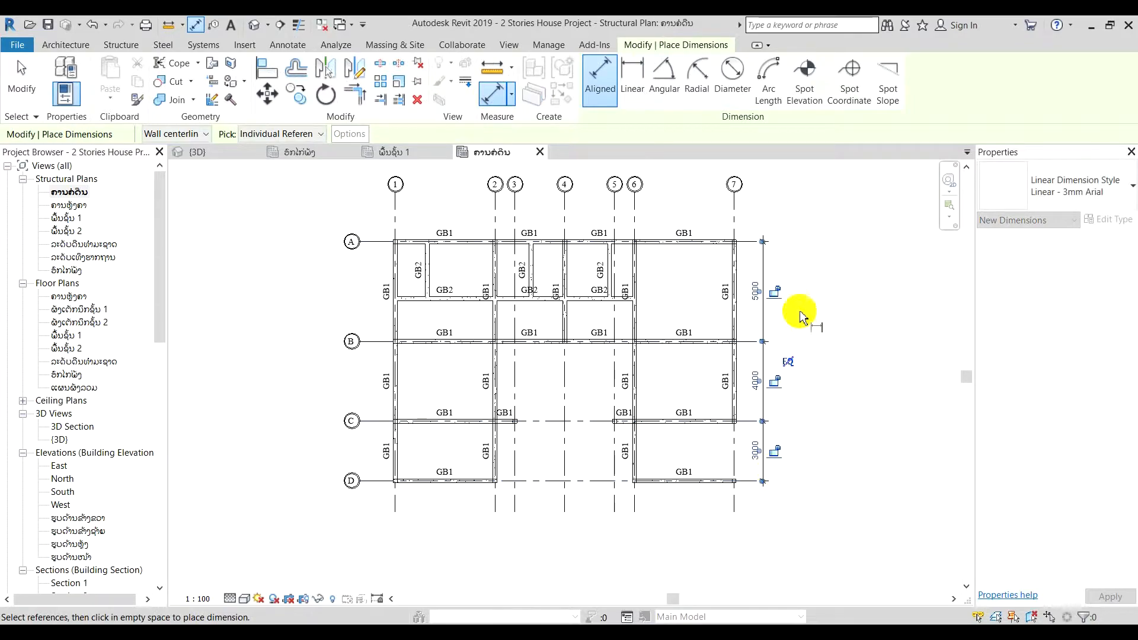
Step: Add an overall aligned dimension from grid A to grid D outside the existing vertical string
click(751, 246)
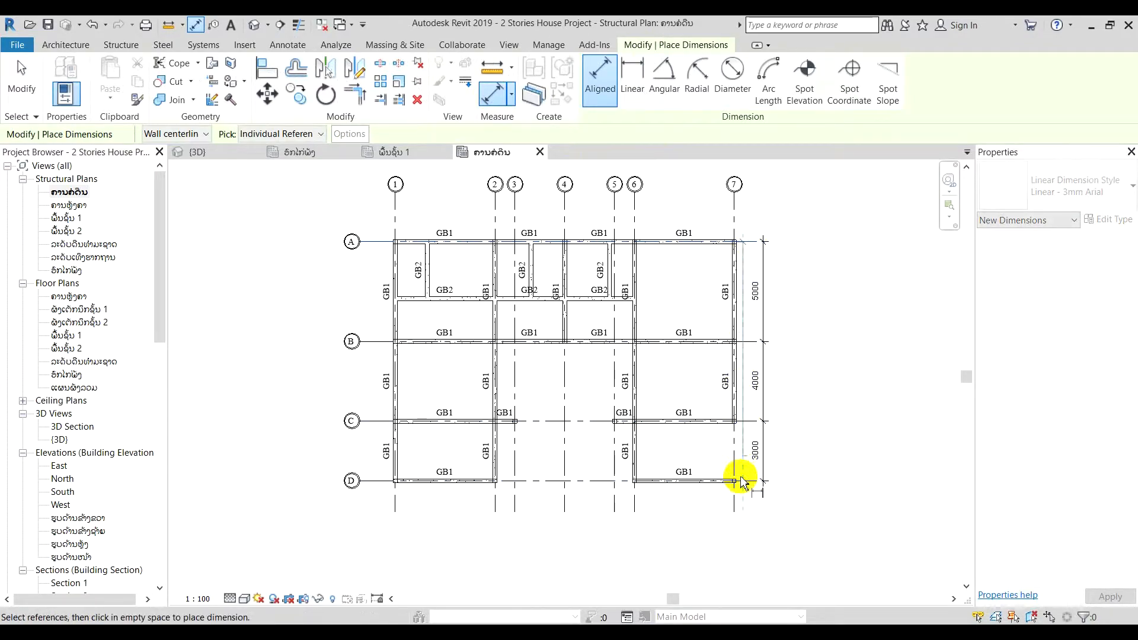
click(765, 495)
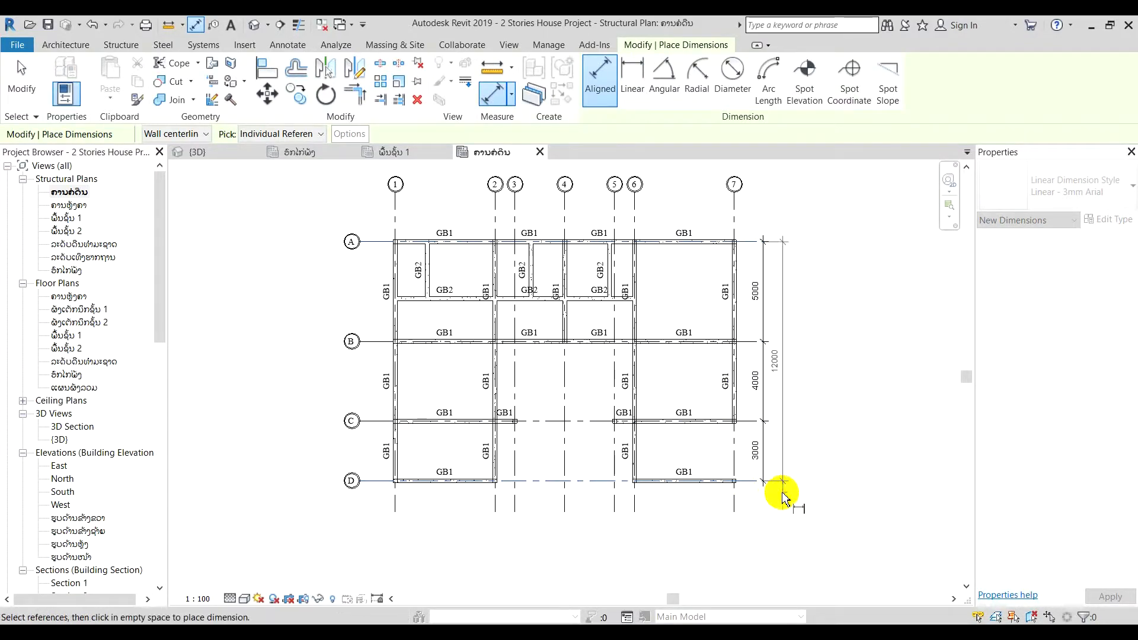
click(776, 493)
Step: Place an aligned dimension string across all grids from 7 to 1, below grid D
middle_drag(853, 482, 858, 439)
click(763, 439)
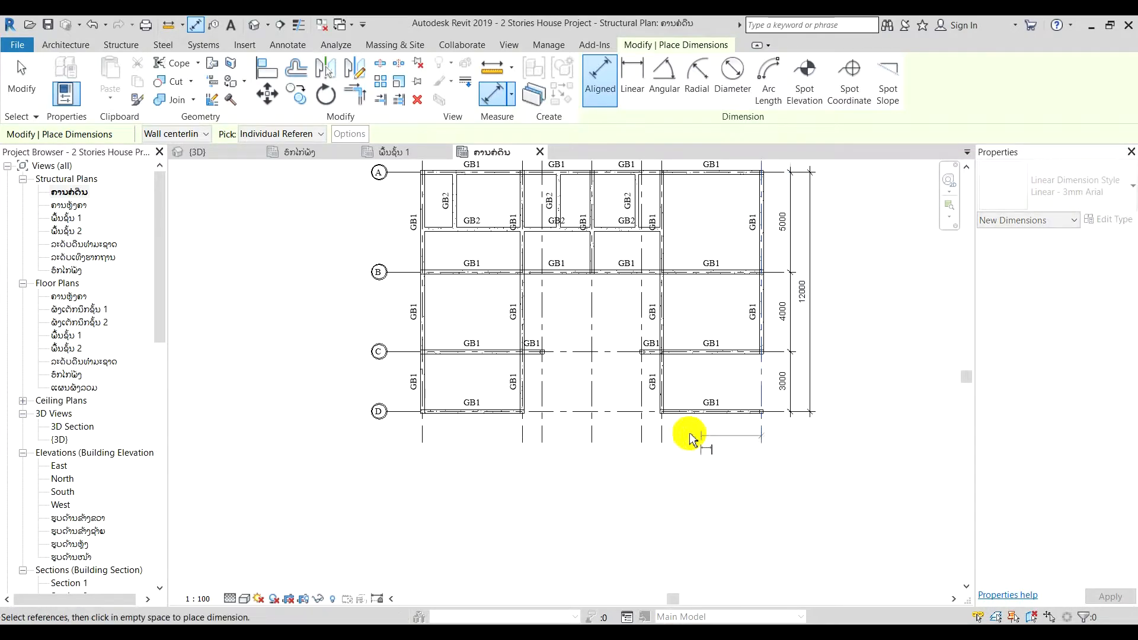
click(662, 435)
click(591, 428)
click(541, 427)
click(519, 433)
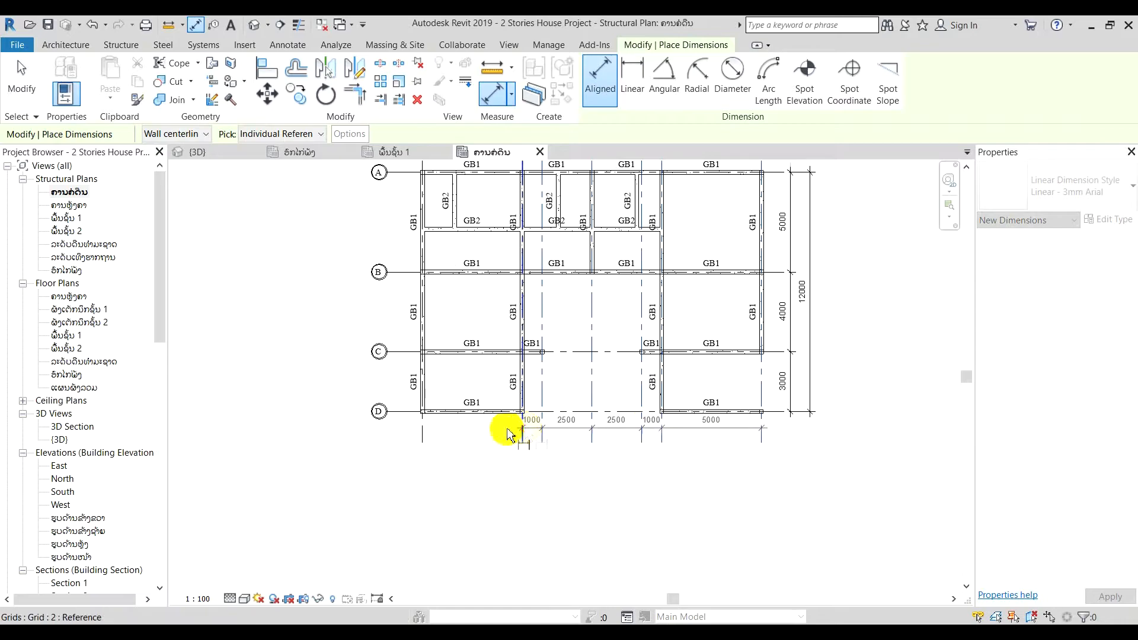
click(422, 440)
click(406, 464)
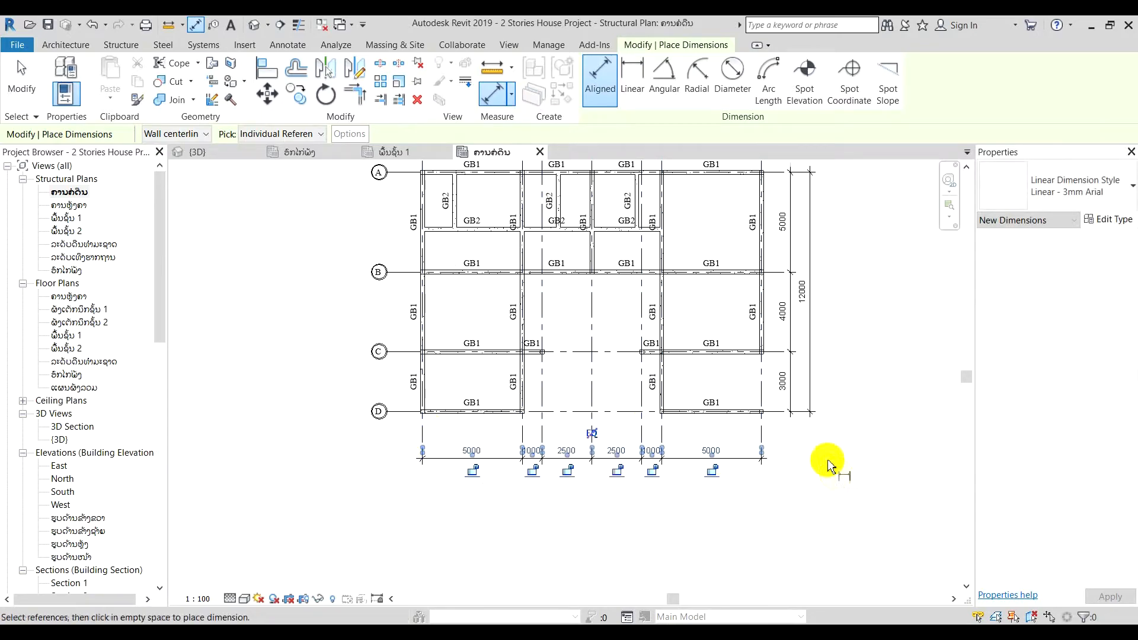
Step: Add an overall aligned dimension from grid 7 to grid 1 beneath the horizontal string and finish dimensioning
click(762, 432)
click(422, 453)
click(423, 478)
middle_drag(818, 392, 792, 446)
key(Escape)
scroll(794, 439, down, 3)
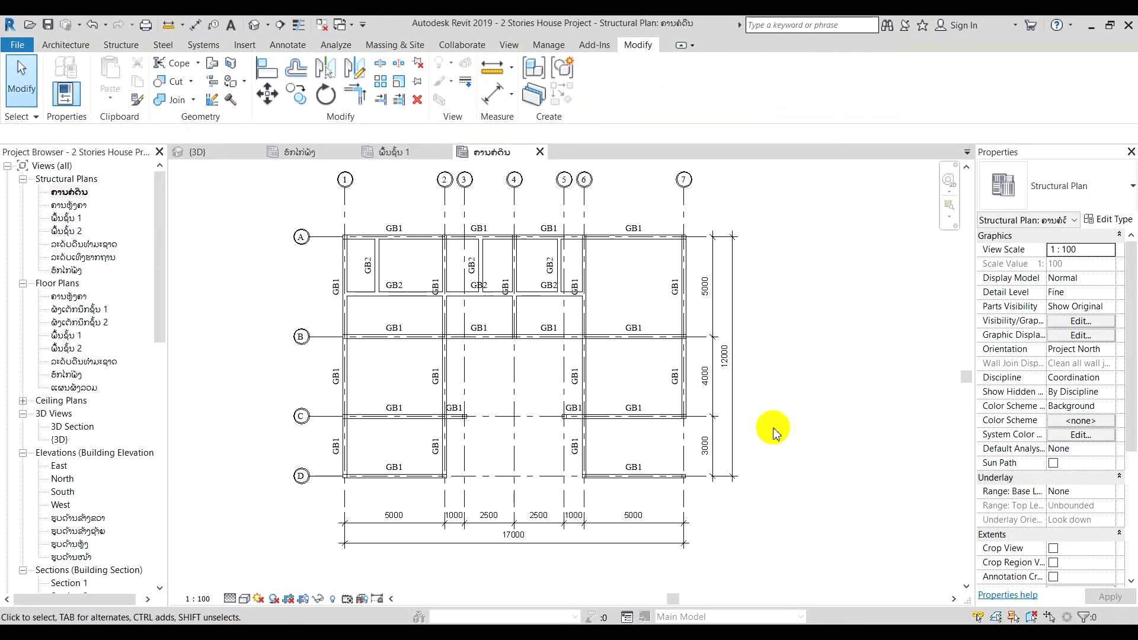
middle_drag(780, 428, 792, 432)
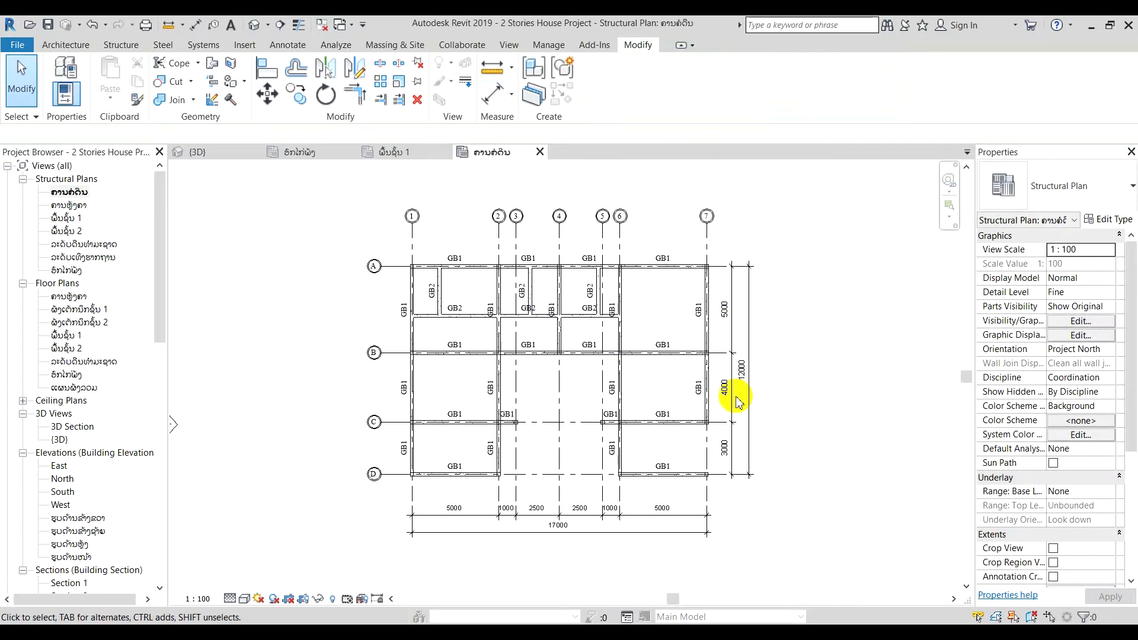
middle_drag(747, 389, 790, 407)
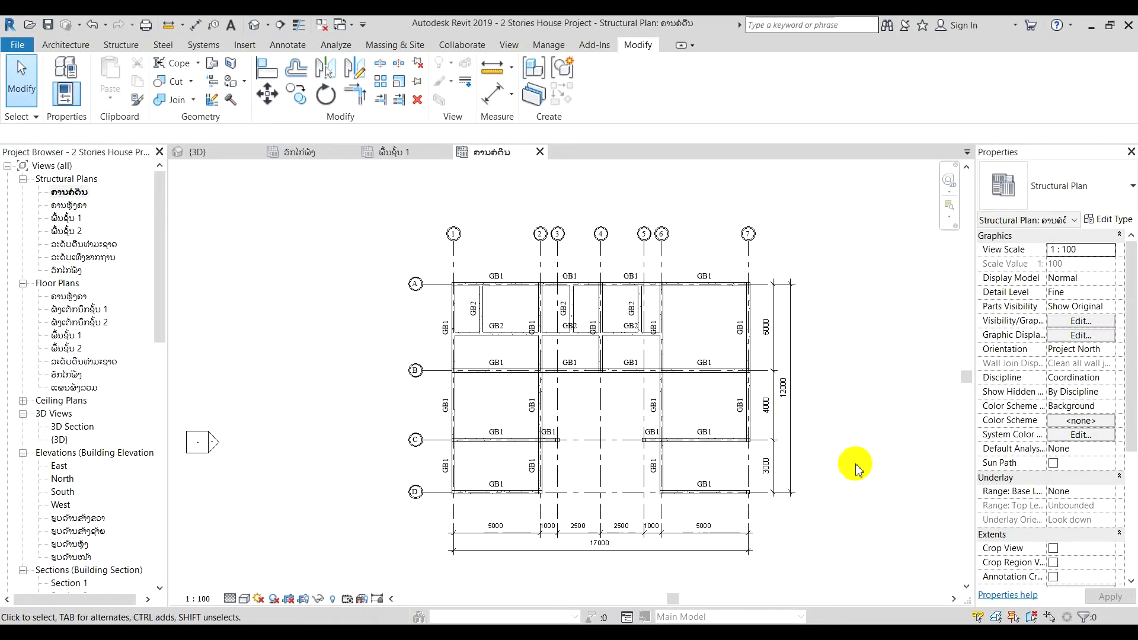
scroll(869, 480, up, 1)
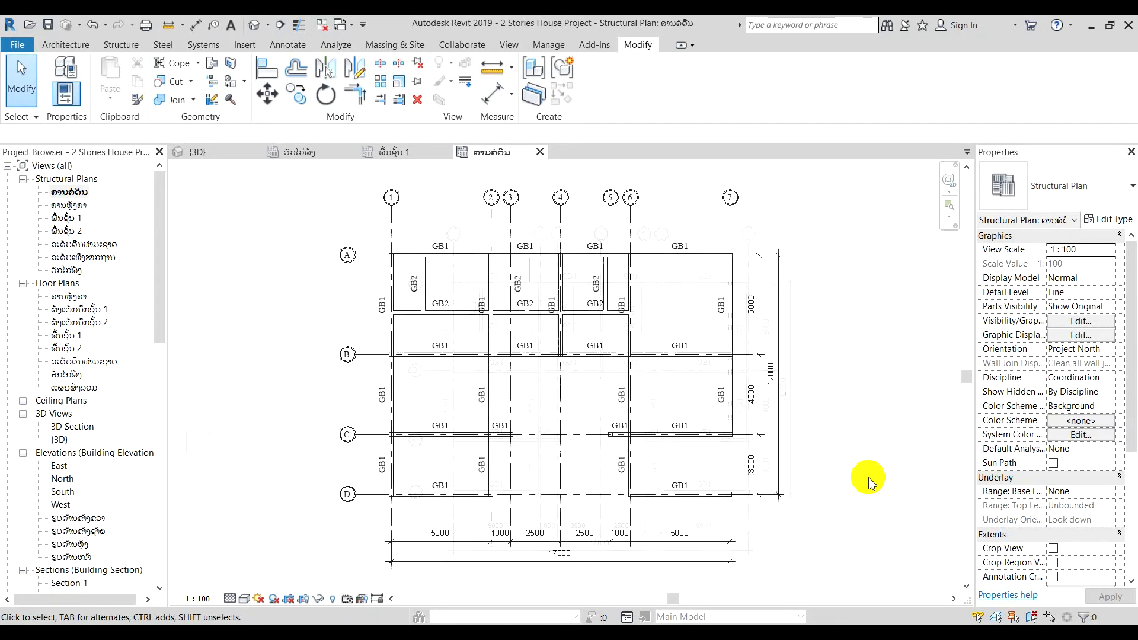
click(952, 628)
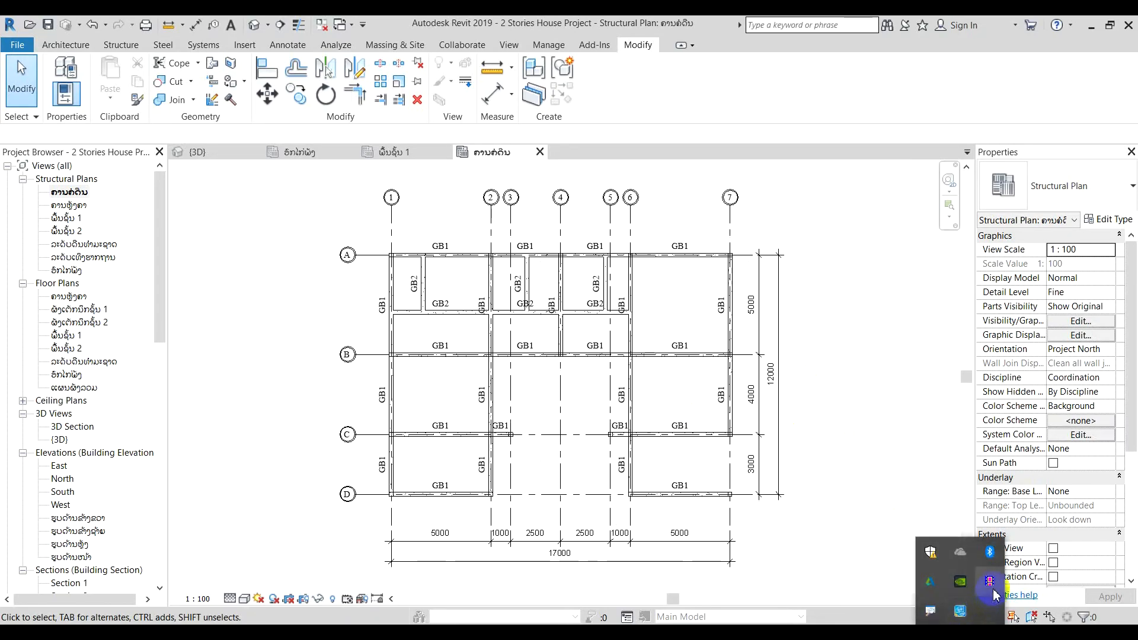